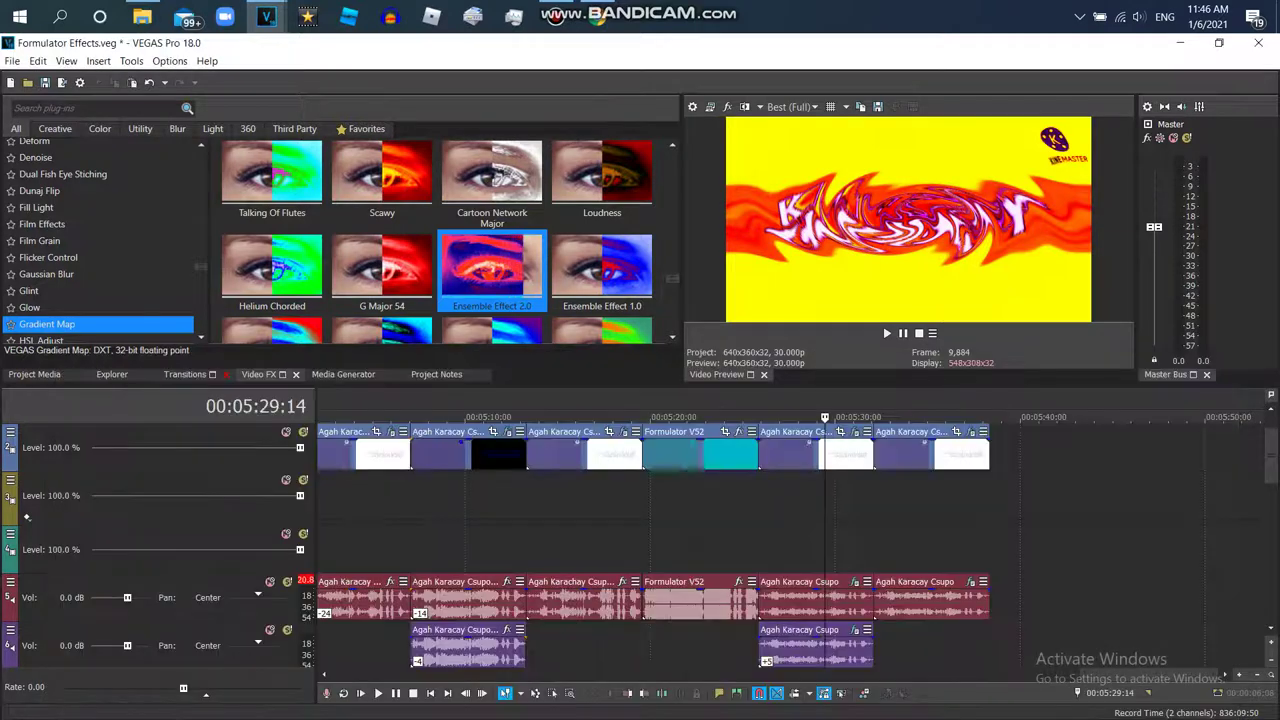
Open the effects of the last audio event and load the Clearer preset in its IL Vocodex plug-in
left_click(930, 600)
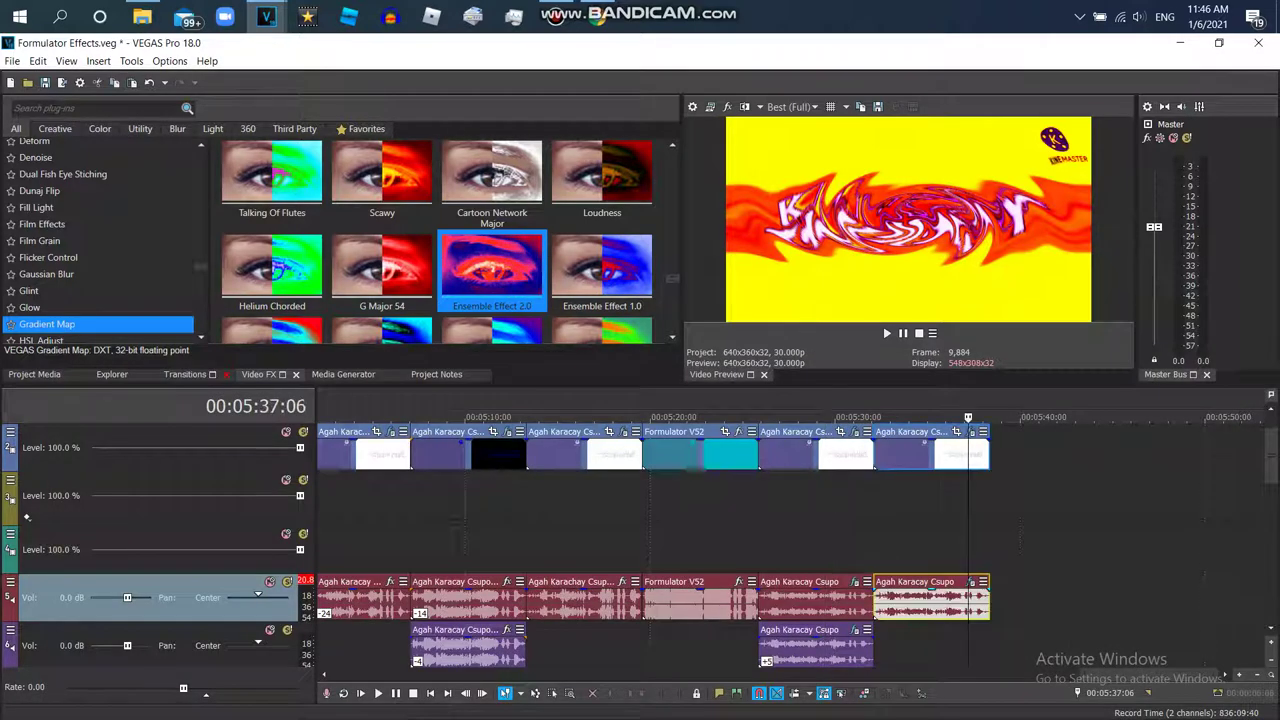
left_click(971, 581)
left_click(85, 313)
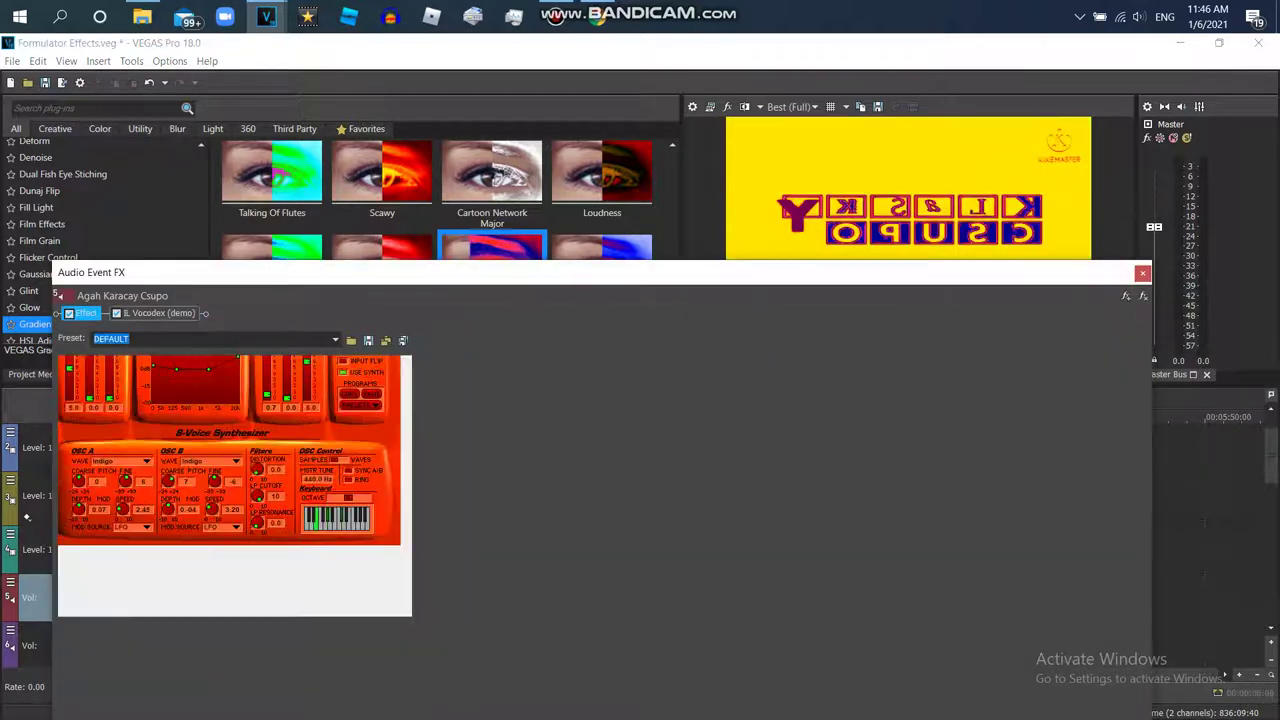
left_click(335, 340)
left_click(335, 340)
left_click(157, 313)
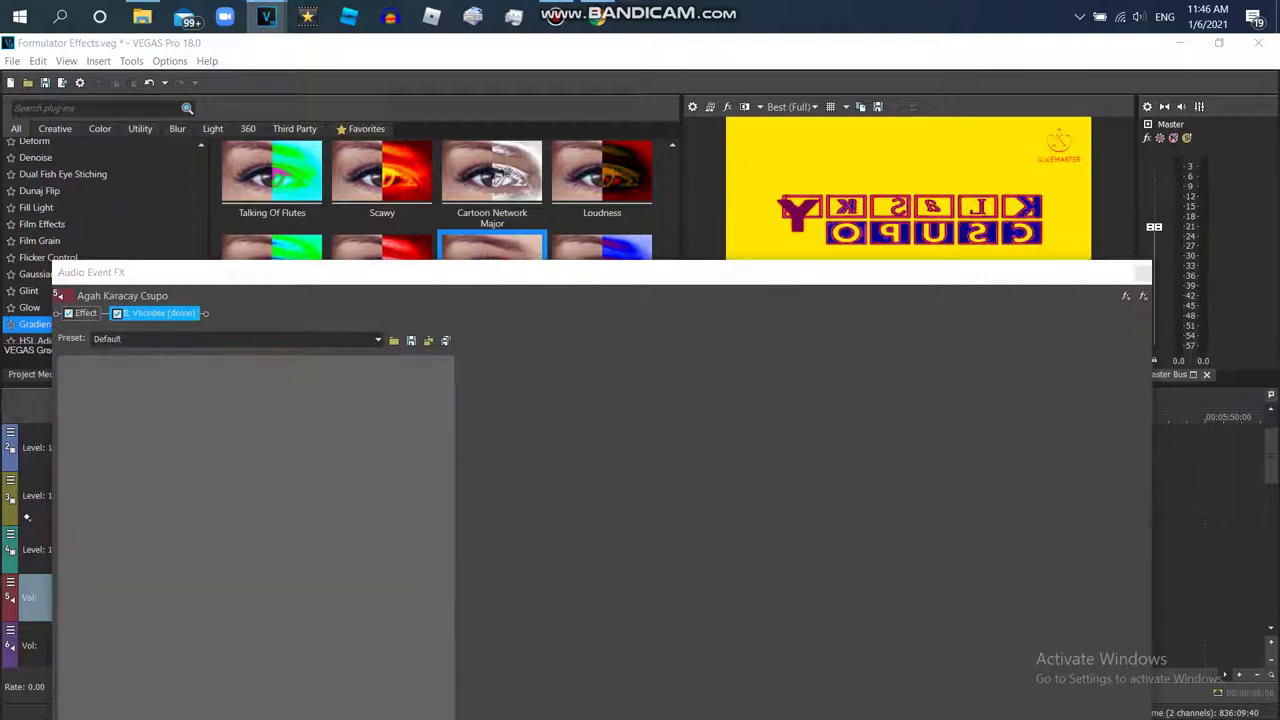
right_click(320, 360)
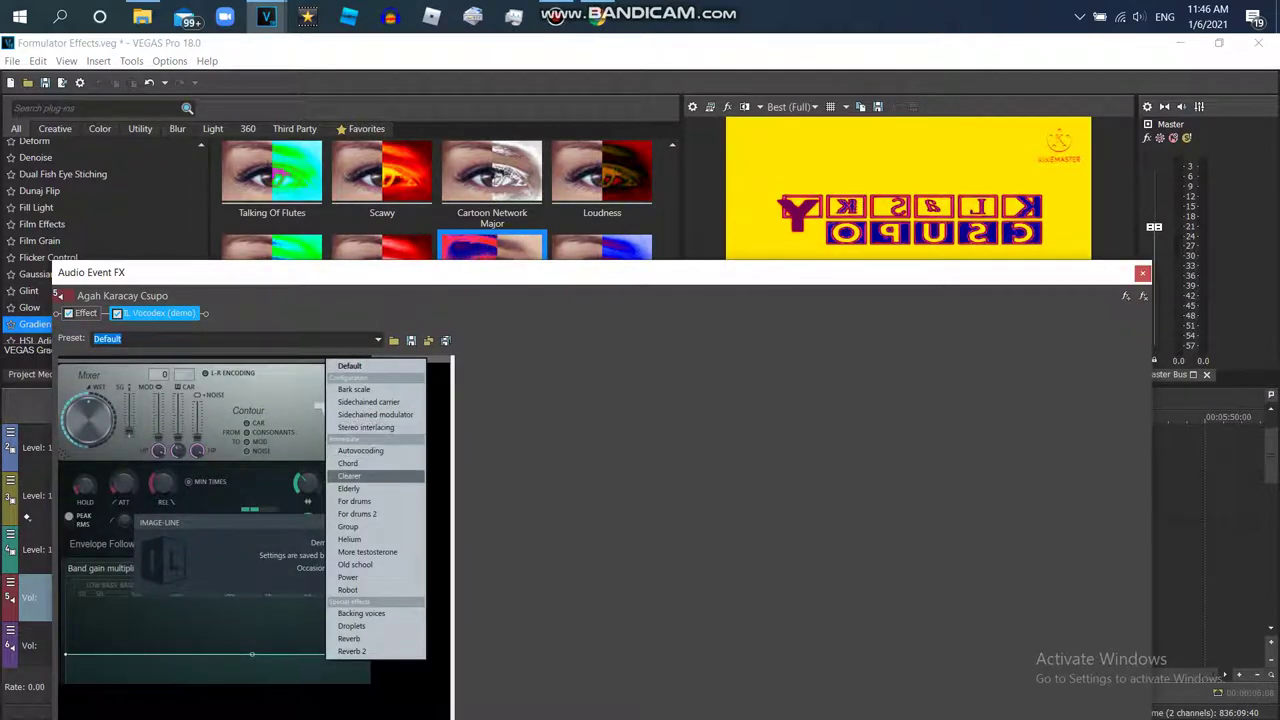
left_click(375, 476)
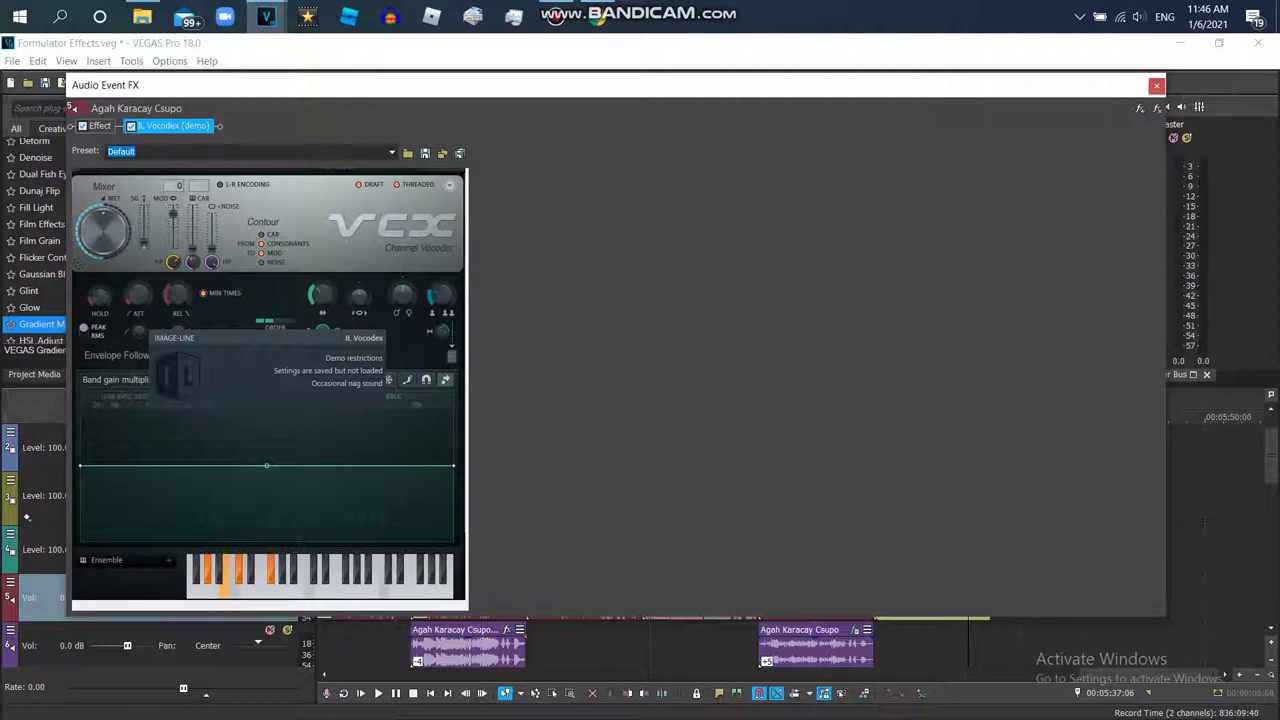
Switch to Chrome, dismiss the video processing dialog and open YouTube in a new browser tab
key("alt+Tab")
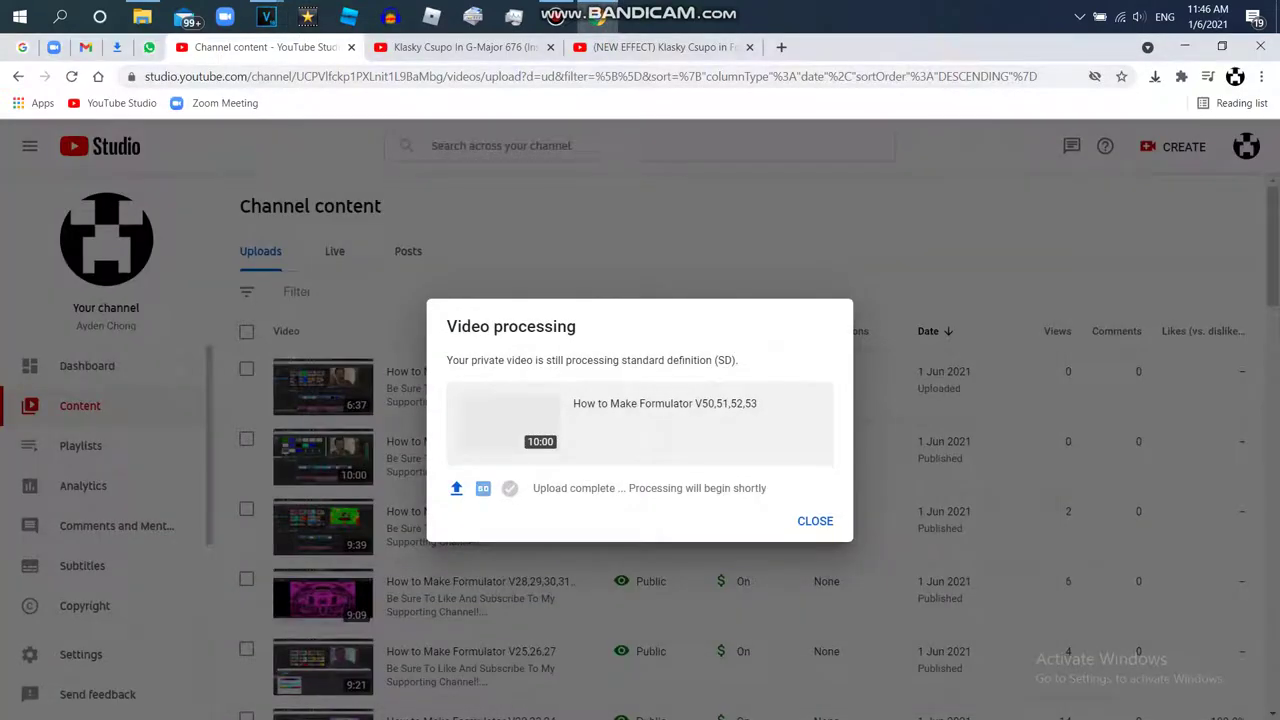
left_click(815, 521)
left_click(660, 47)
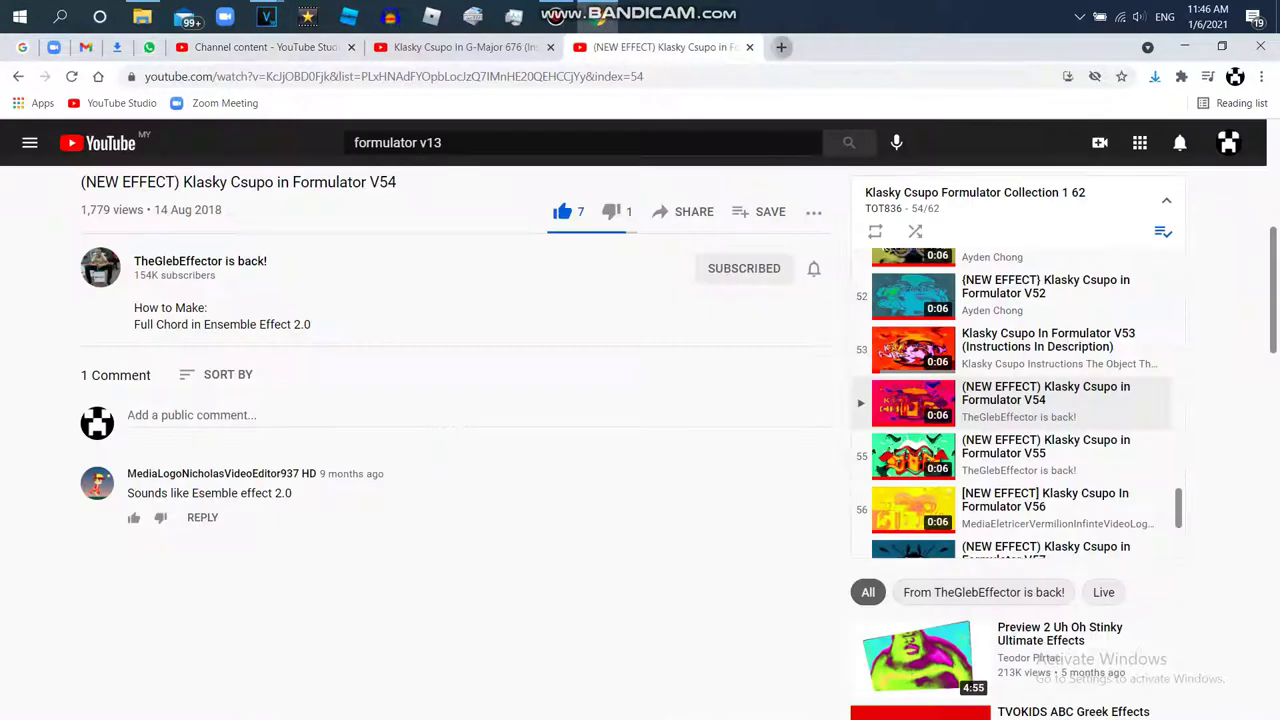
left_click(781, 47)
left_click(546, 452)
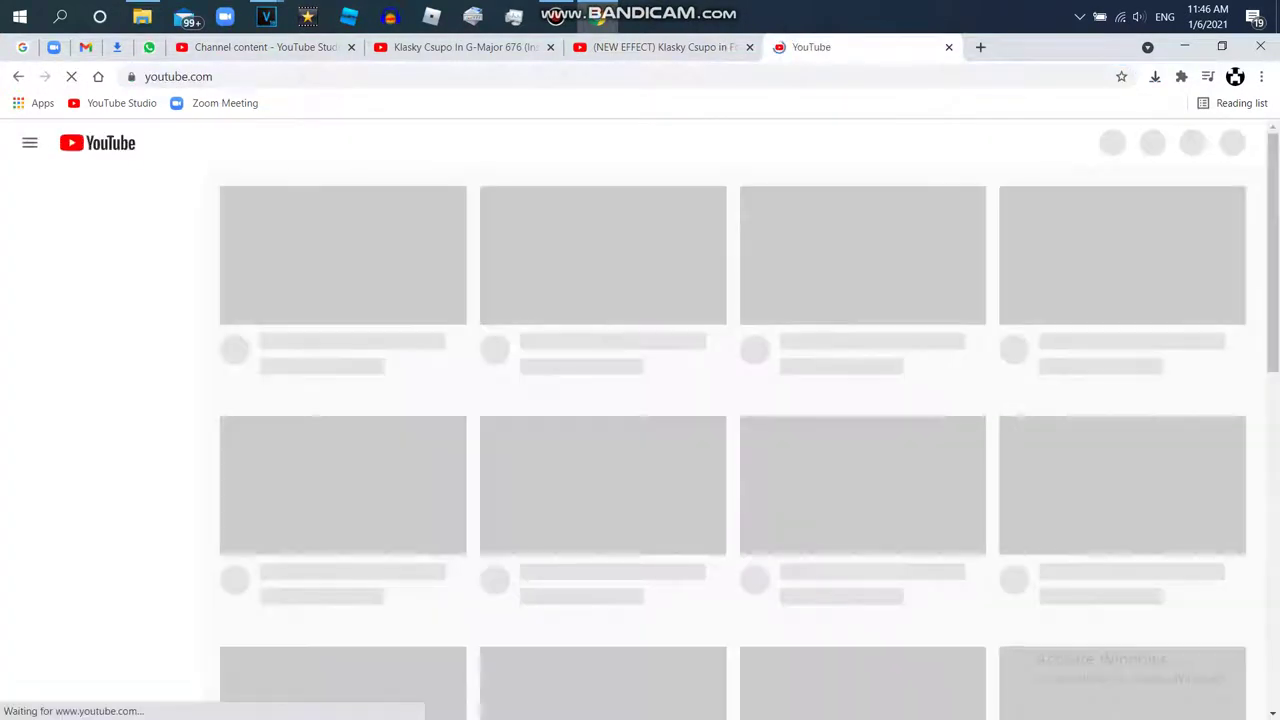
type("f")
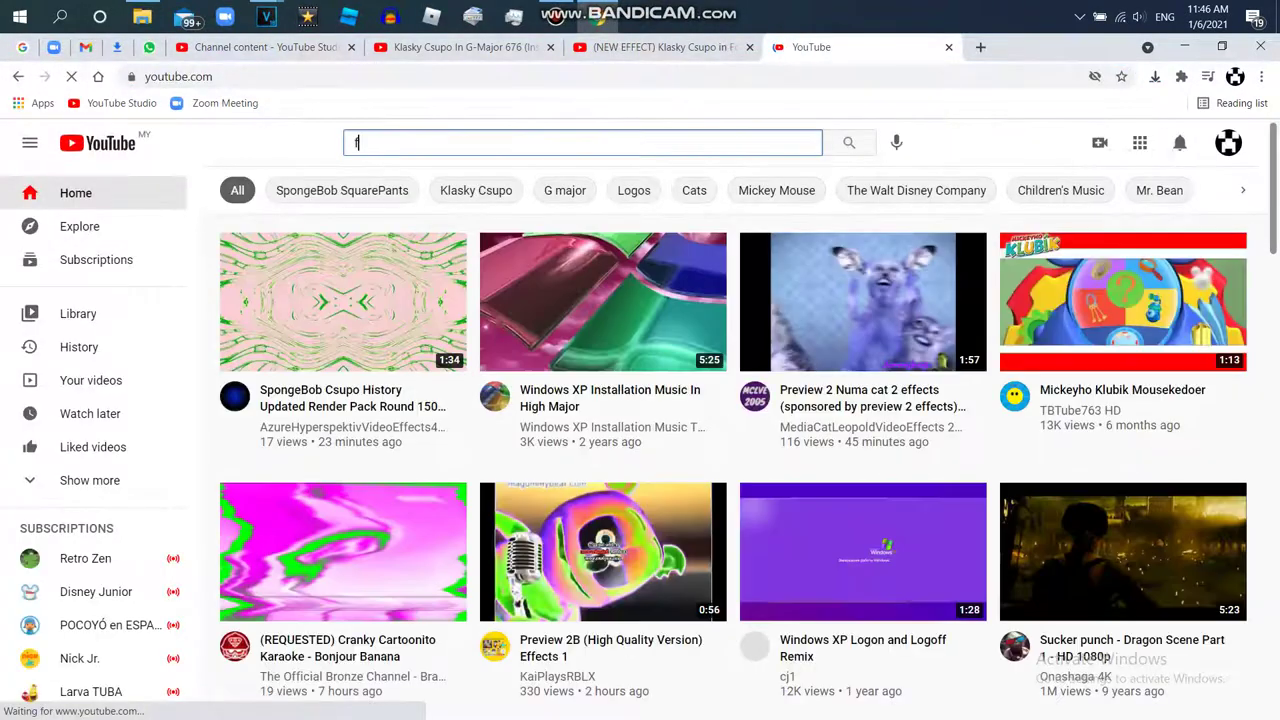
type("ormulator")
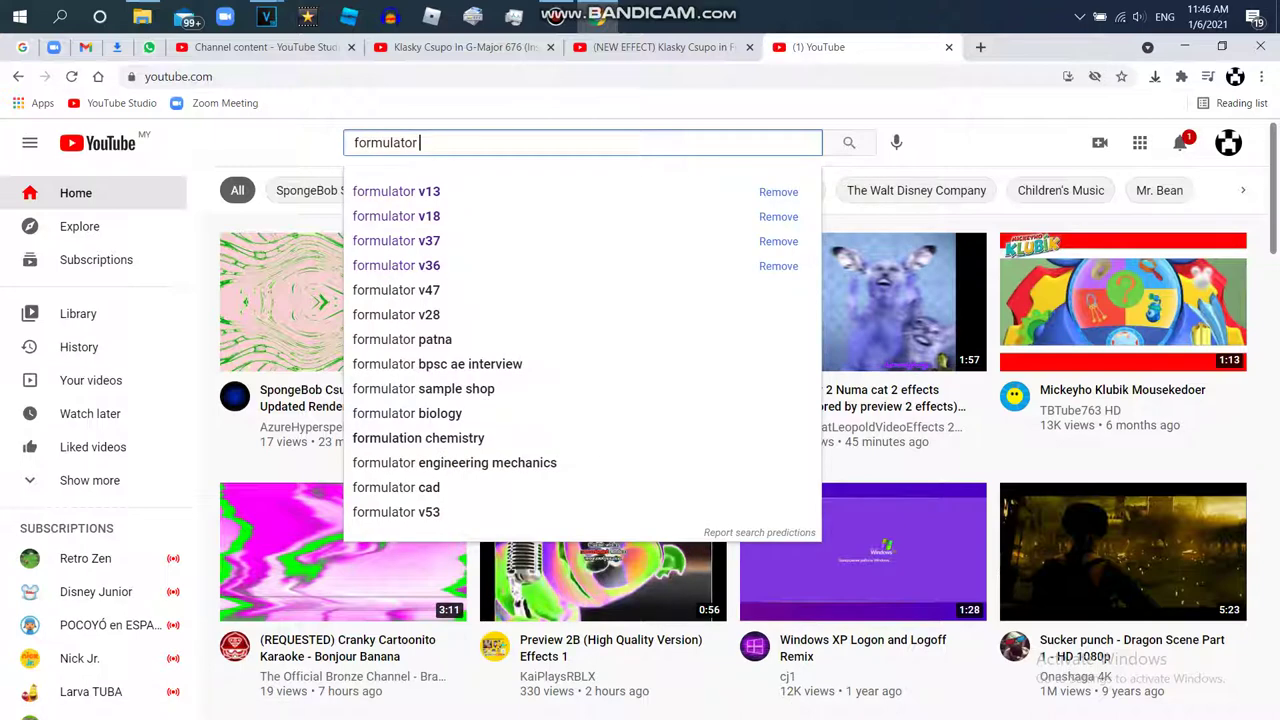
key("ctrl+a")
key("BackSpace")
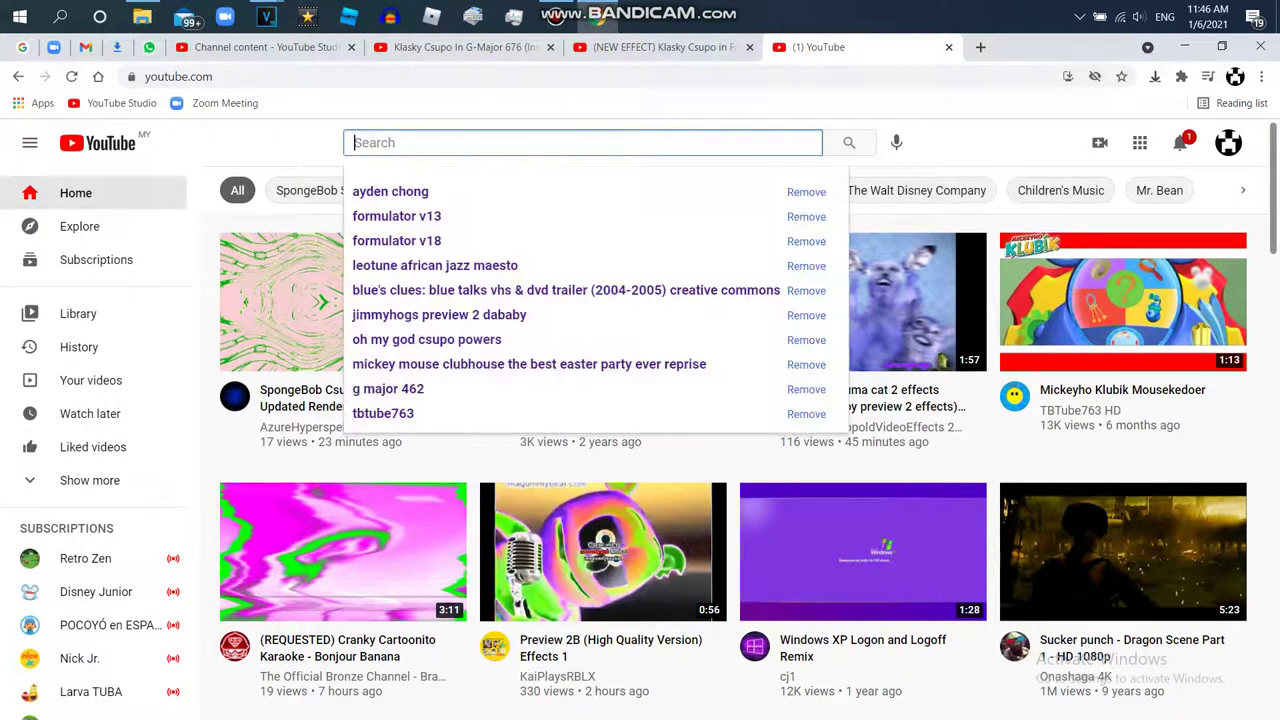
left_click(1180, 142)
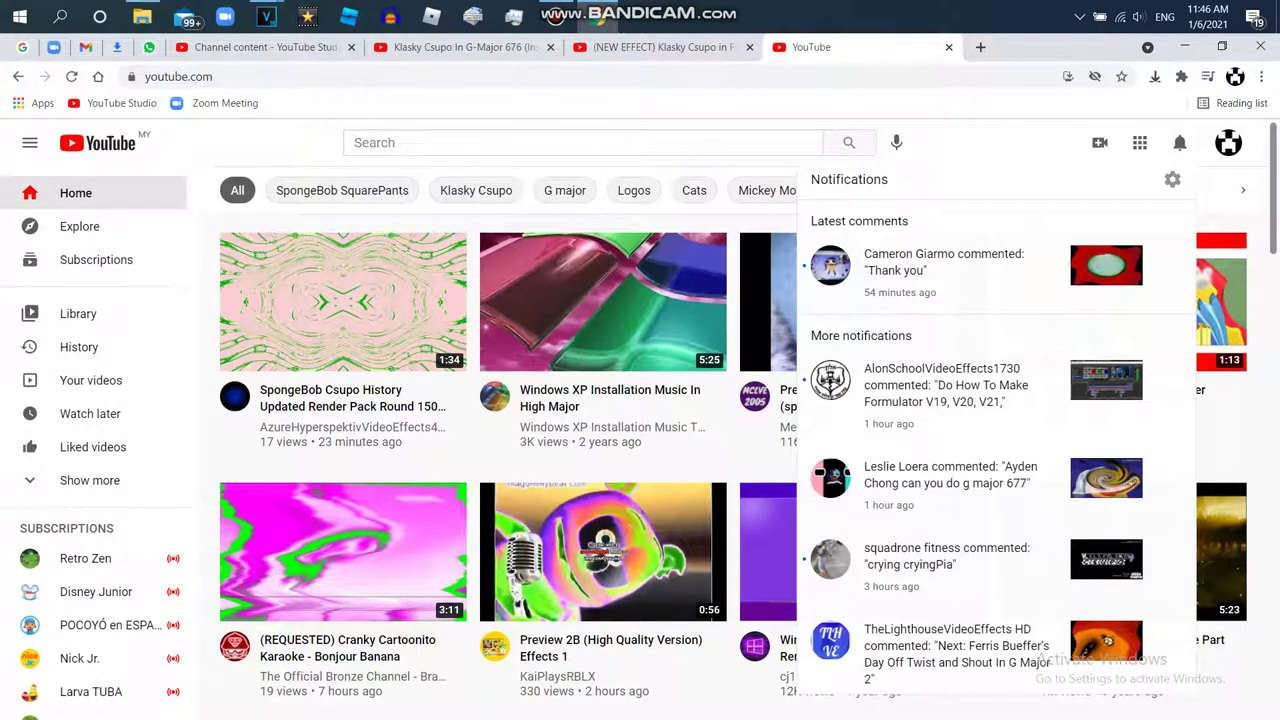
key("Escape")
Search YouTube for "ensemble effect 2.0" and look through the results for a tutorial
left_click(580, 142)
type("ensemble effect 2.0")
key("Return")
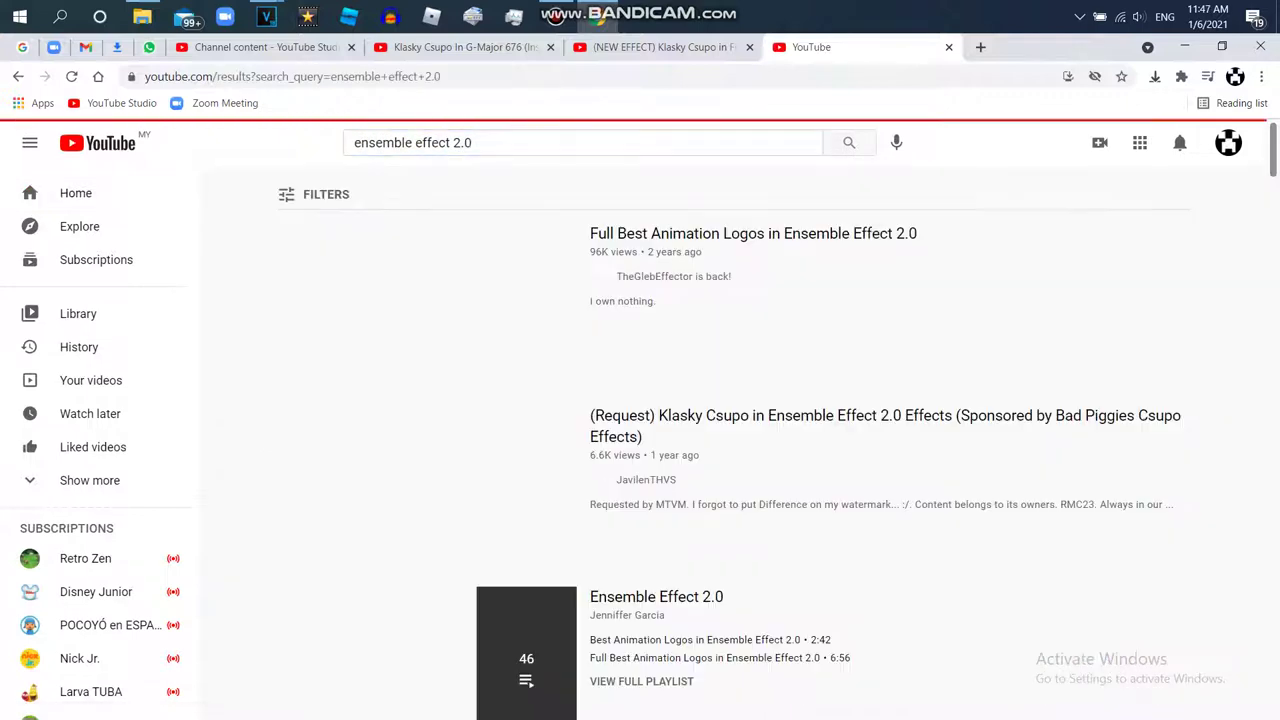
scroll(640, 420, "down", 10)
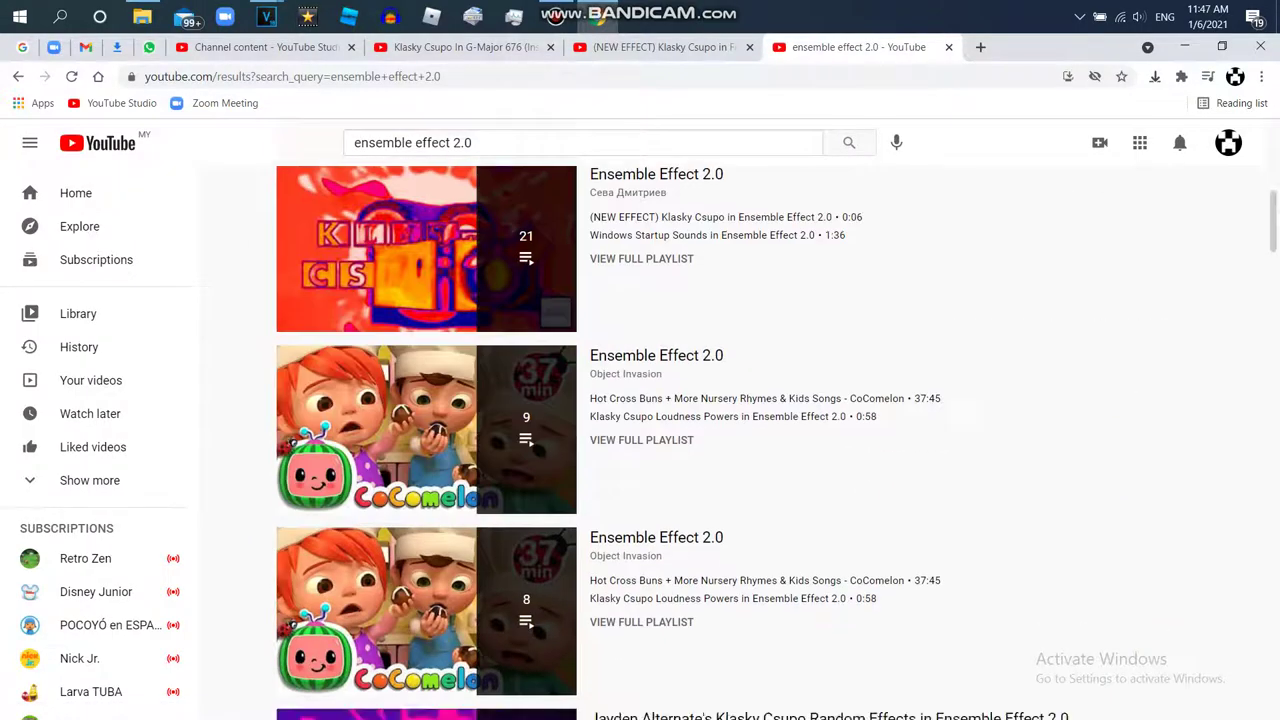
scroll(730, 440, "down", 7)
scroll(730, 440, "up", 3)
scroll(730, 440, "down", 3)
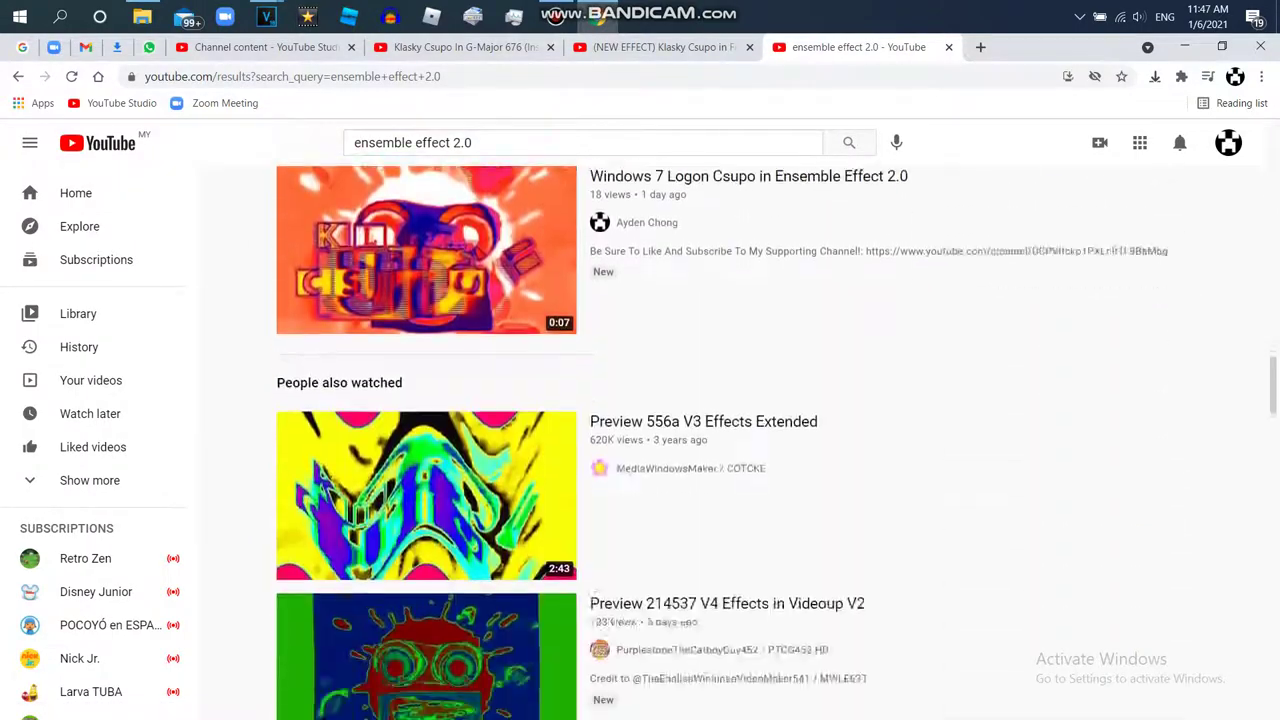
scroll(730, 440, "up", 1)
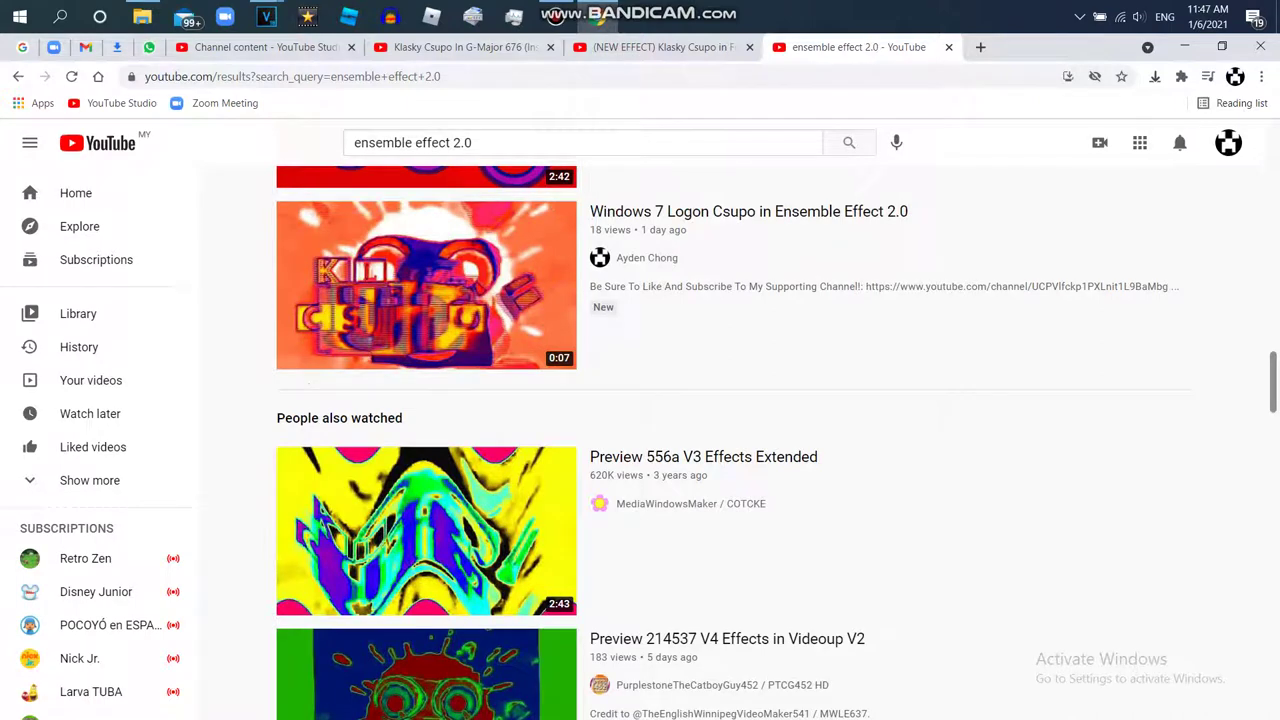
Change the YouTube search to "how to make ensemble effect 2.0"
left_click(354, 142)
type("how to mak")
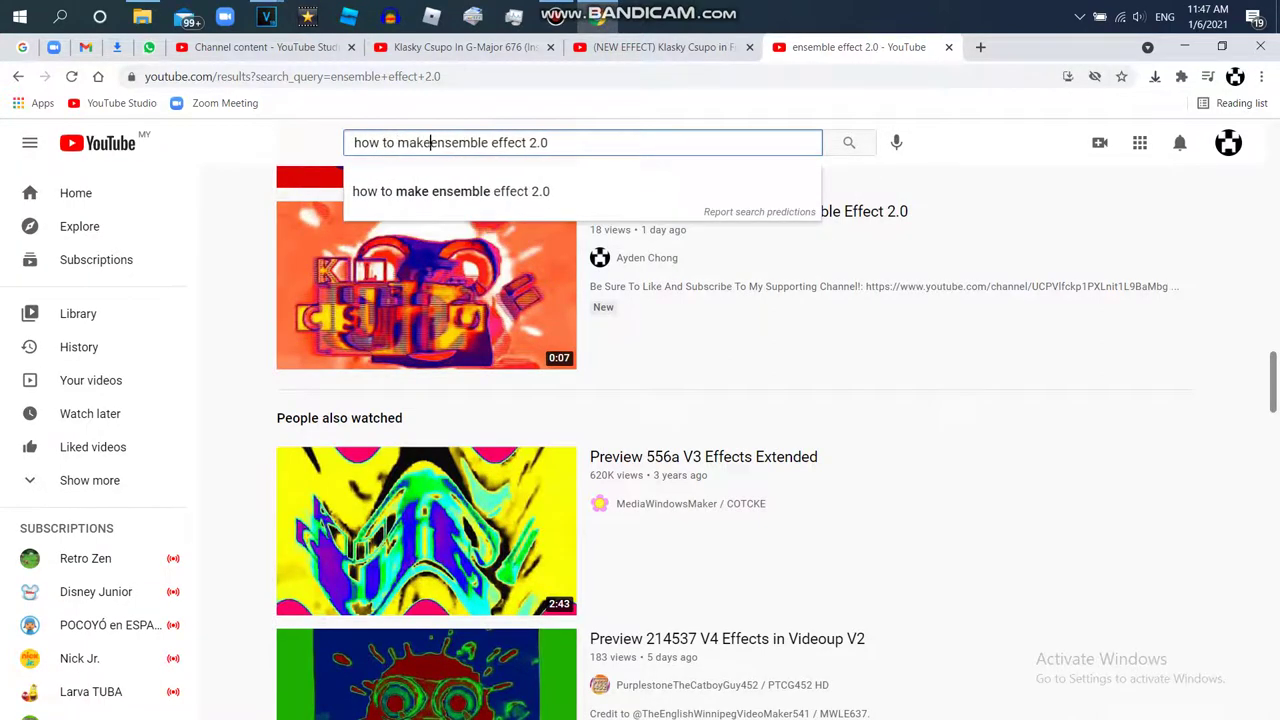
type("e")
key("Return")
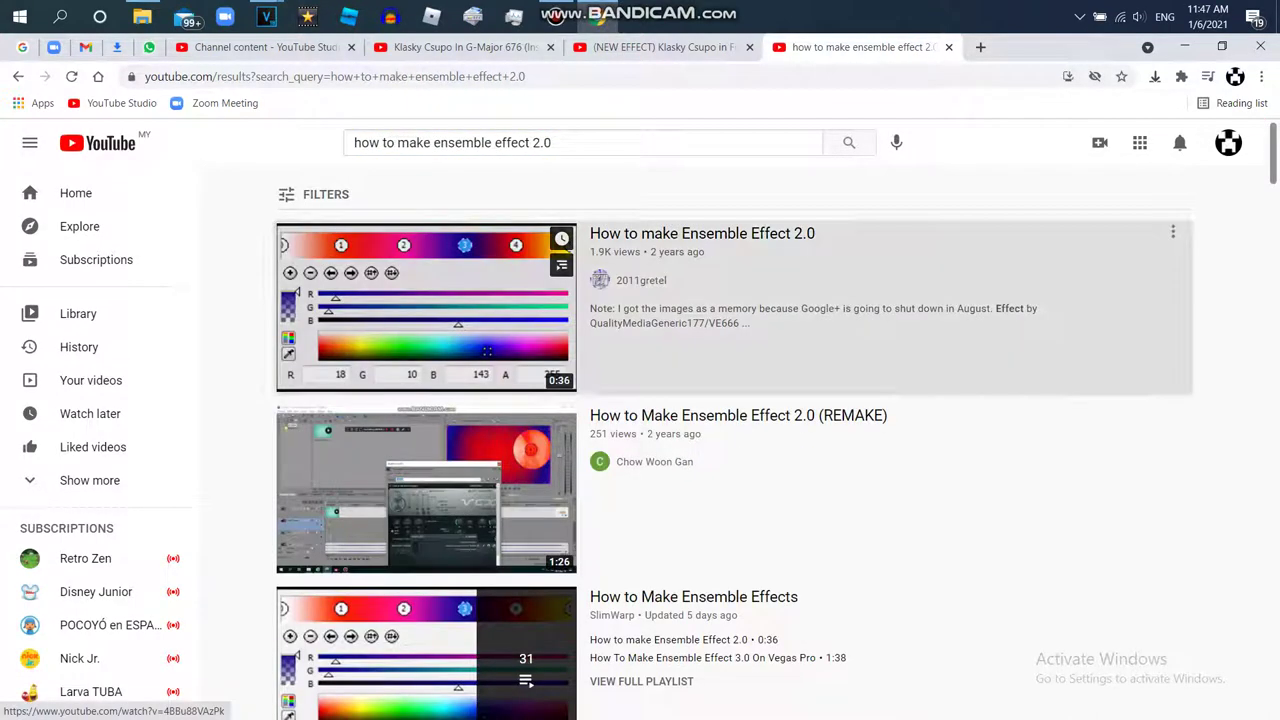
Open the video "How to Make Ensemble Effect 2.0 (REMAKE)" and pause it at 1:17 to view the Vocodex settings
left_click(450, 480)
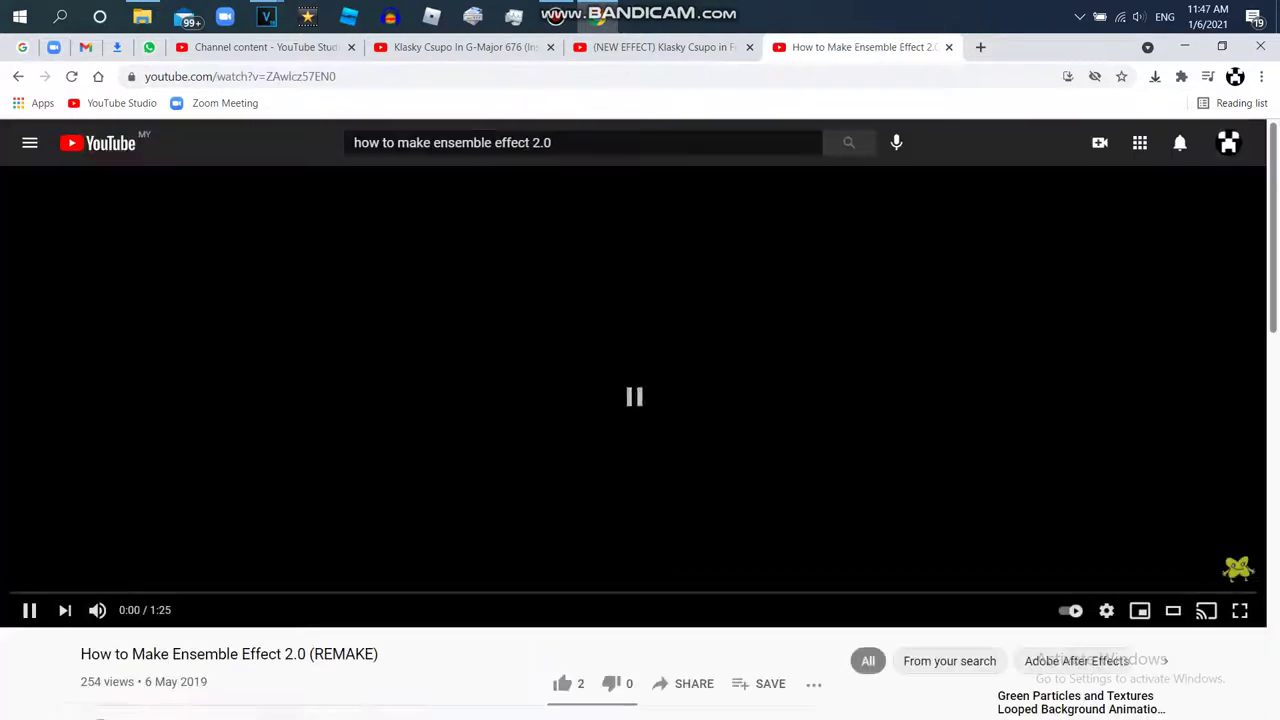
left_click(1140, 592)
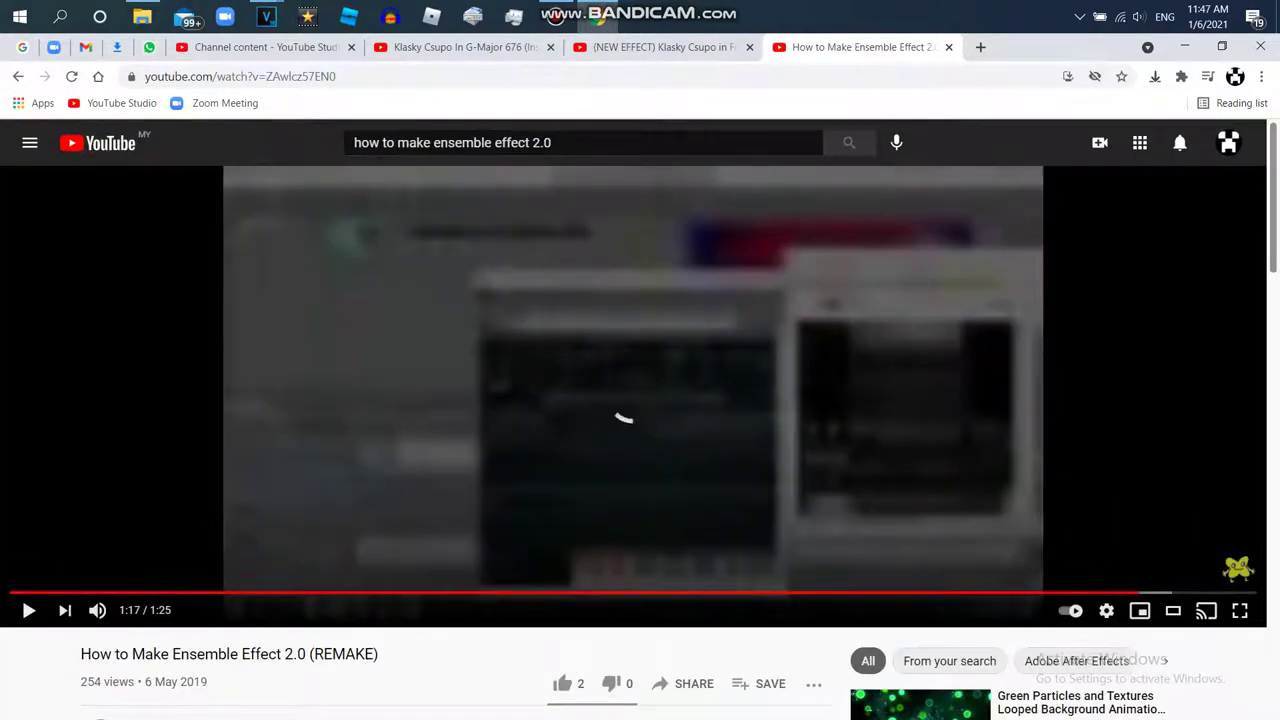
left_click(28, 610)
left_click(28, 610)
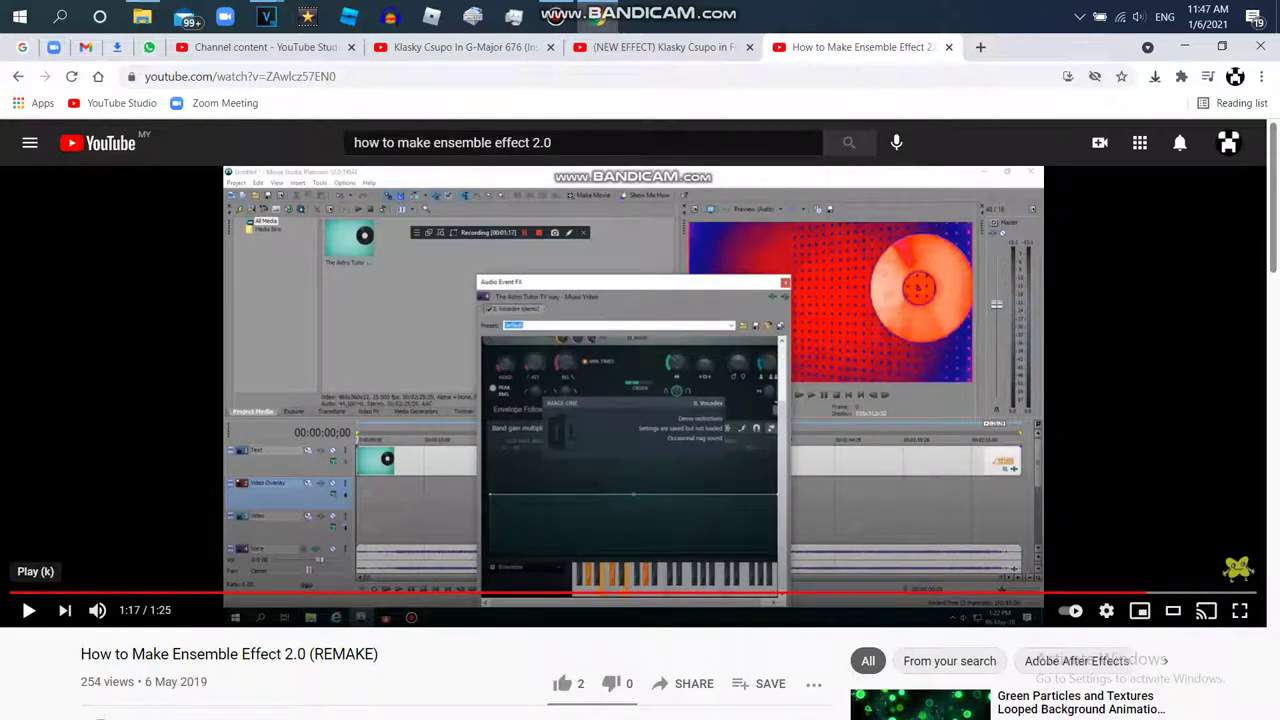
Switch back to the Formulator Effects project in VEGAS Pro, close the audio effects window and play back the last clip
mouse_move(266, 18)
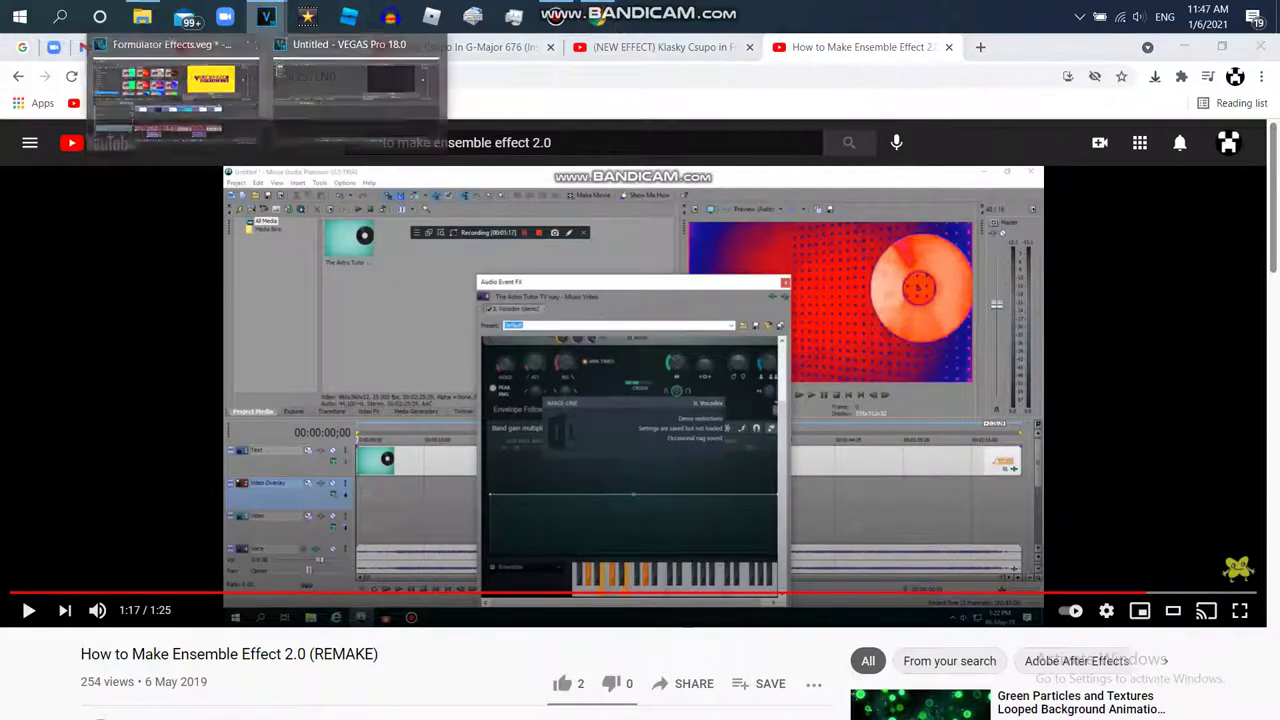
left_click(175, 95)
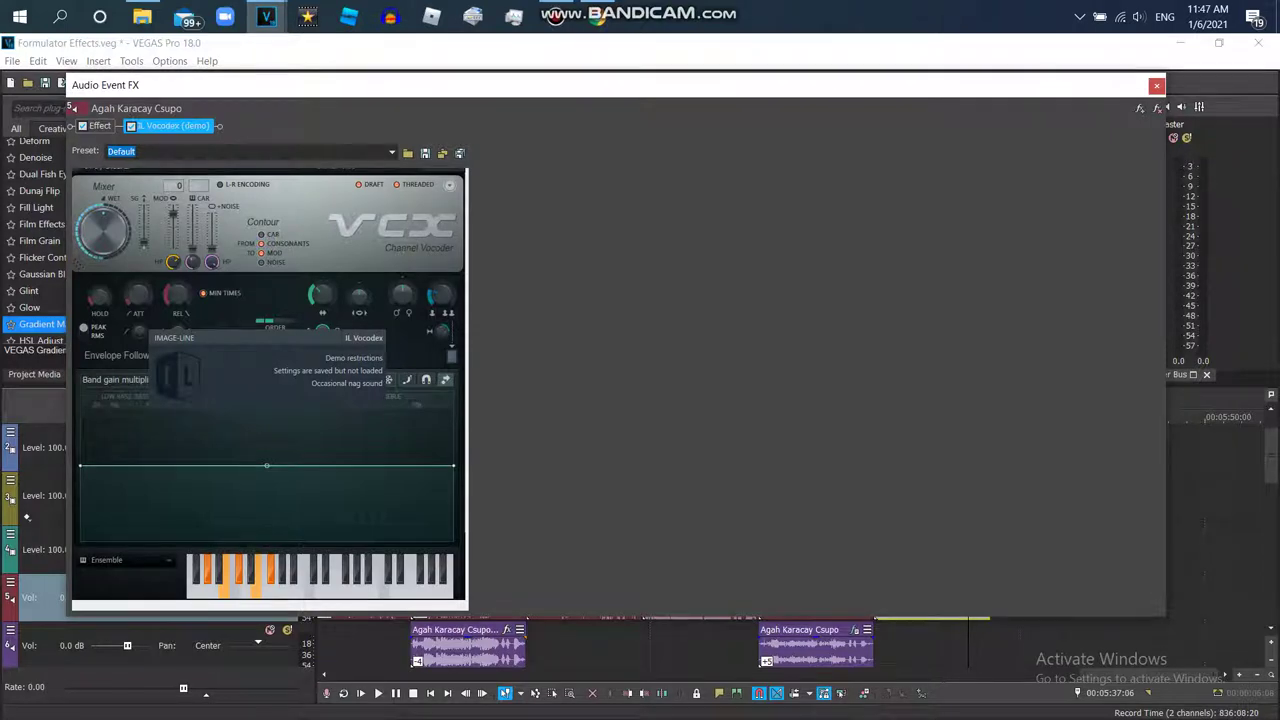
key("Escape")
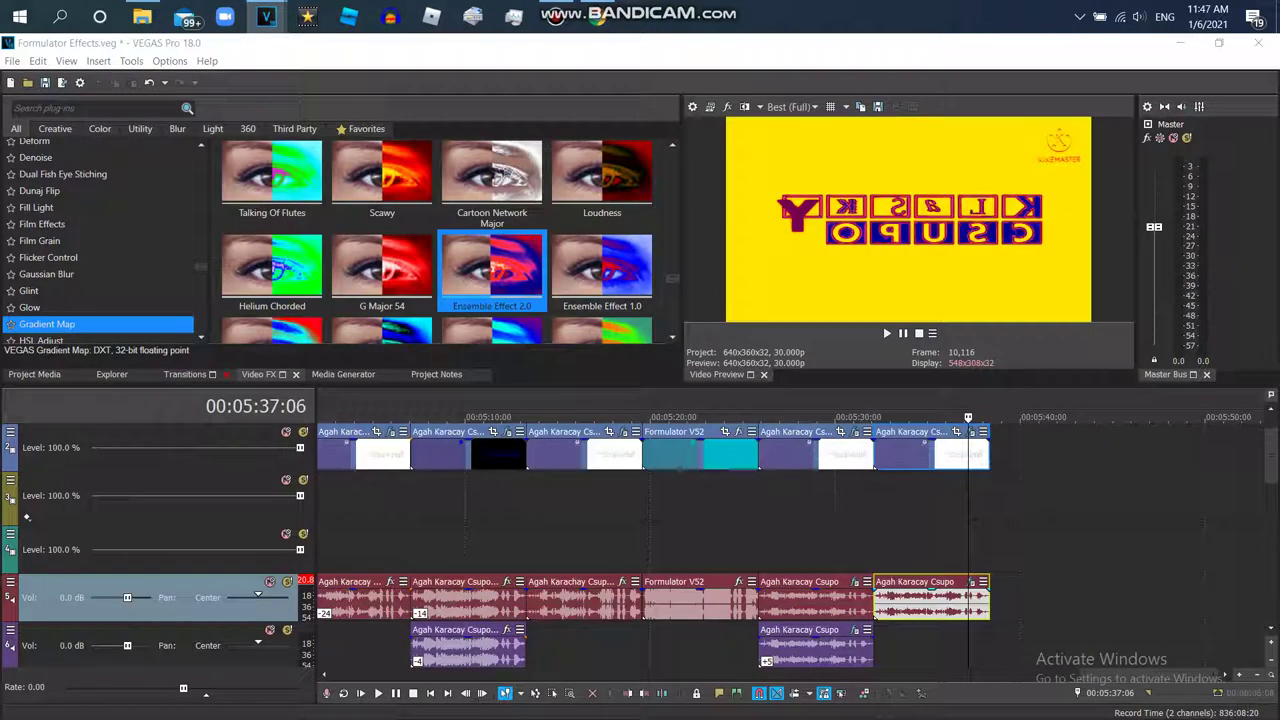
key("space")
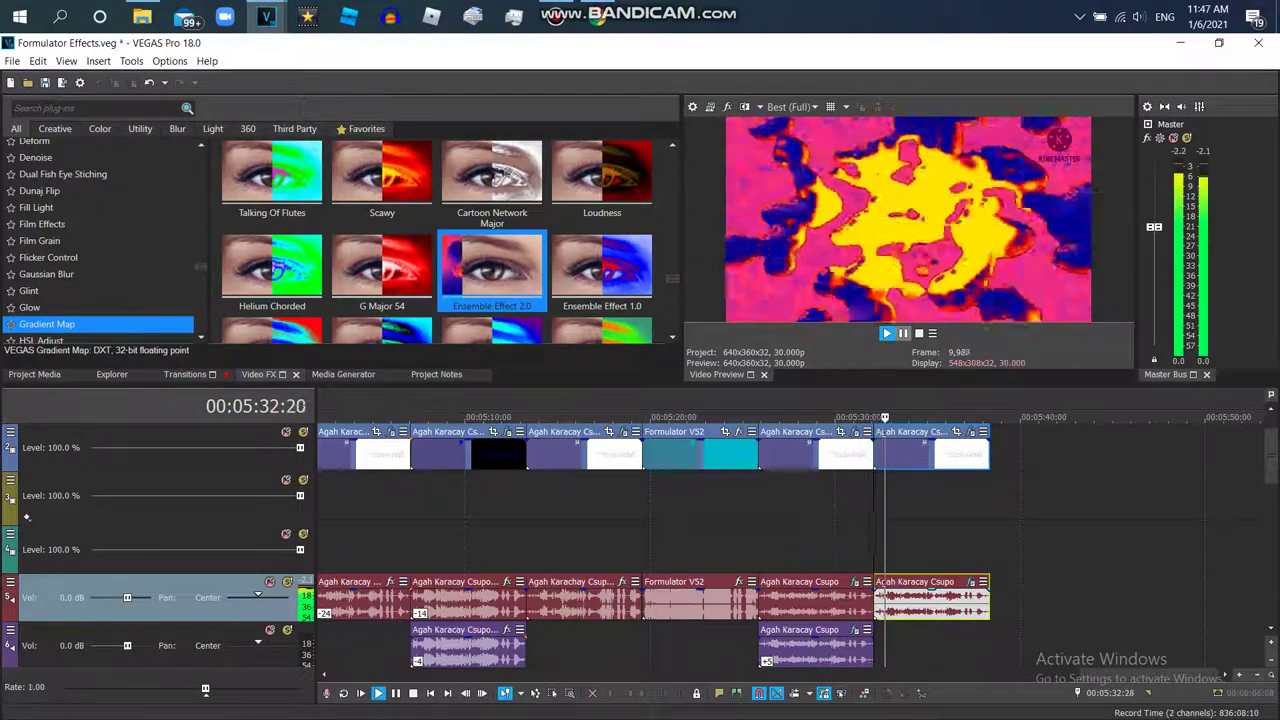
key("Return")
key("Return")
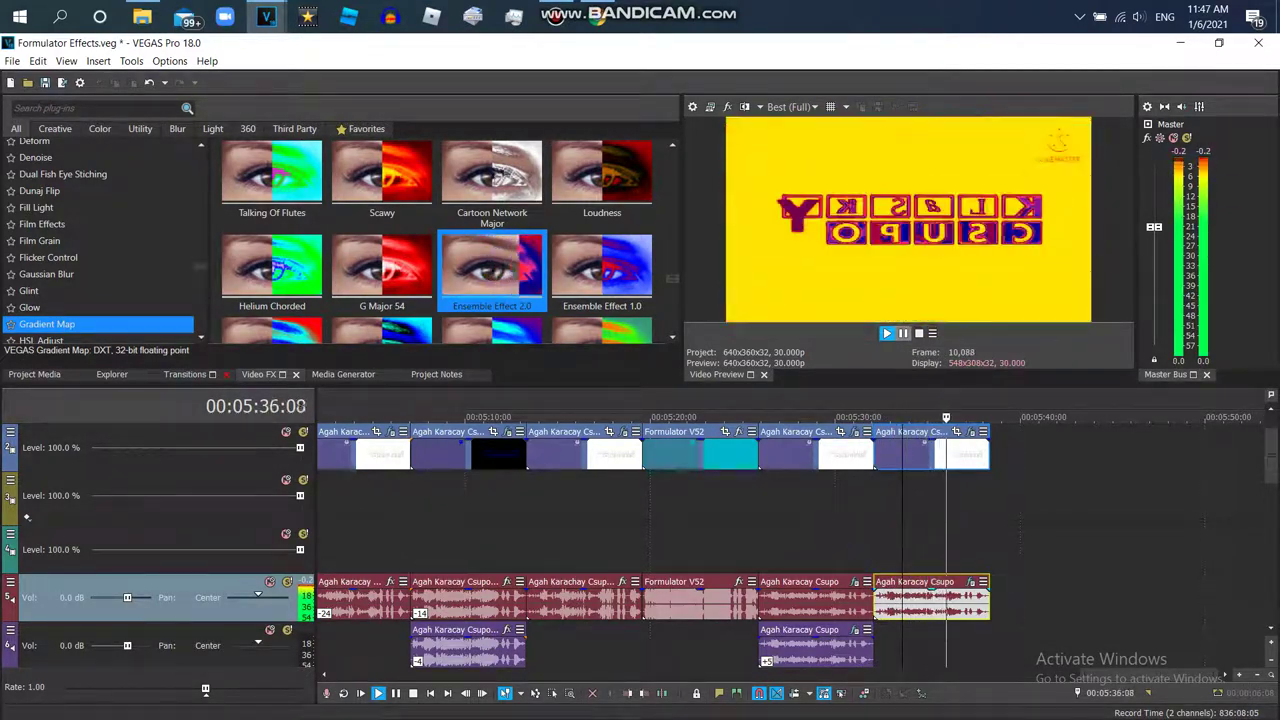
Switch to Chrome, open the Formulator V55 video from the playlist and expand its description to read the effect recipe
key("alt+Tab")
key("ctrl+shift+Tab")
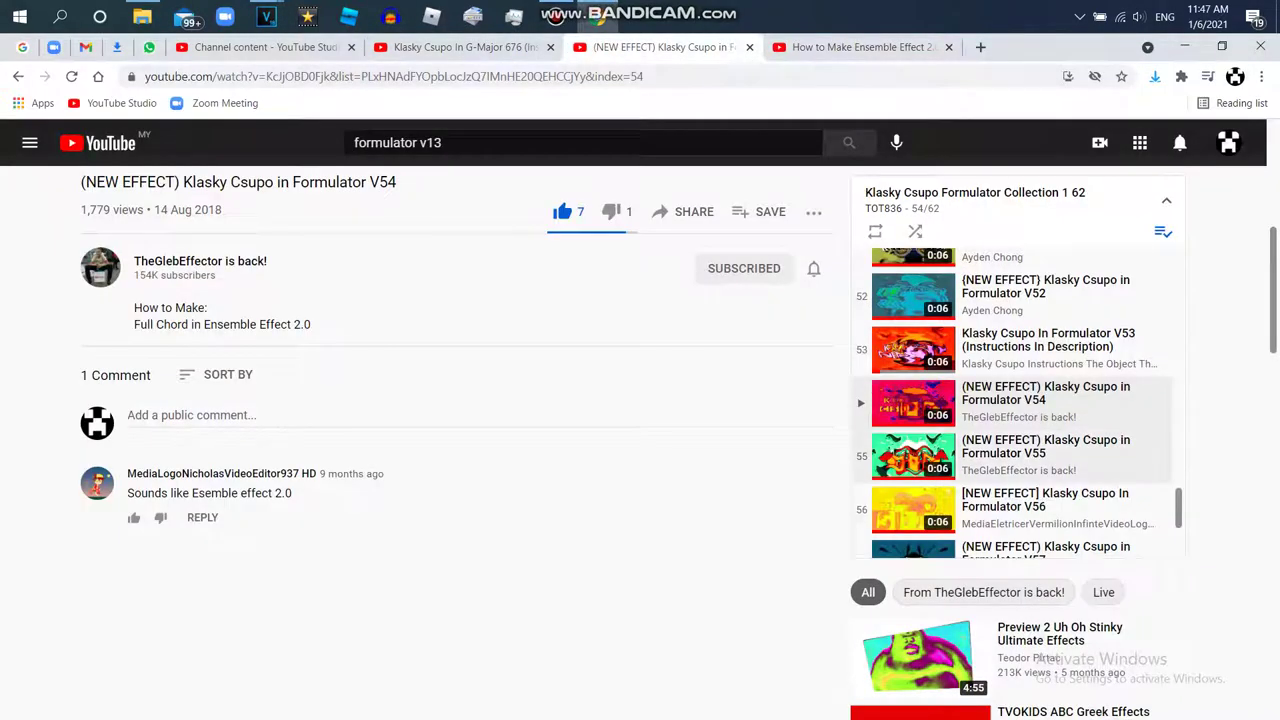
left_click(1045, 447)
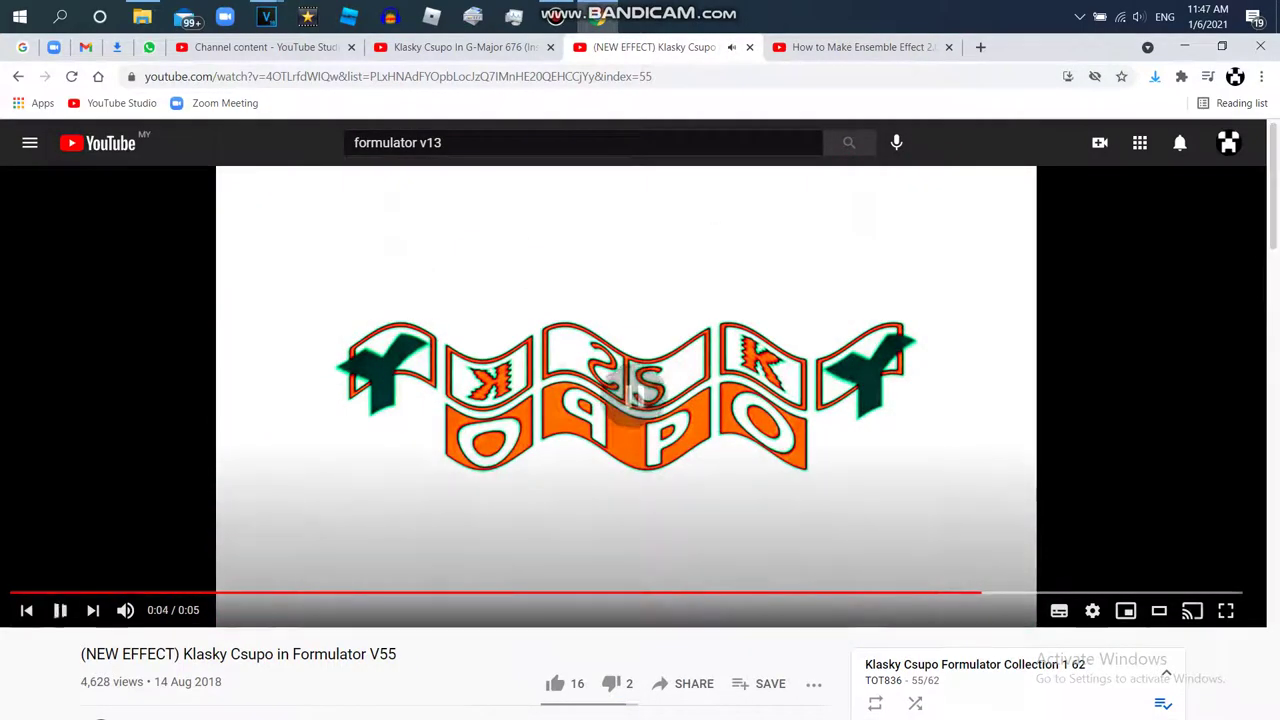
scroll(640, 400, "down", 3)
left_click(163, 437)
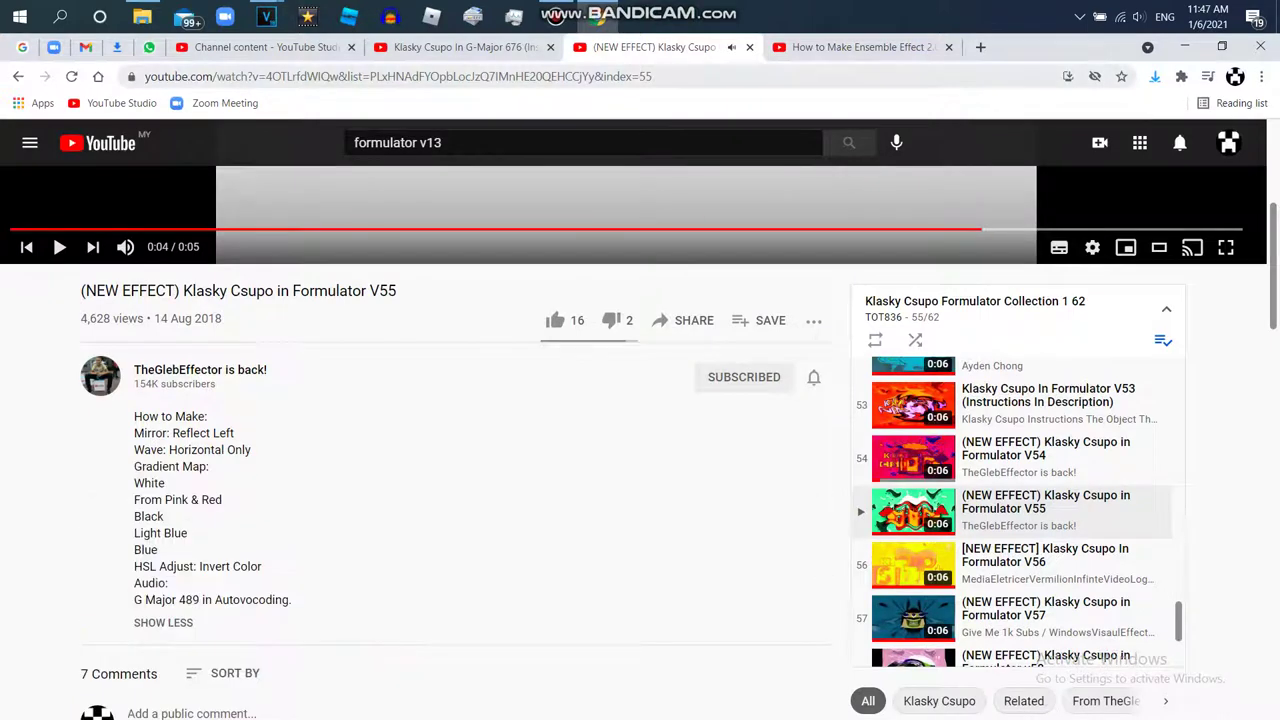
Switch to the Formulator Effects project in VEGAS Pro and add Agah Karacay Csupo.mp4 directly after the last timeline clip
mouse_move(265, 16)
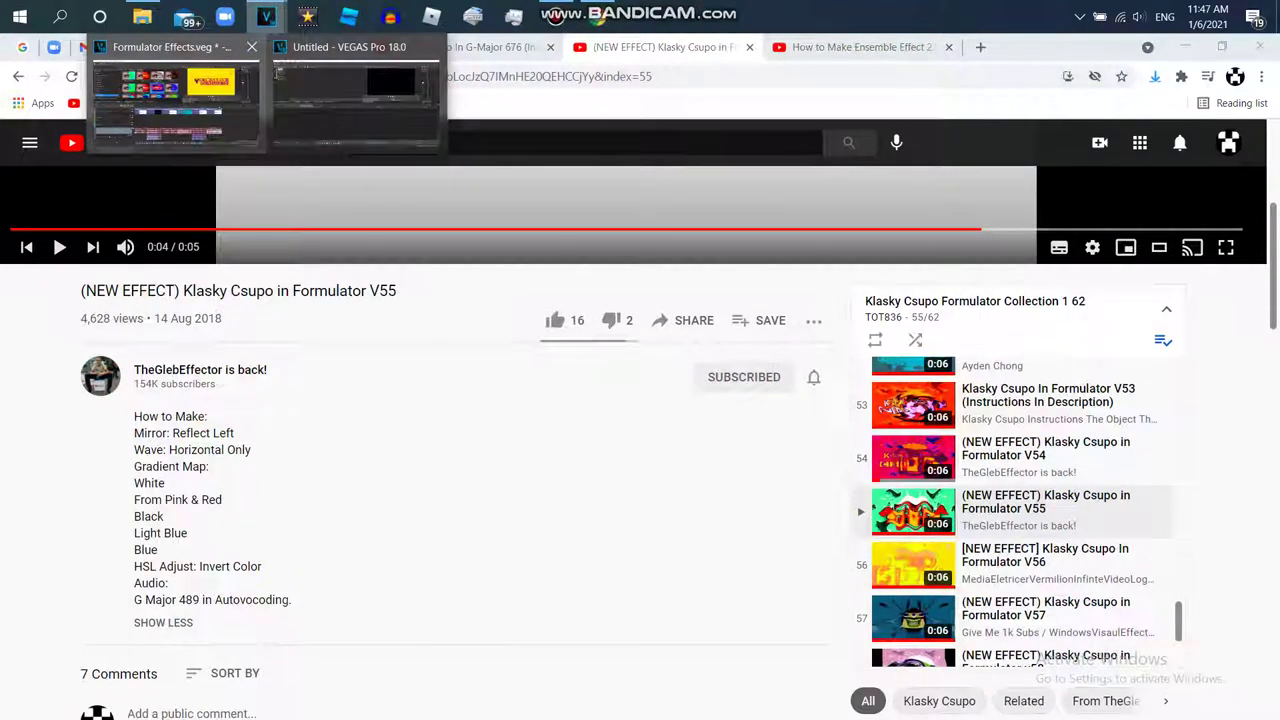
left_click(170, 80)
left_click(35, 374)
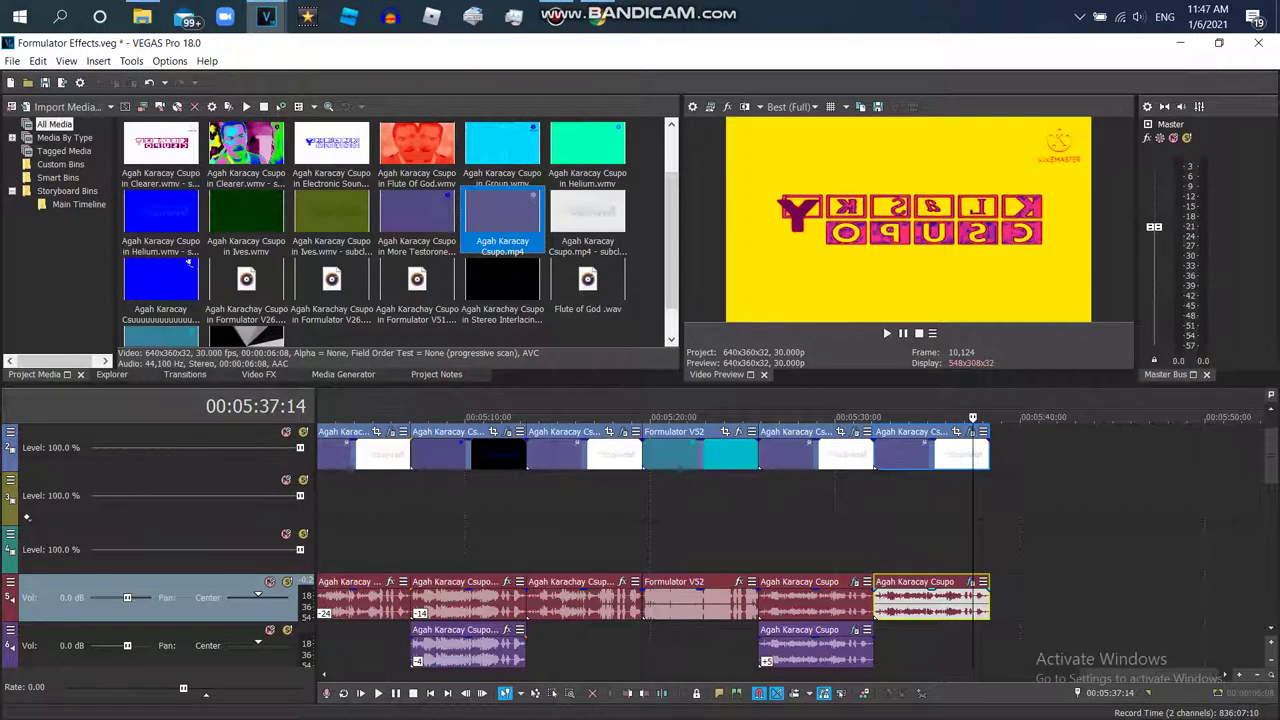
left_click_drag(502, 215, 1040, 490)
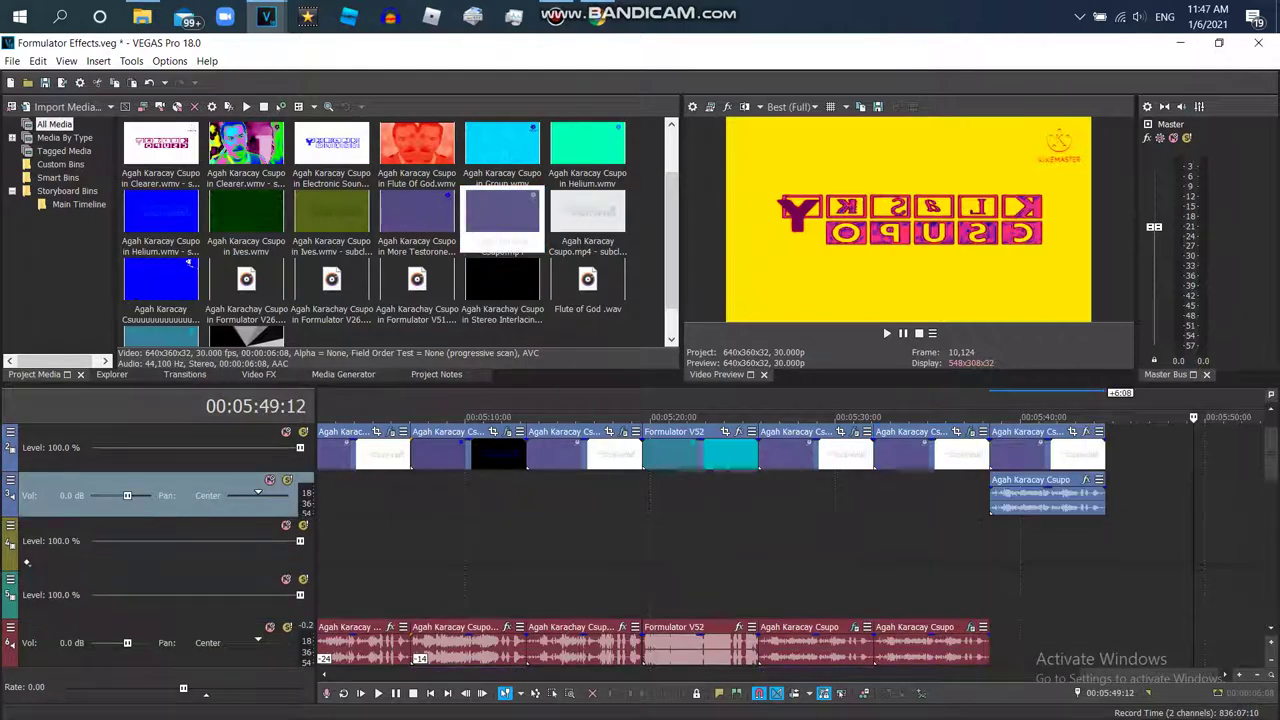
Move the newly added clip and its audio about 1:28 later on the timeline, leaving a gap after the previous clip
left_click(1033, 450)
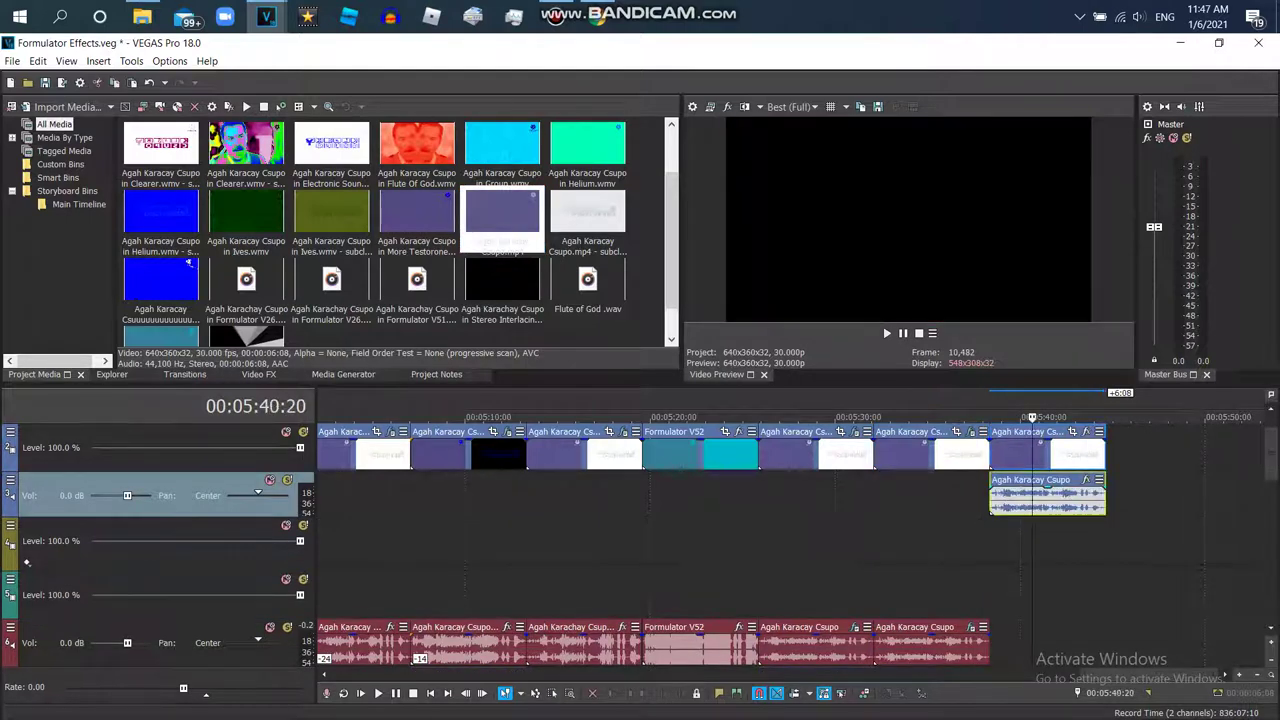
left_click_drag(1033, 450, 1069, 450)
left_click(1078, 540)
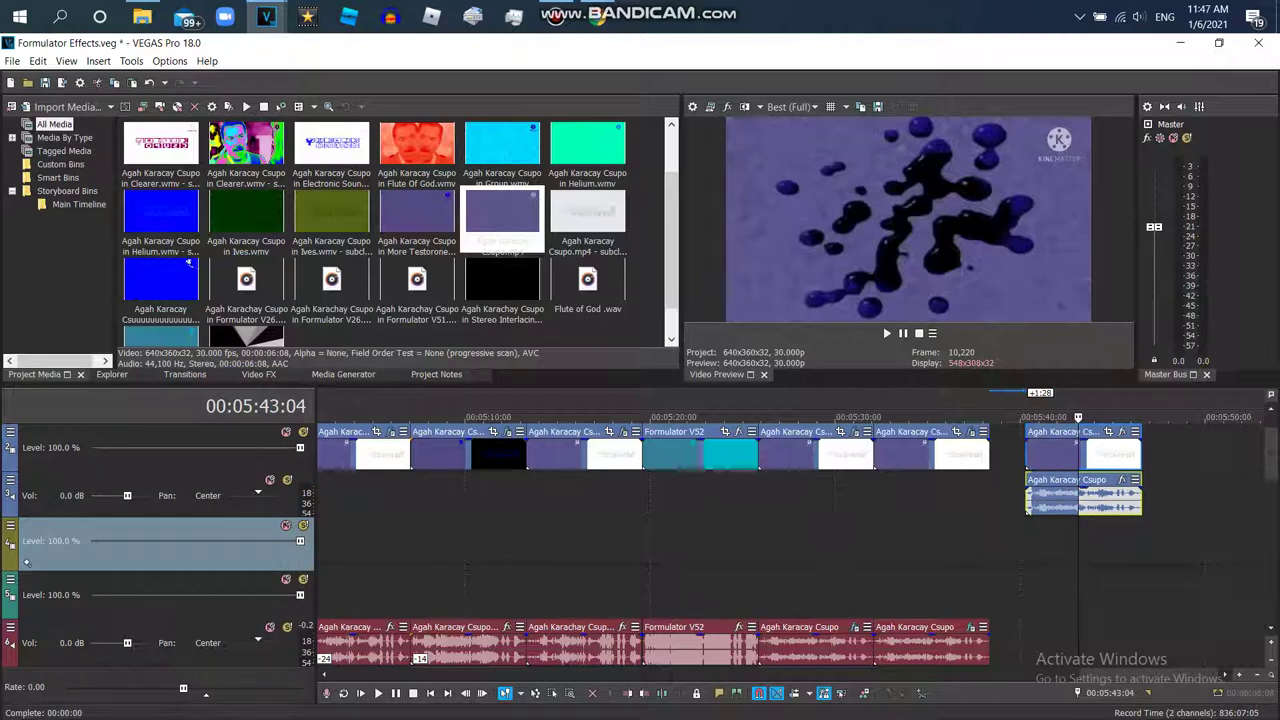
key("Up")
left_click(1059, 540)
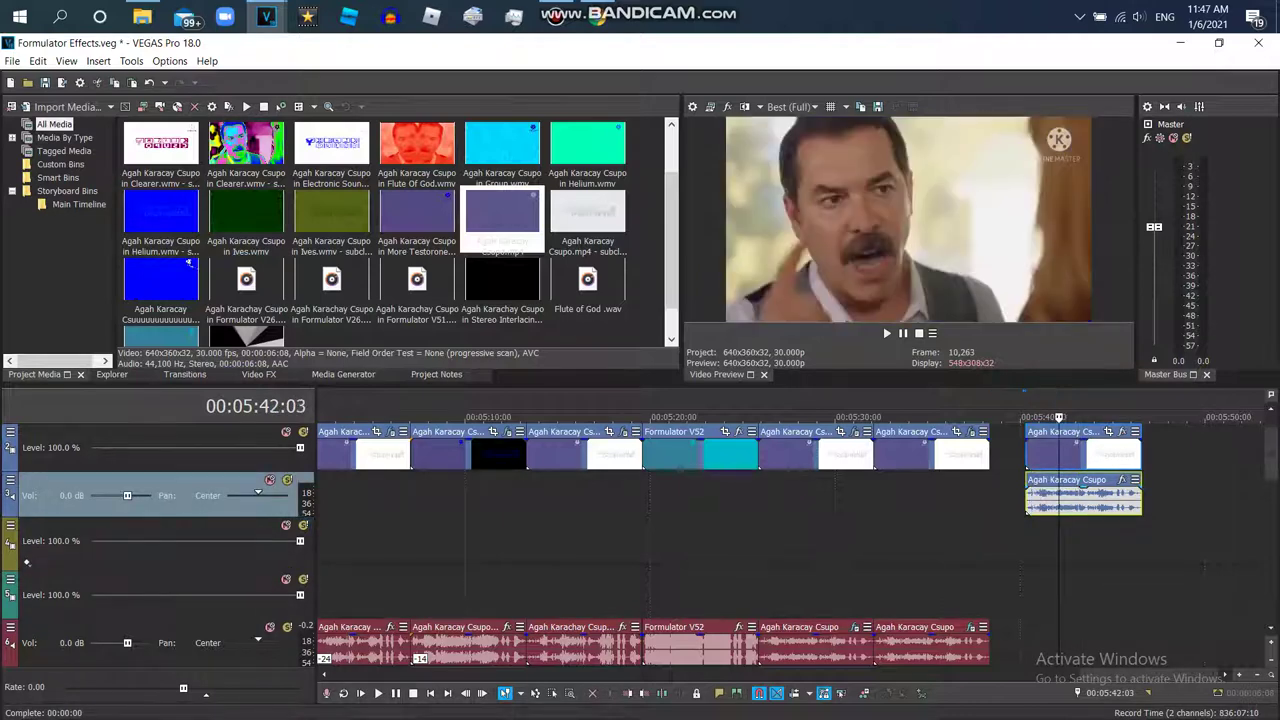
Move the new clip directly after the previous one with its audio on the main audio track, and delete the emptied audio track
mouse_move(1047, 643)
left_mouse_down()
mouse_move(1047, 455)
mouse_move(1047, 643)
left_mouse_up()
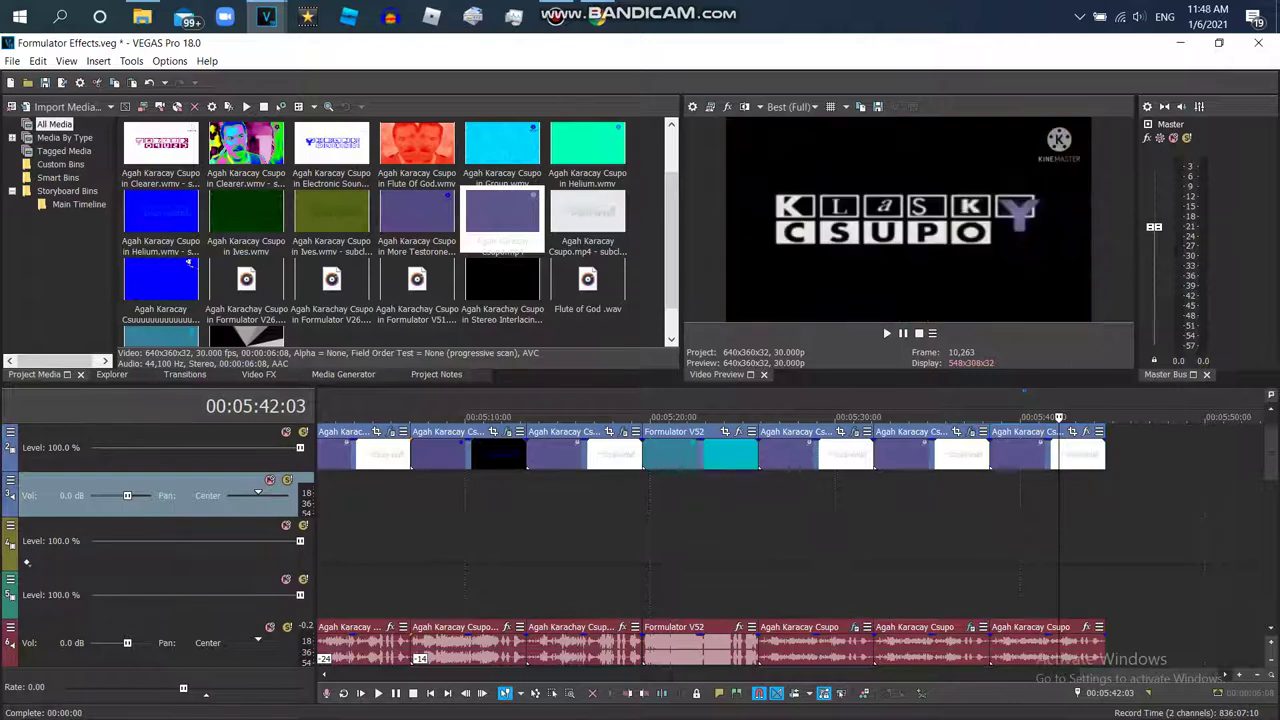
right_click(948, 504)
left_click(1000, 375)
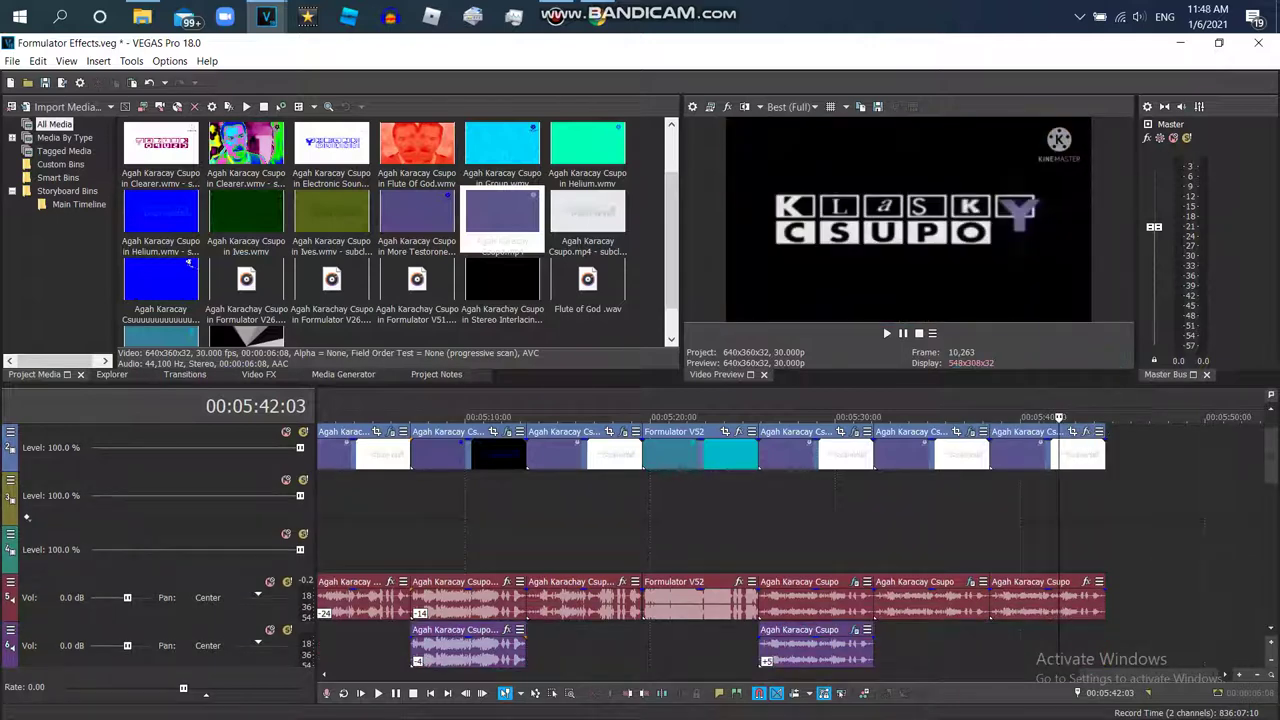
Reverse the audio event of the last clip on the timeline
scroll(1271, 455, "down", 1)
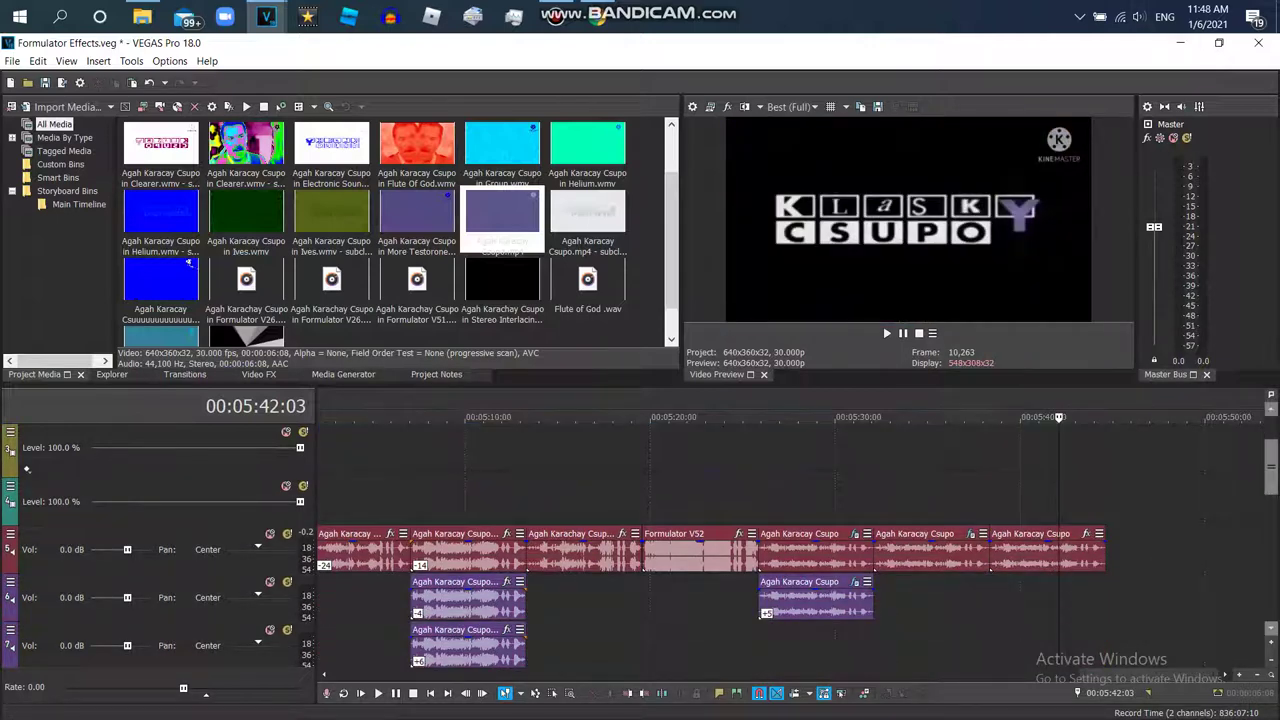
left_click(200, 566)
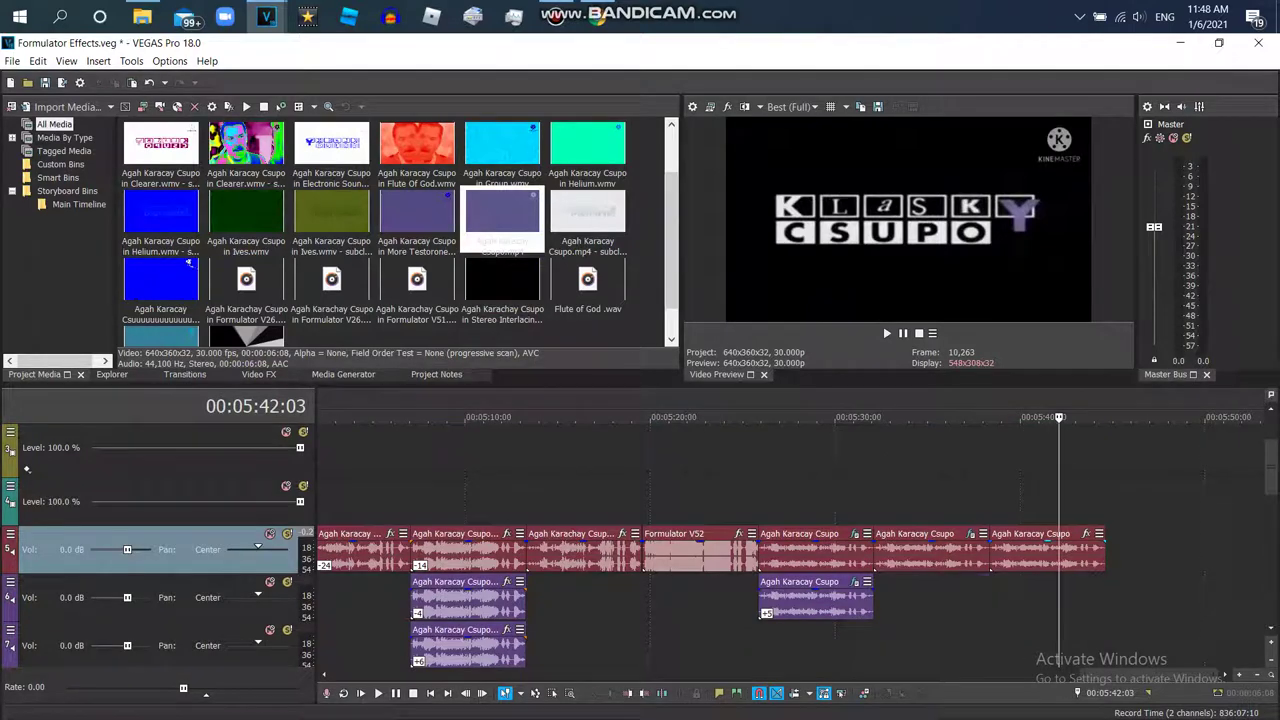
left_click(1067, 550)
right_click(1067, 550)
left_click(1090, 502)
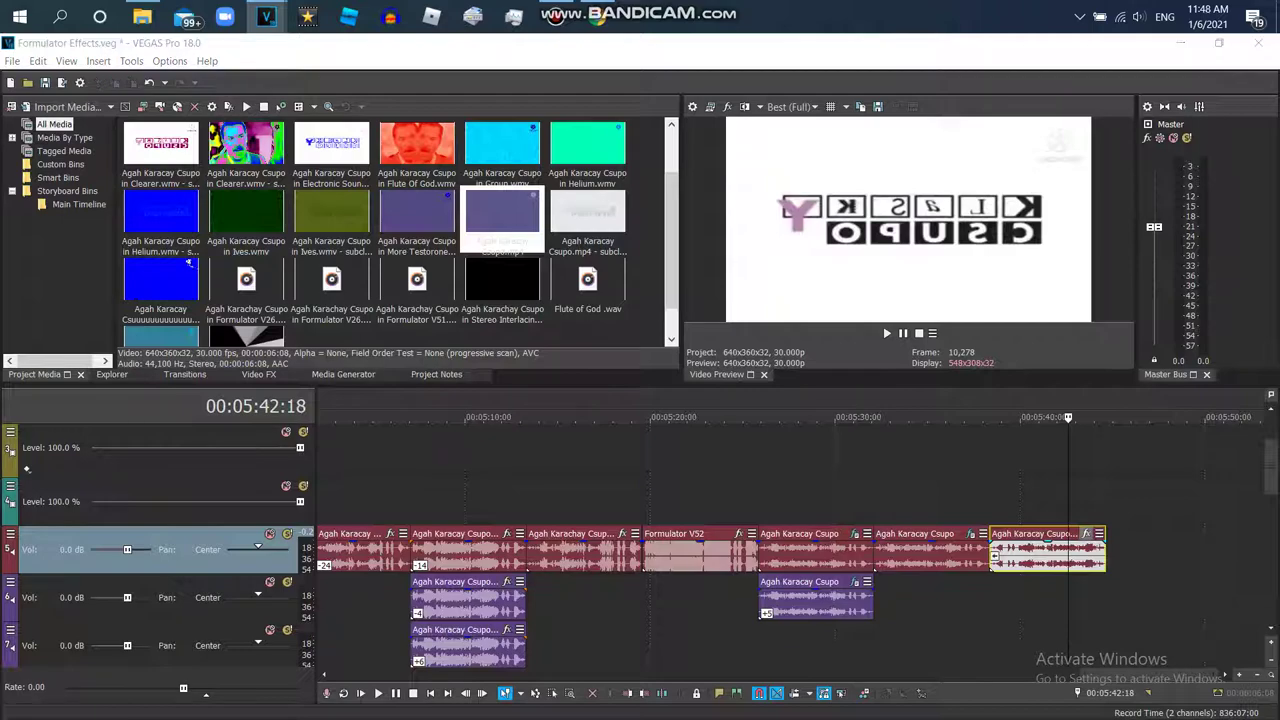
Apply IL Vocodex (demo) with the Autovocoding preset to the reversed audio event, close the effects window and play it back
left_click(1086, 533)
double_click(726, 386)
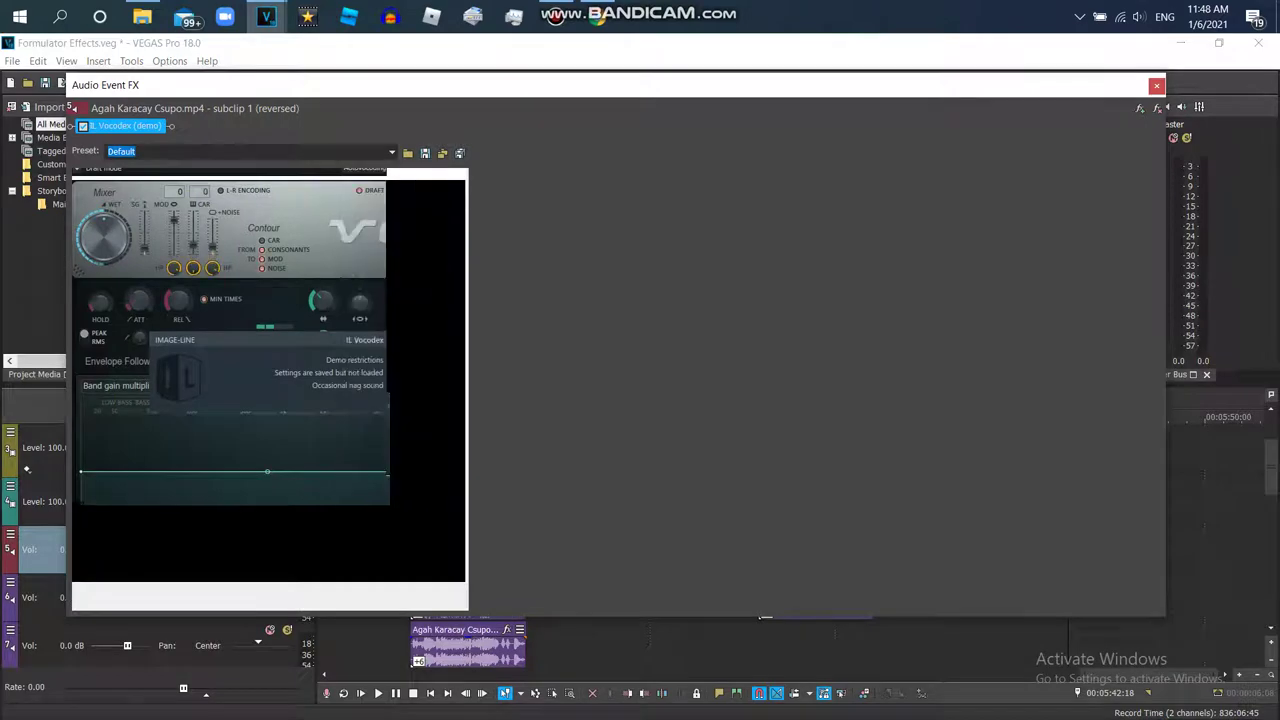
key("space")
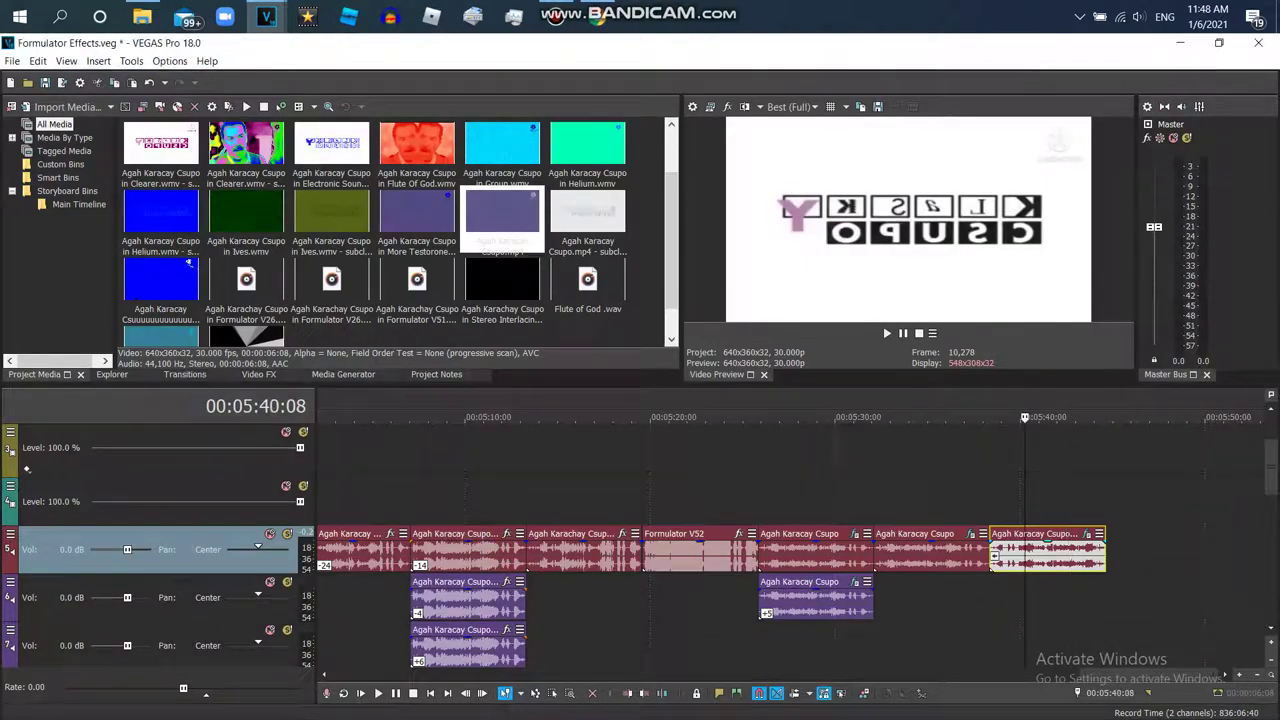
Set the last audio event's time stretch method to élastique with the Pro attribute and its pitch change to -4
left_click(1040, 555)
right_click(1040, 555)
left_click(1086, 686)
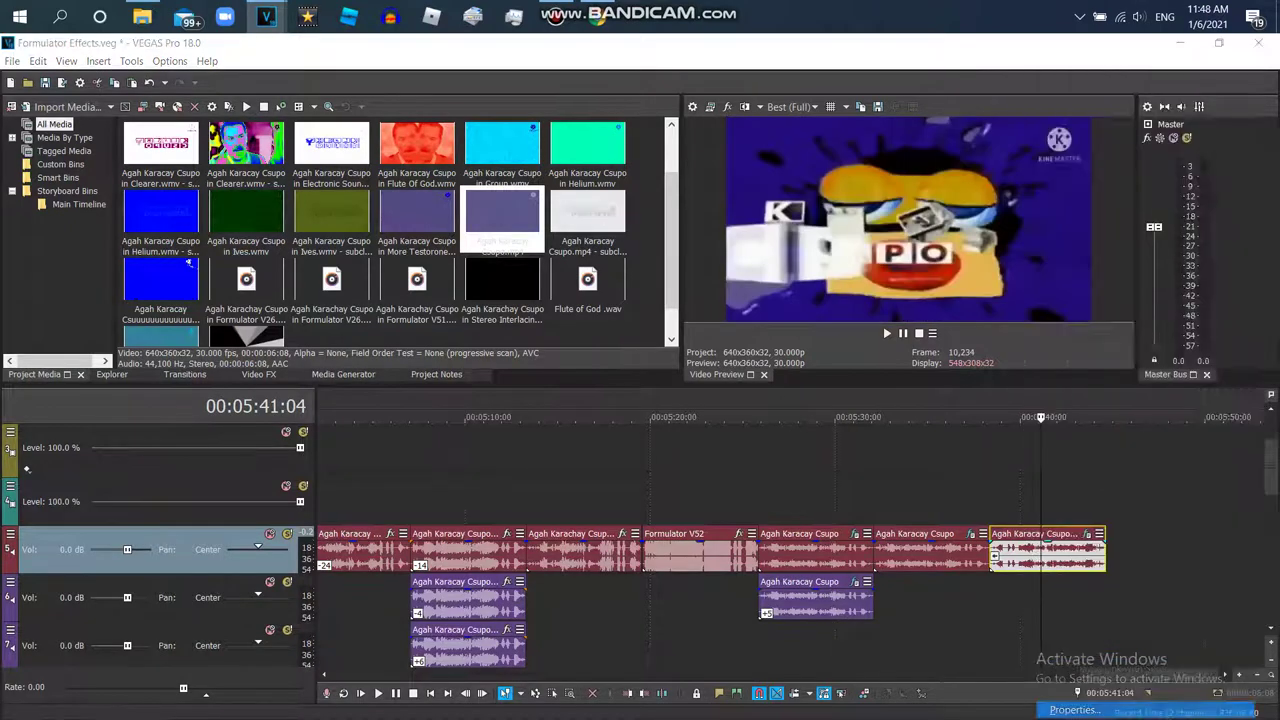
left_click(686, 312)
left_click(686, 335)
left_click(686, 335)
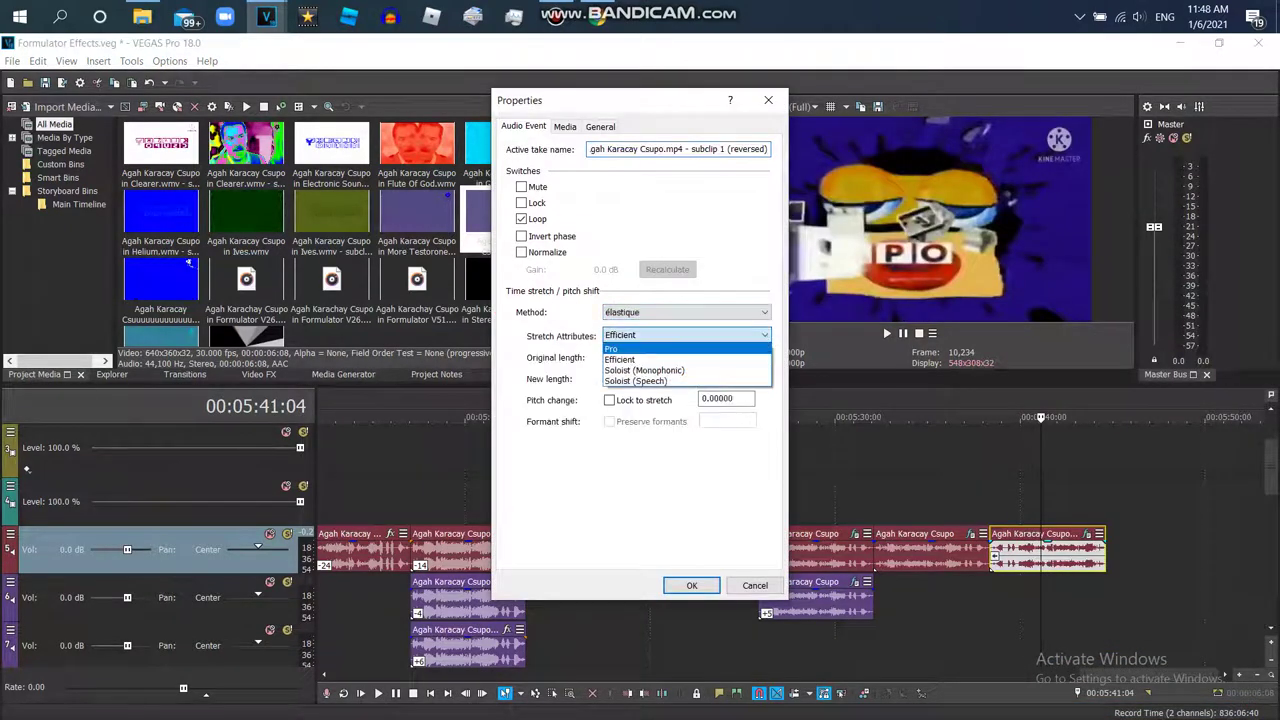
left_click(686, 358)
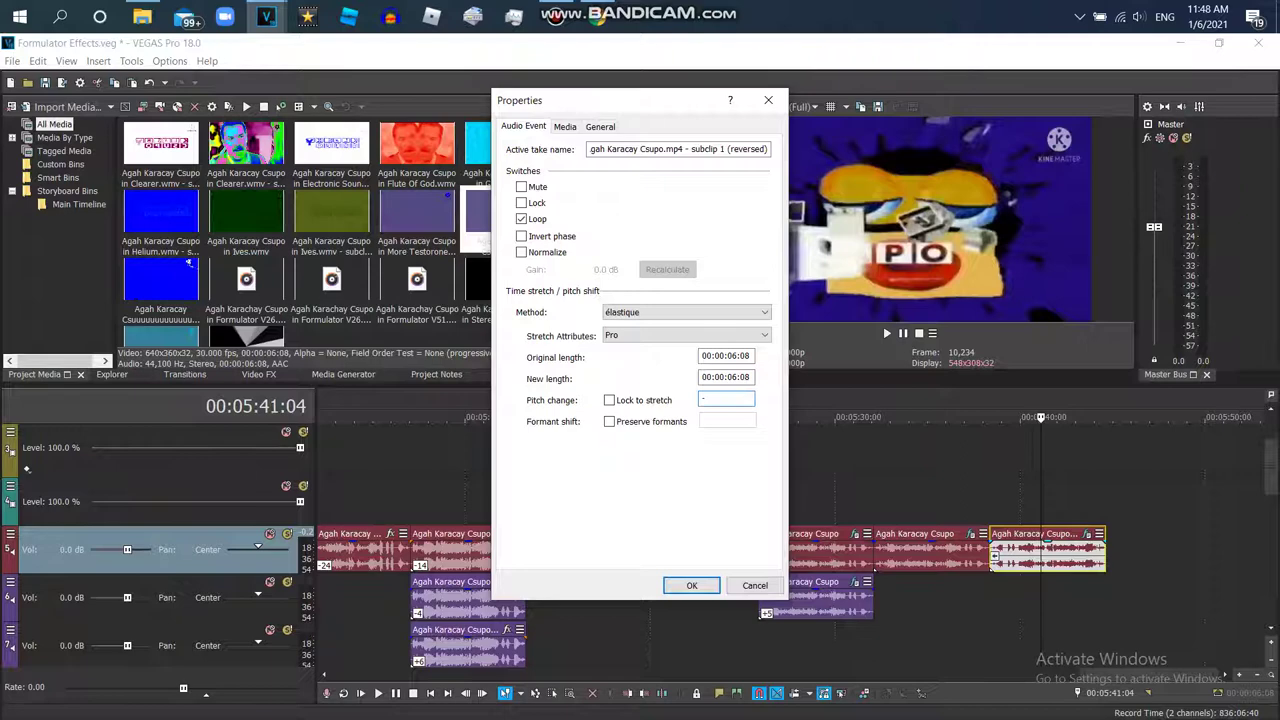
left_click(691, 585)
Copy the pitched audio event and paste it at the start of the last clip, below the original audio track
key("shift+F10")
key("Escape")
key("Left")
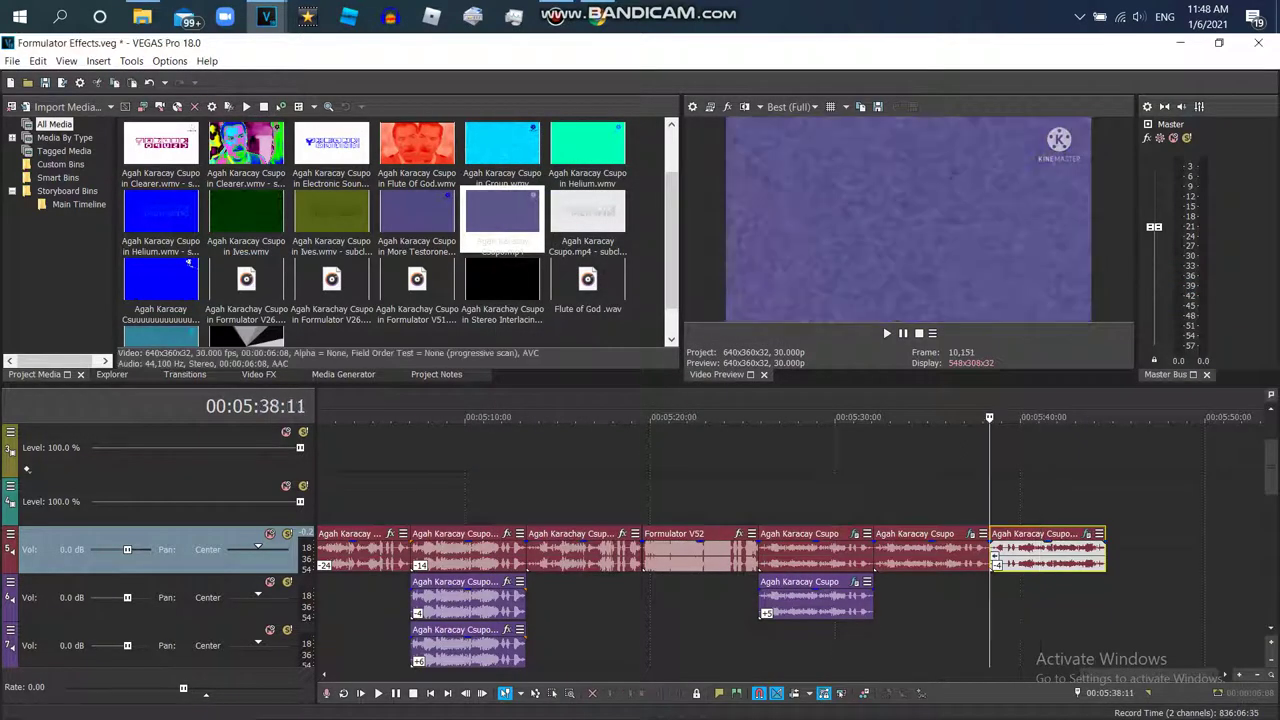
key("Down")
key("shift+F10")
key("Up")
key("Return")
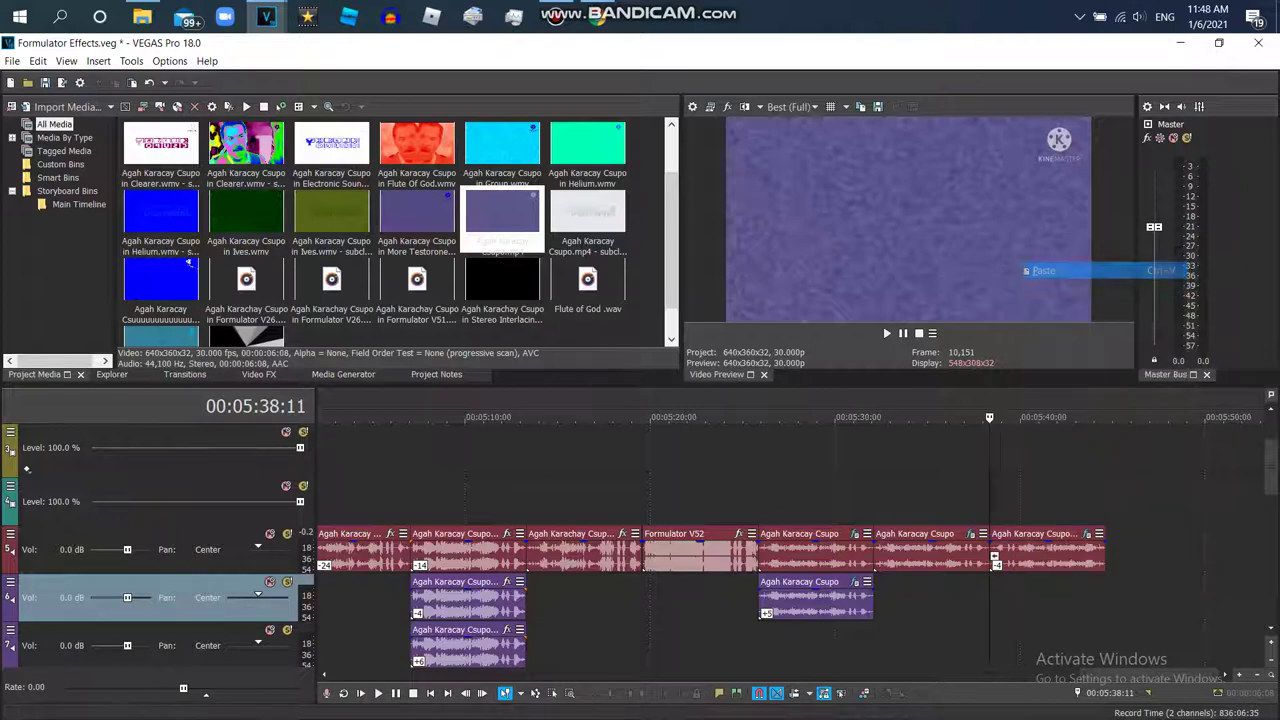
key("Up")
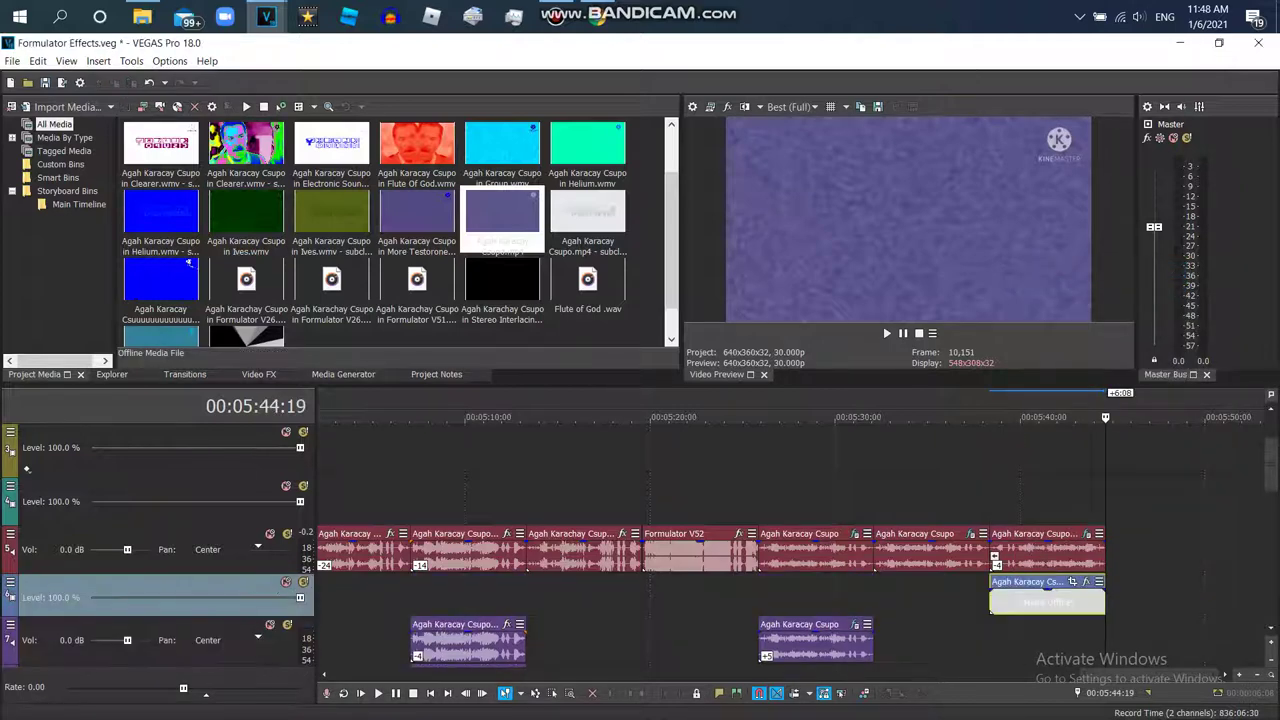
Delete the unwanted video track that holds the pasted video event below the main audio track
key("Menu")
key("Up")
key("Up")
key("Up")
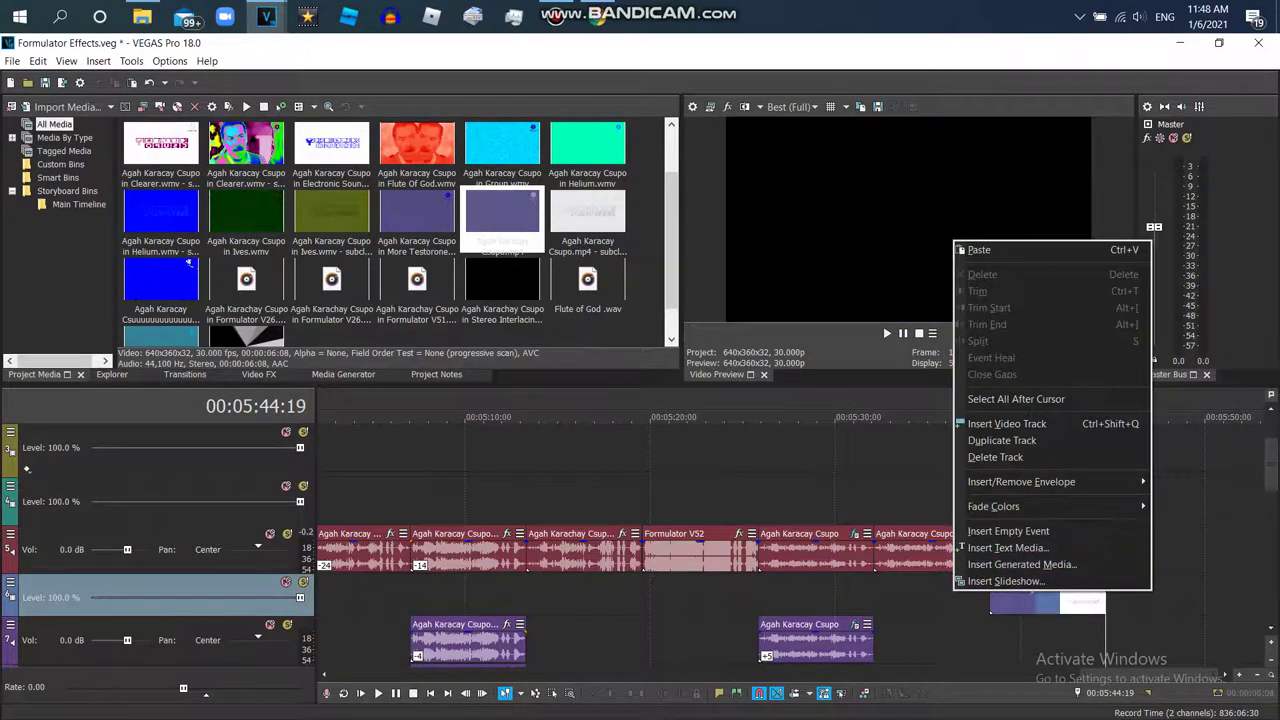
key("Return")
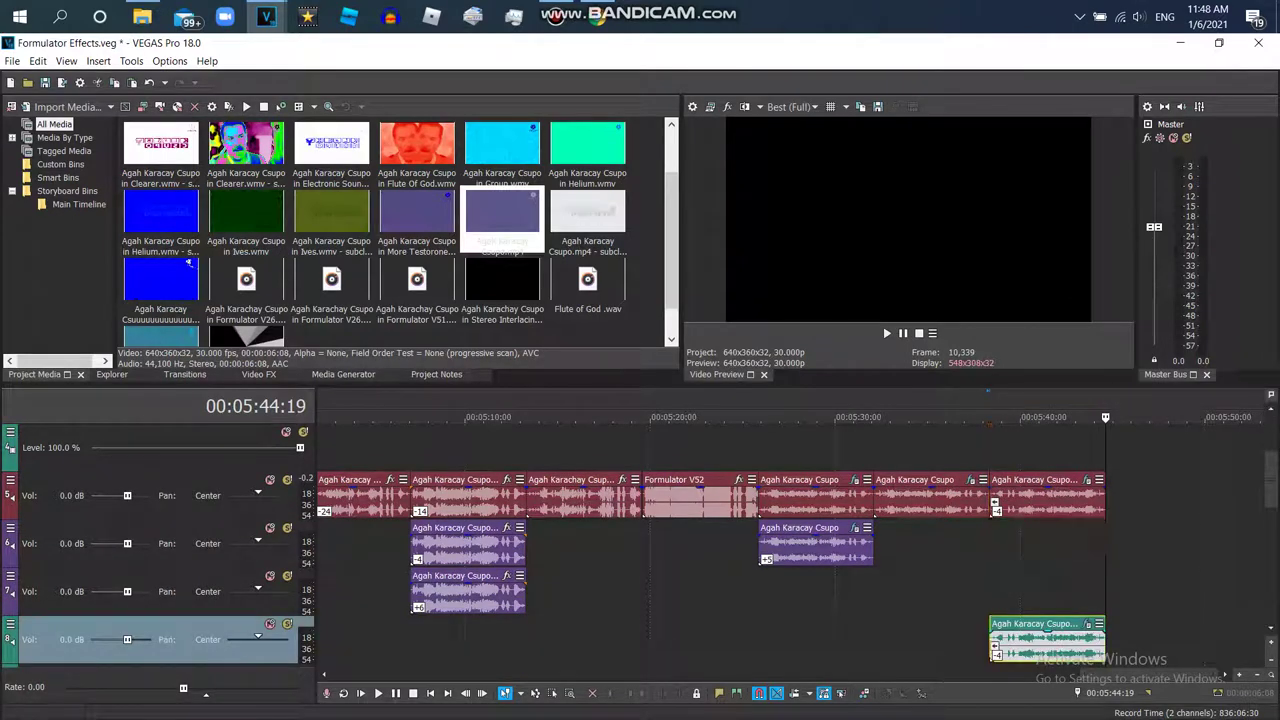
Move the pasted audio copy to the track directly below the original and set its pitch change to -10
key("Menu")
key("Return")
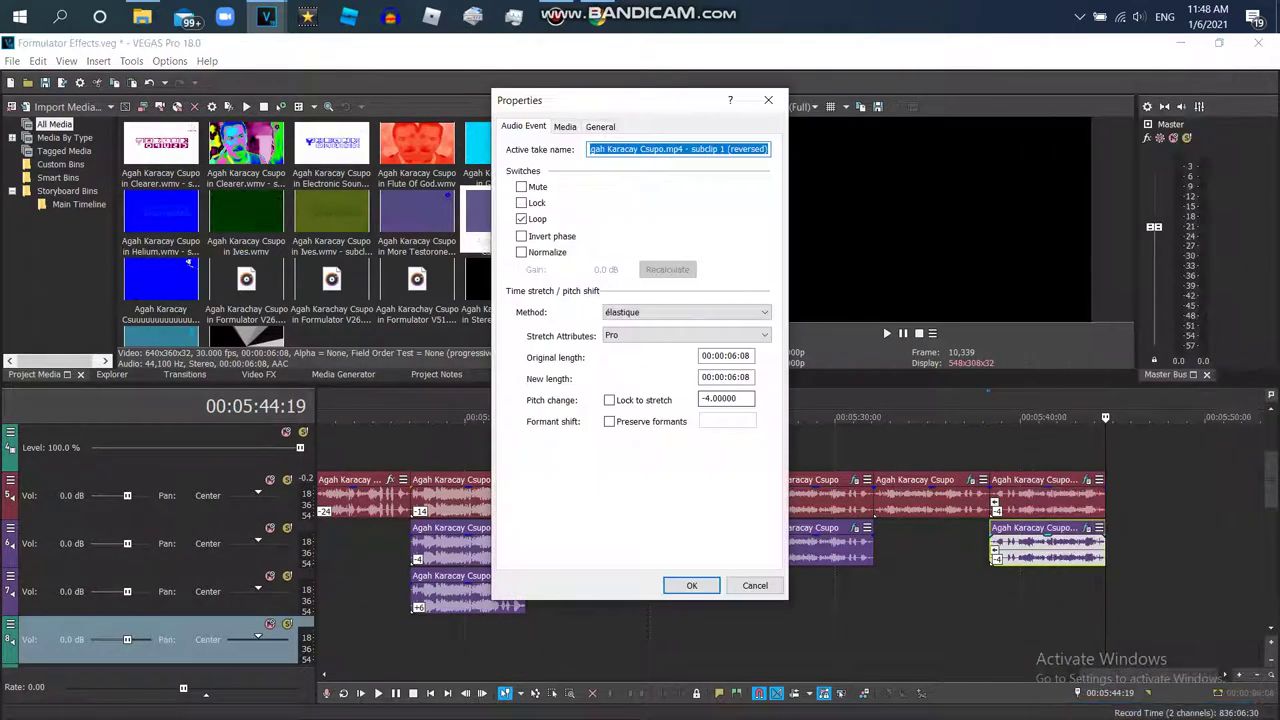
key("Return")
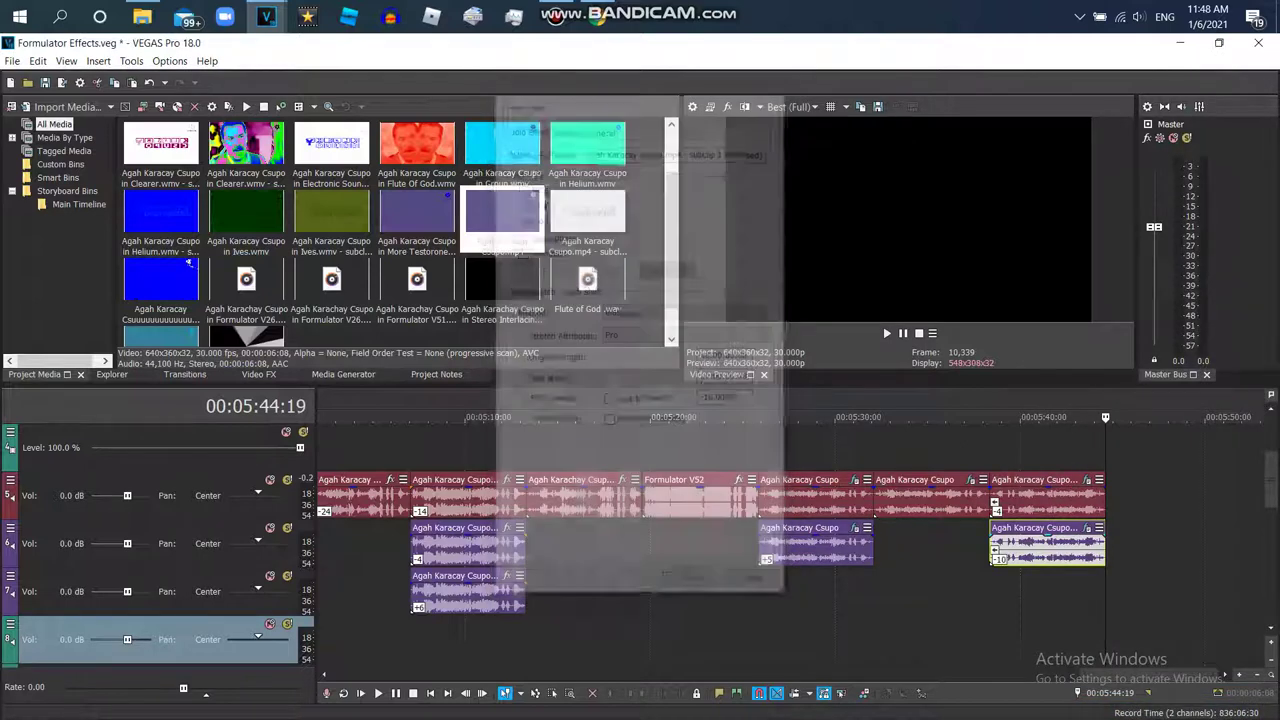
Set the pitch change of the last clip's original audio event to -6
key("Menu")
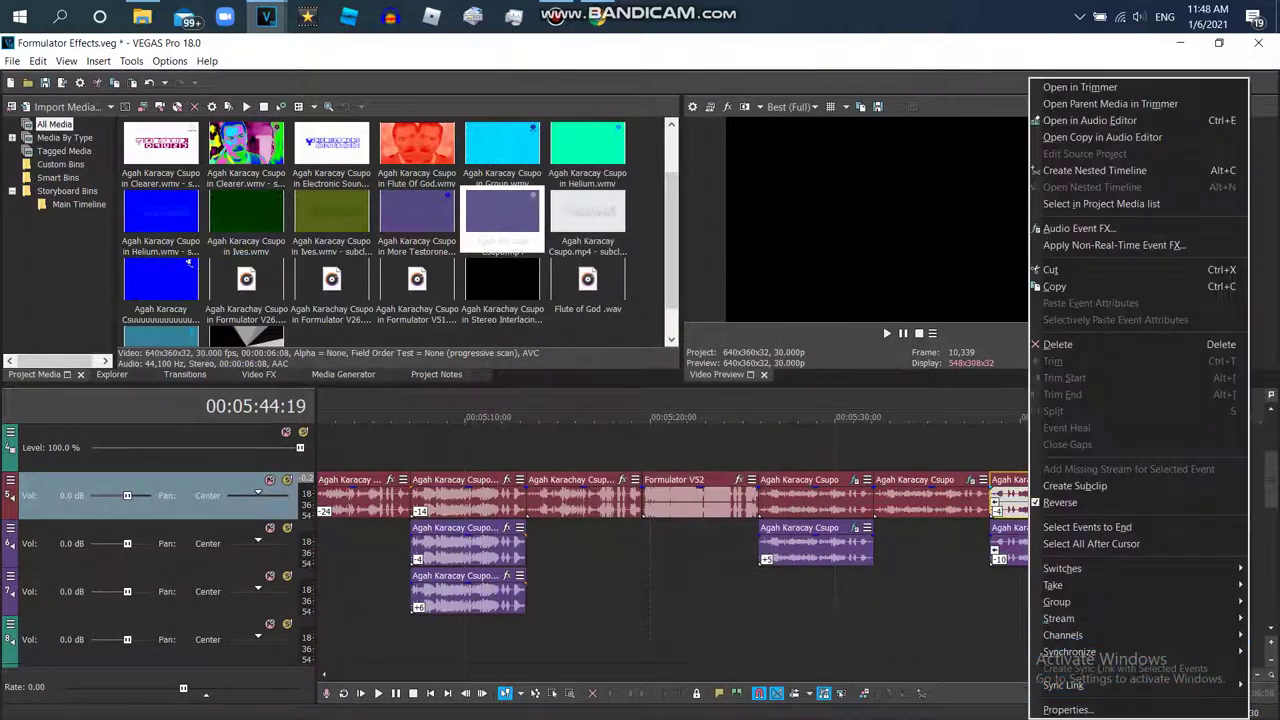
key("Down")
key("Return")
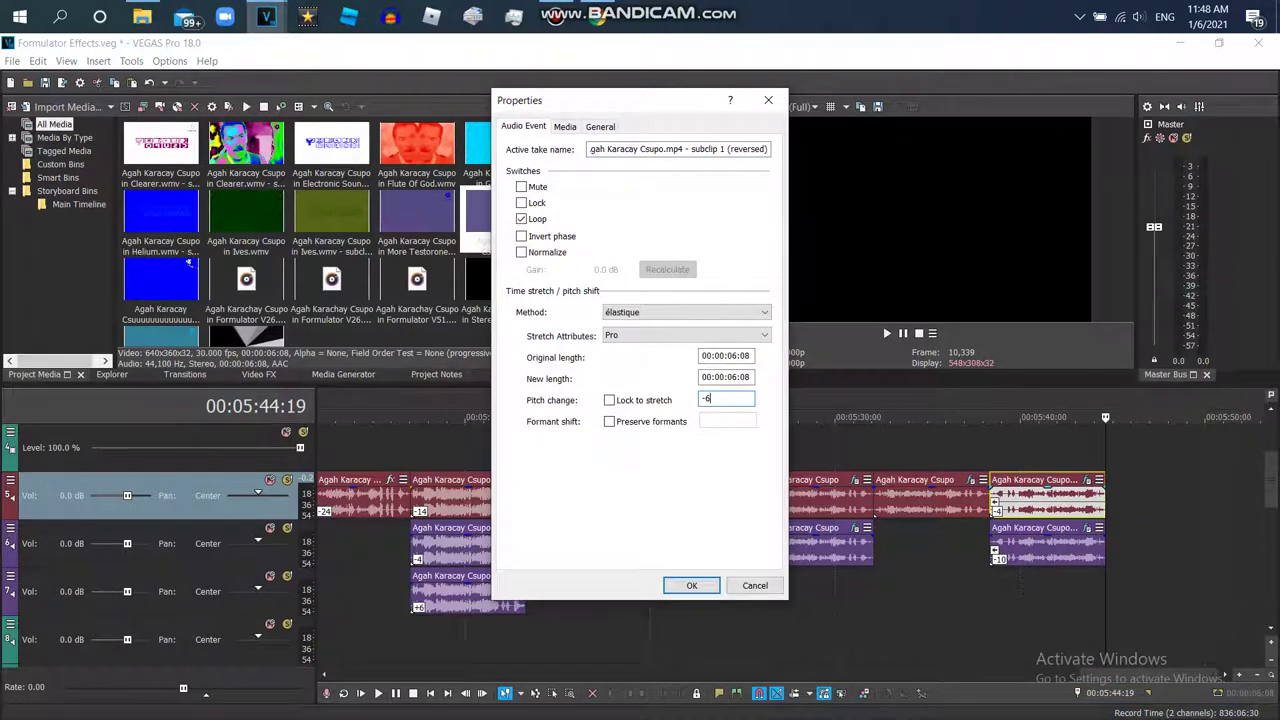
key("Return")
Reload the Autovocoding preset in the lower audio copy's IL Vocodex effect, close the effects window and play back the clip
key("Down")
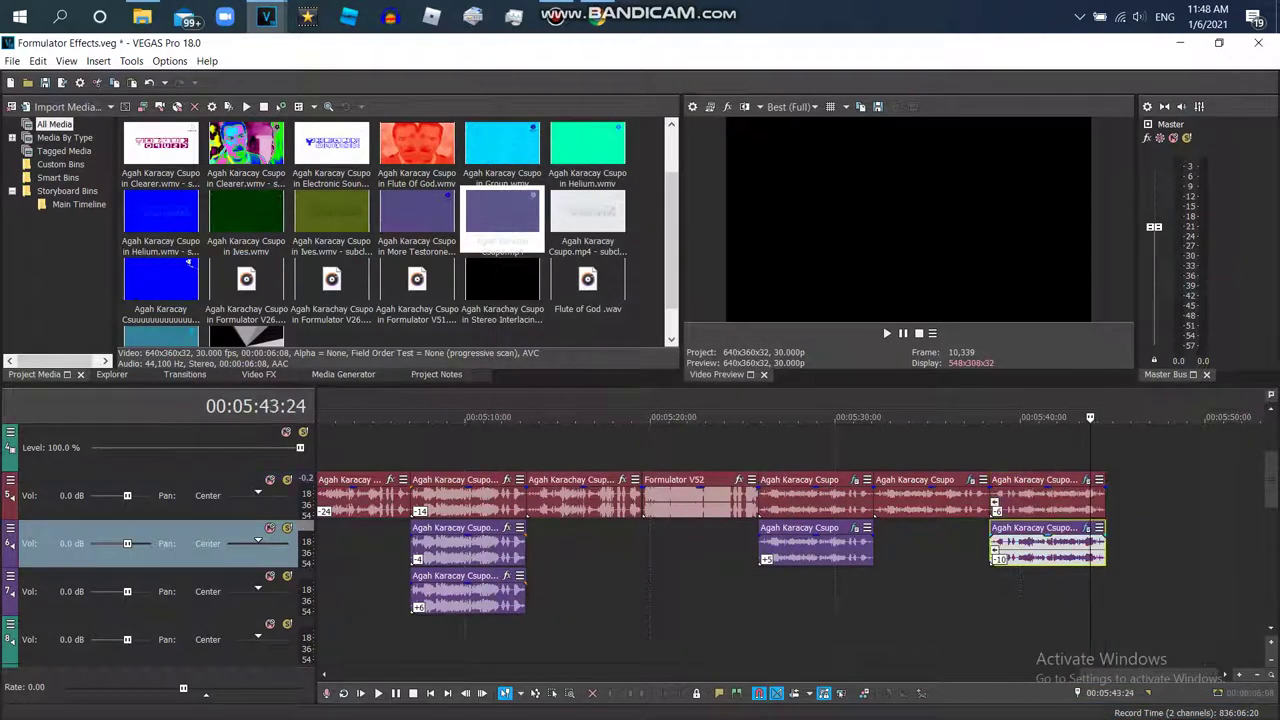
key("Menu")
key("Return")
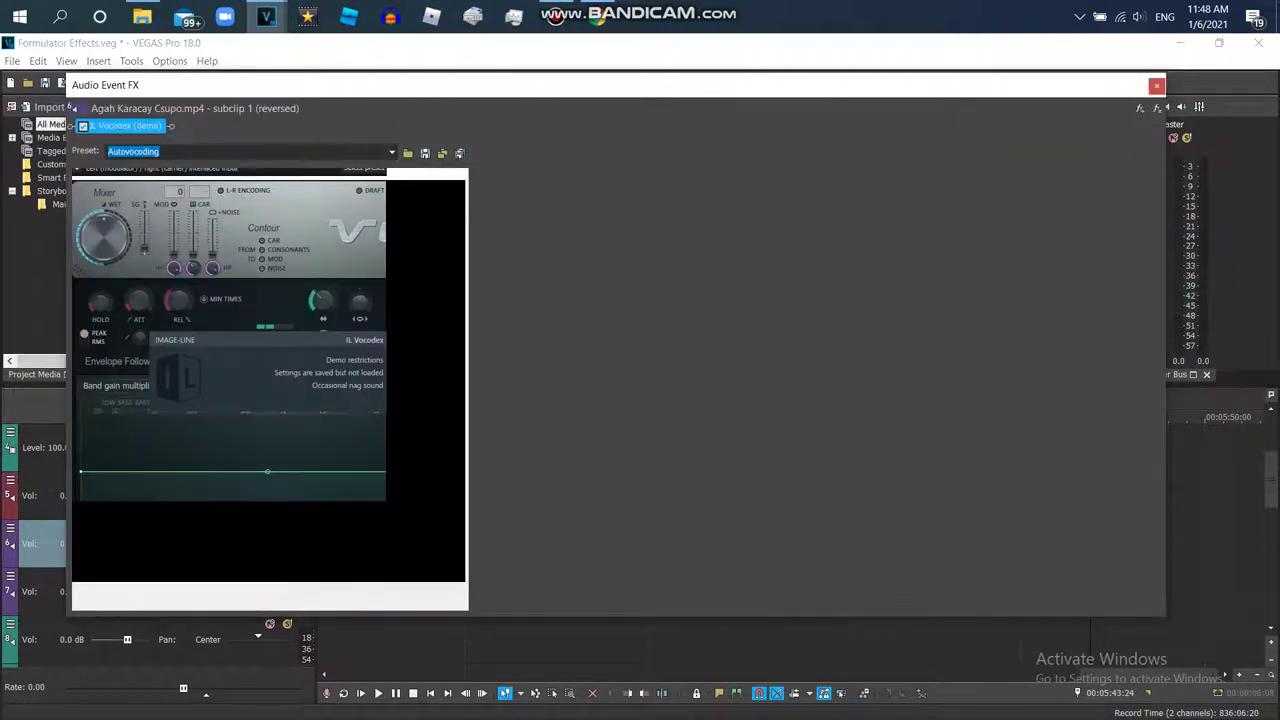
key("alt+Down")
key("Escape")
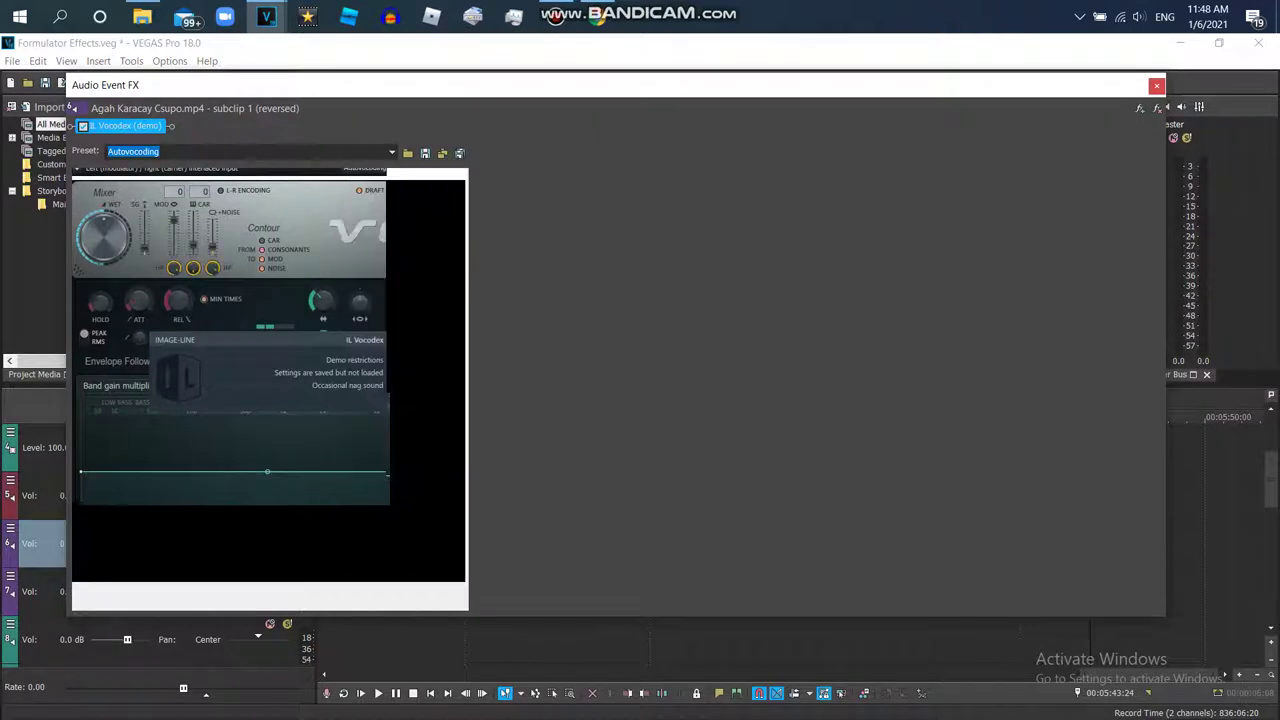
key("Escape")
key("space")
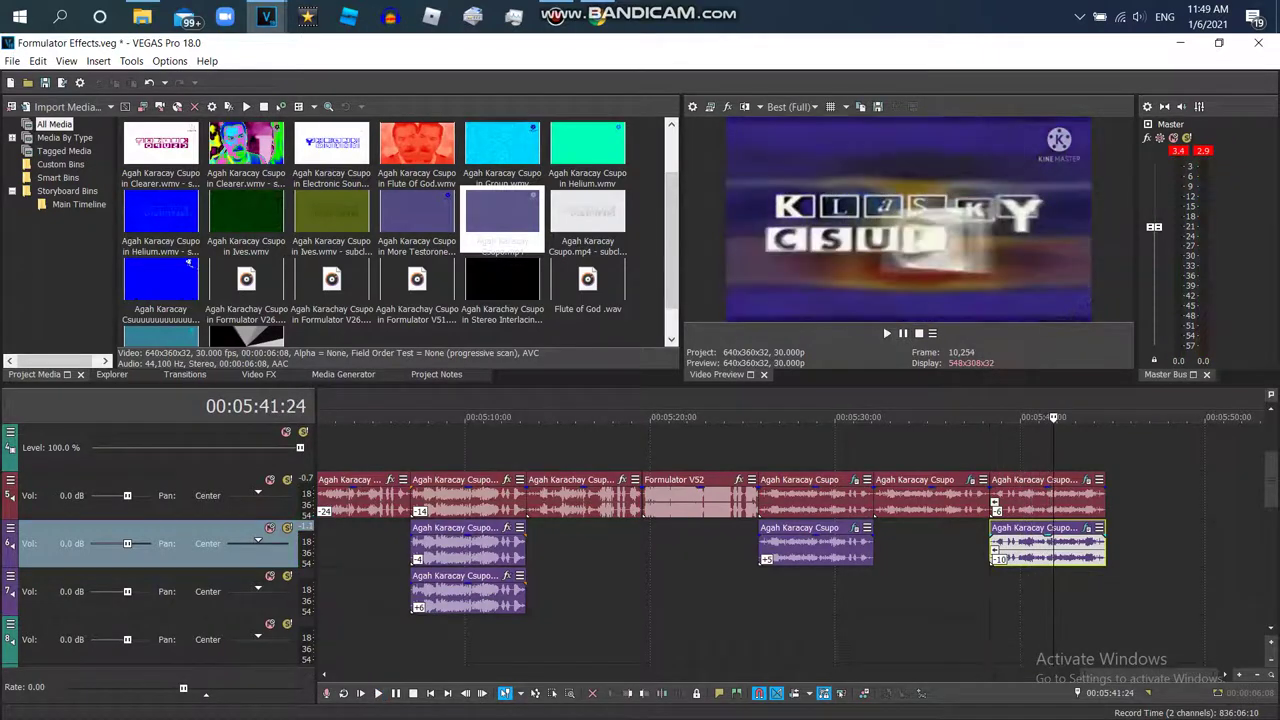
Switch to Chrome to read the Formulator V55 effect recipe, and return to the Formulator Effects project in VEGAS Pro
key("alt+Tab")
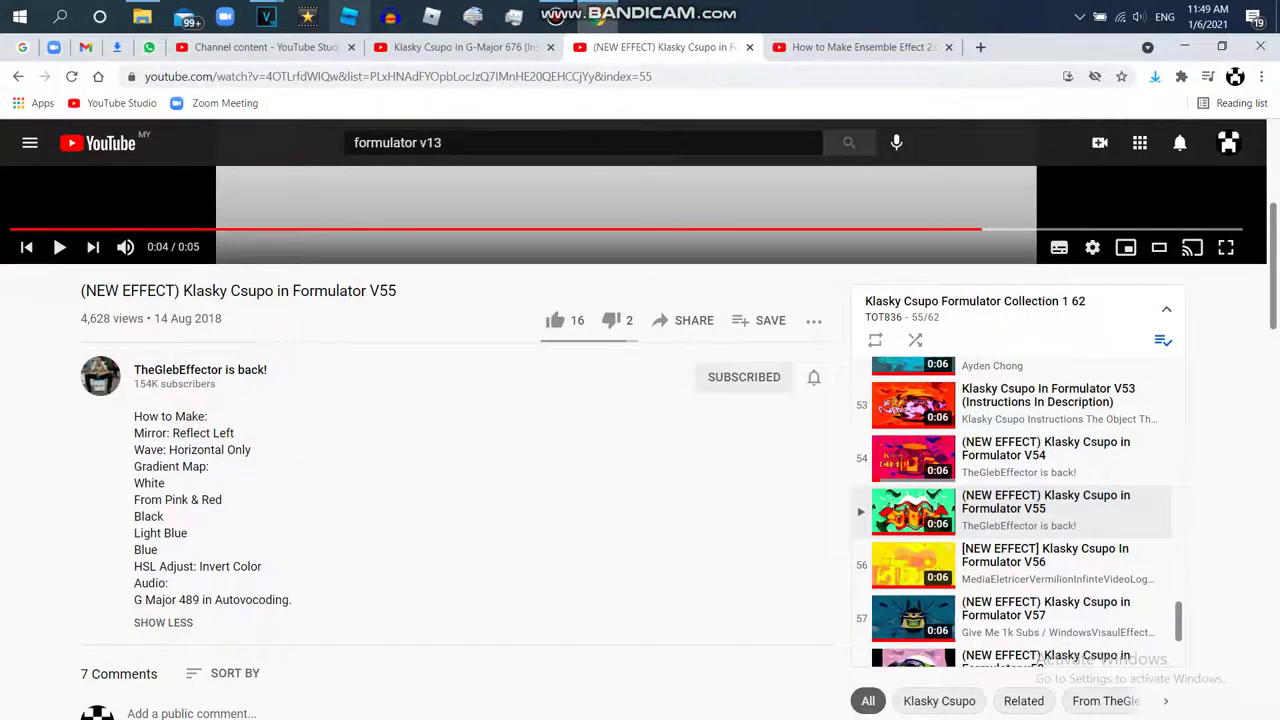
mouse_move(266, 17)
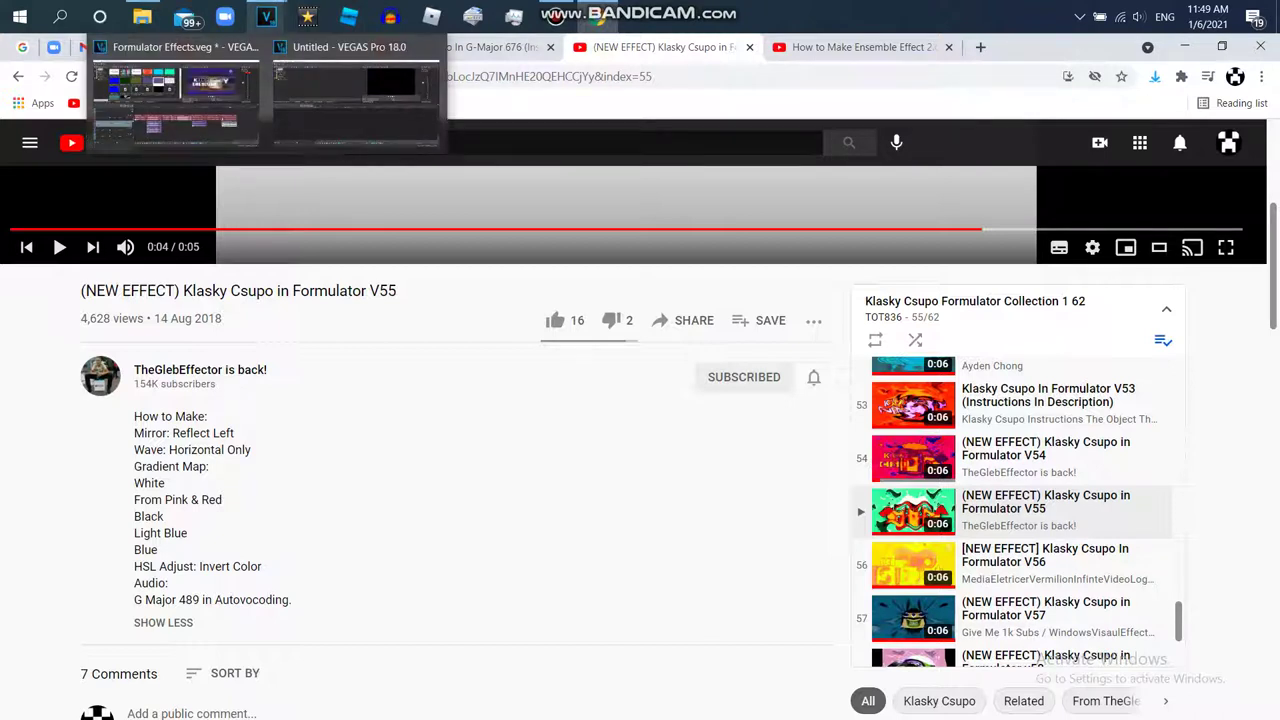
left_click(175, 95)
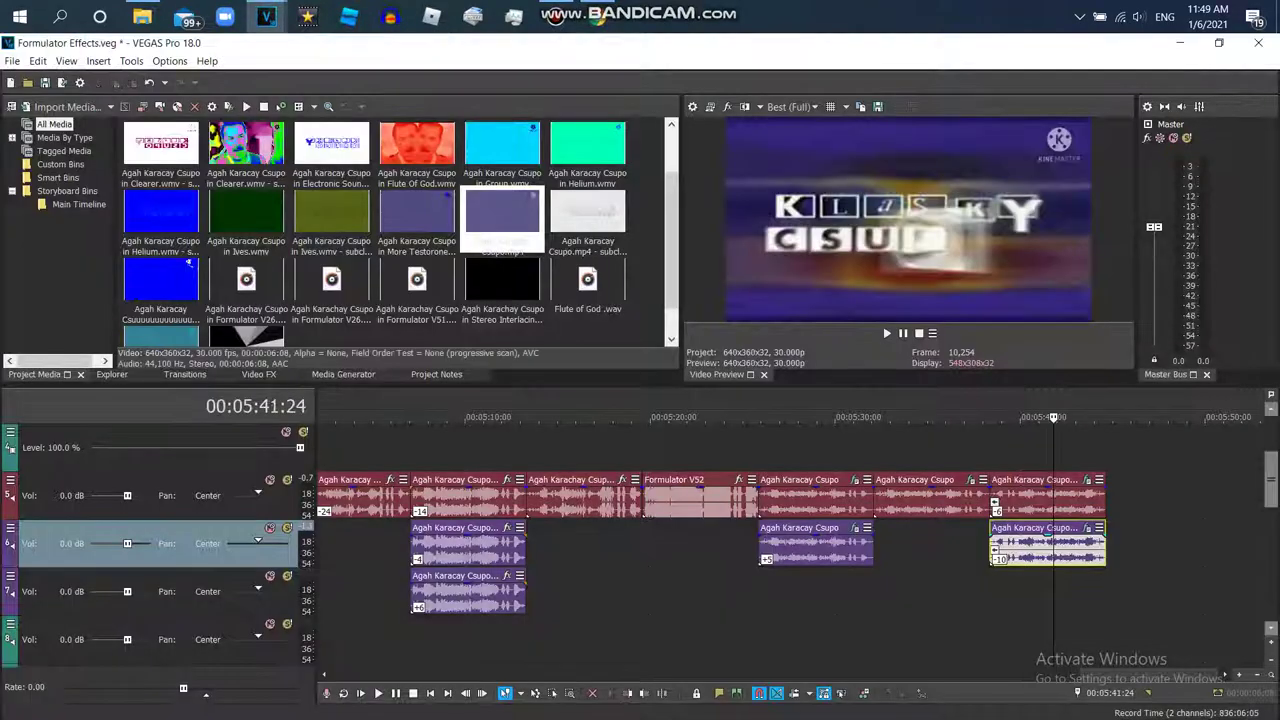
Add the Gradient Map video effect with the Reset to None preset to the last video clip
key("alt+8")
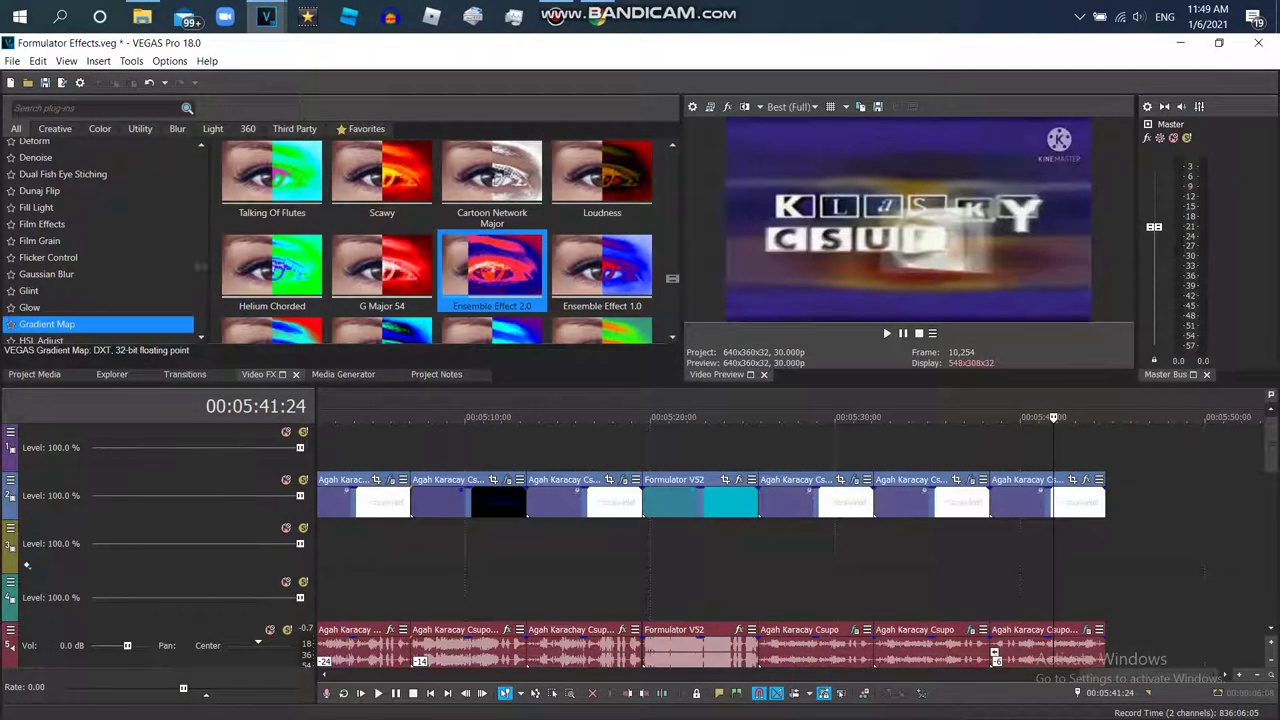
key("Home")
key("Return")
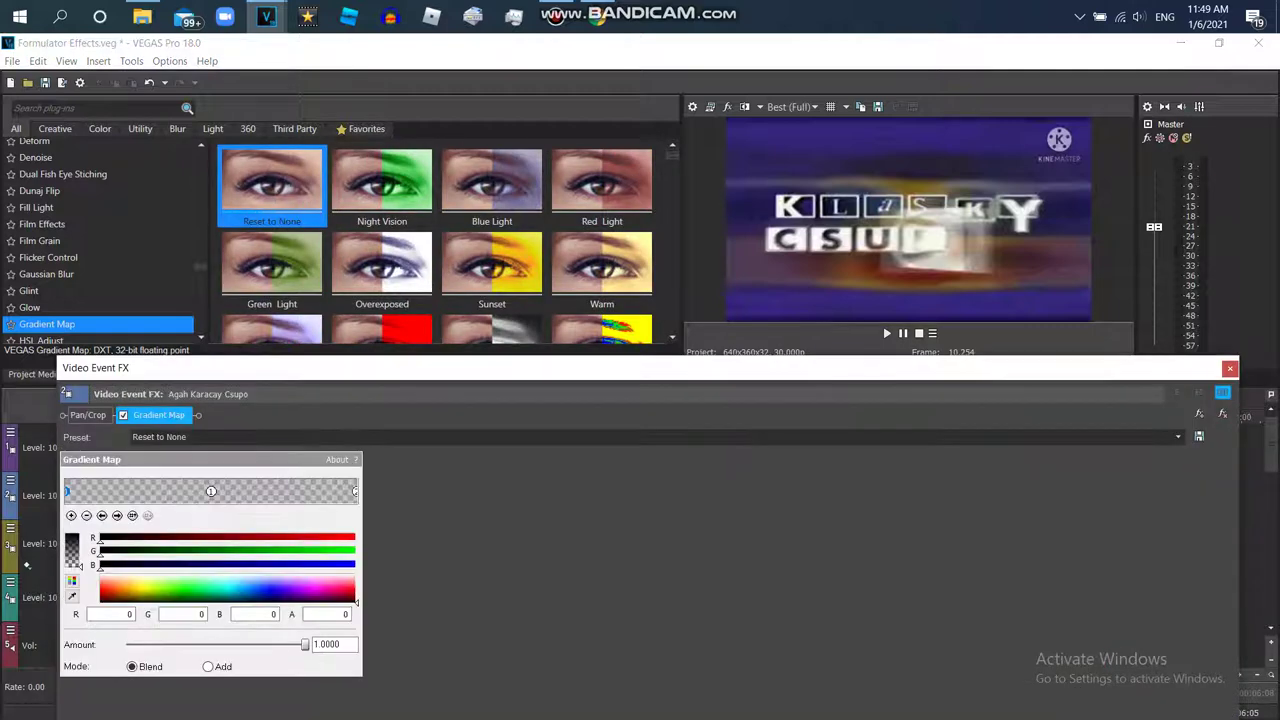
Set the first gradient point to opaque pink (255, 0, 125) and add another point about a quarter along the gradient
left_click(314, 588)
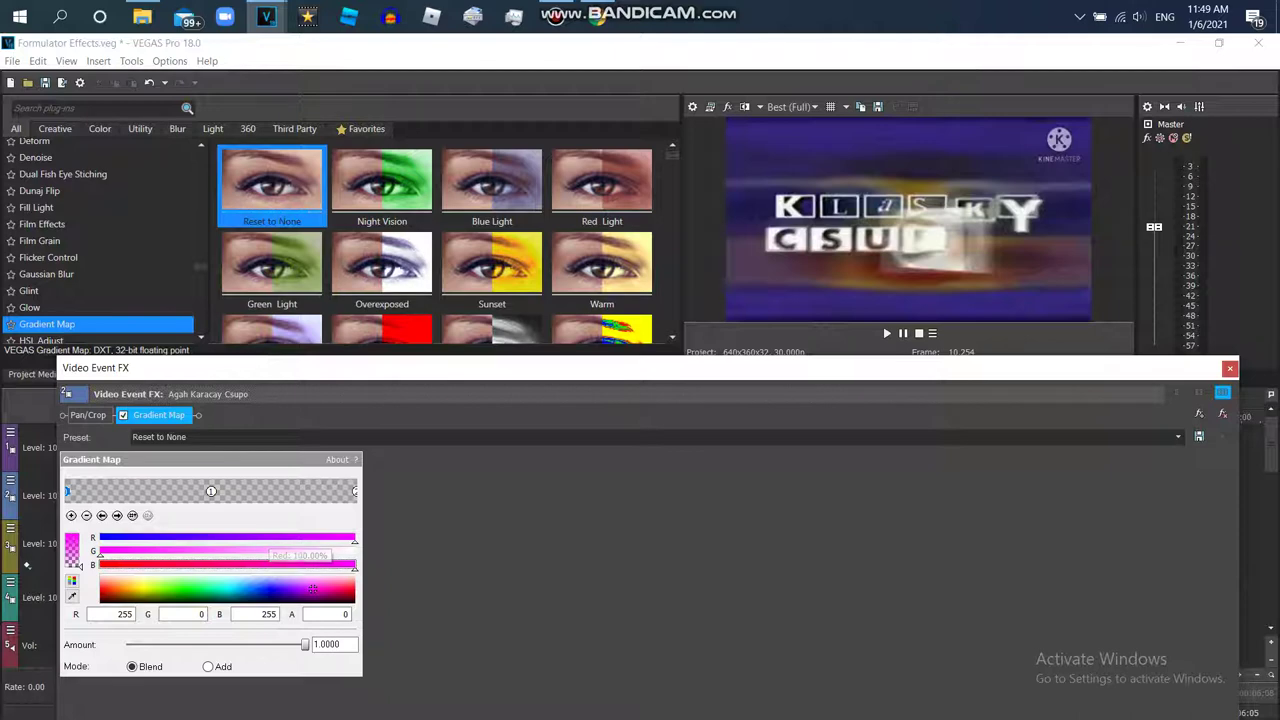
left_click(334, 589)
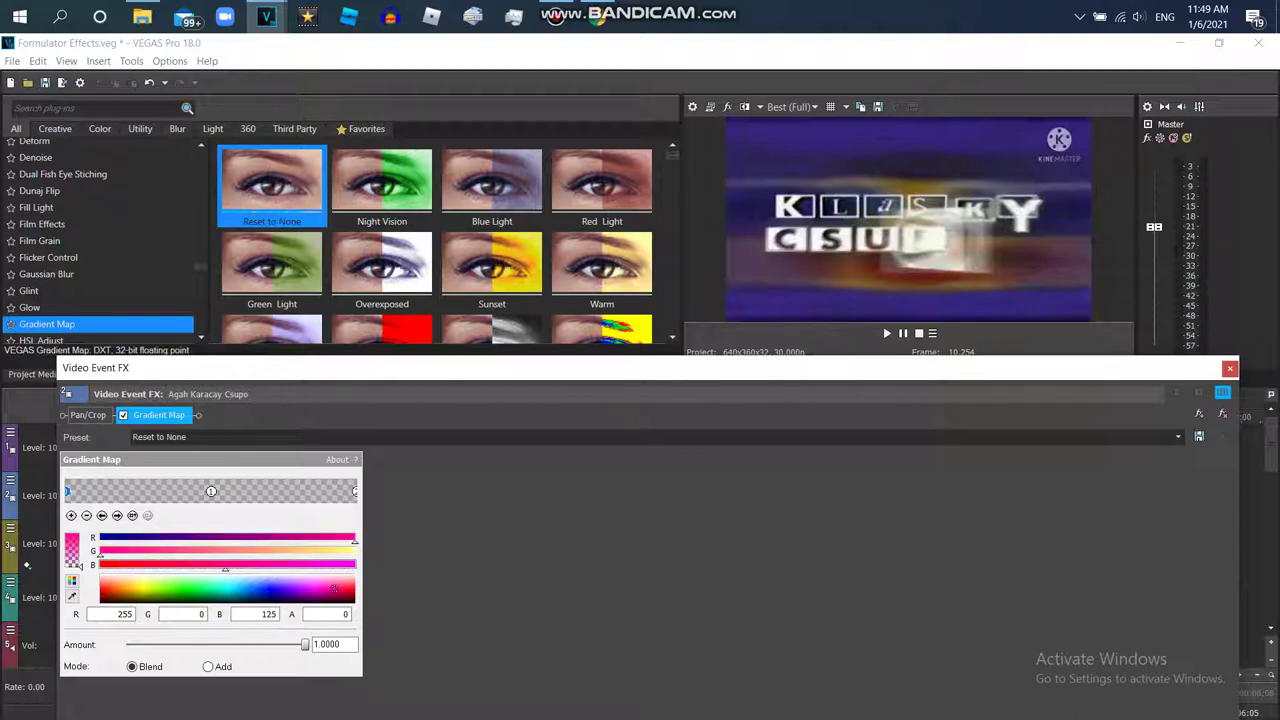
left_click(74, 537)
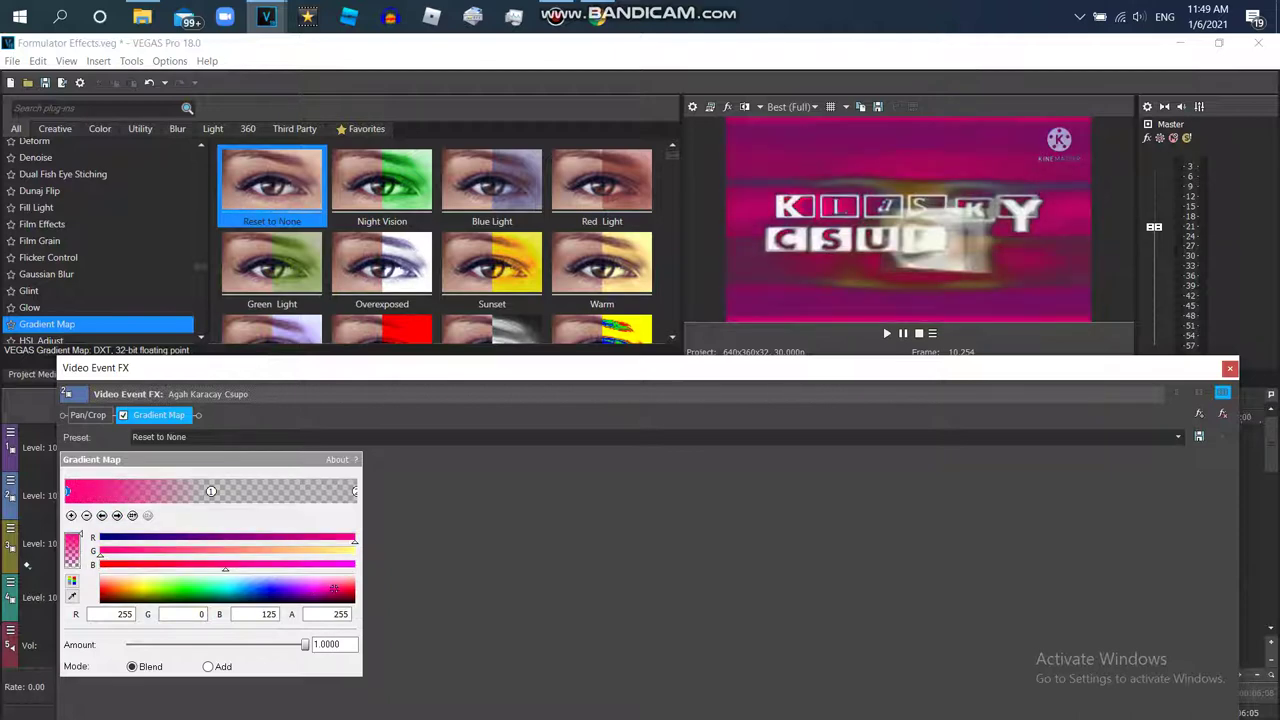
left_click(143, 491)
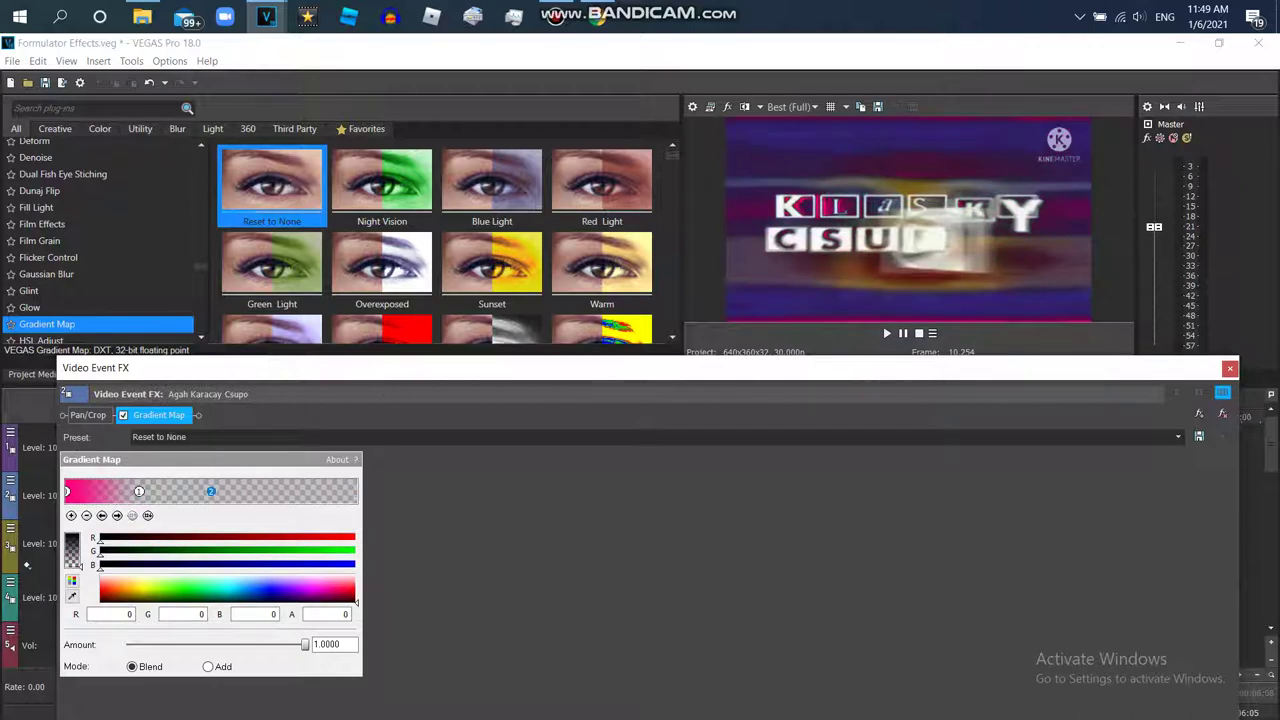
Recheck the V55 recipe in Chrome, and in VEGAS Pro make gradient point 1 black and all points after it opaque cyan (0, 255, 255)
left_click(390, 17)
mouse_move(266, 17)
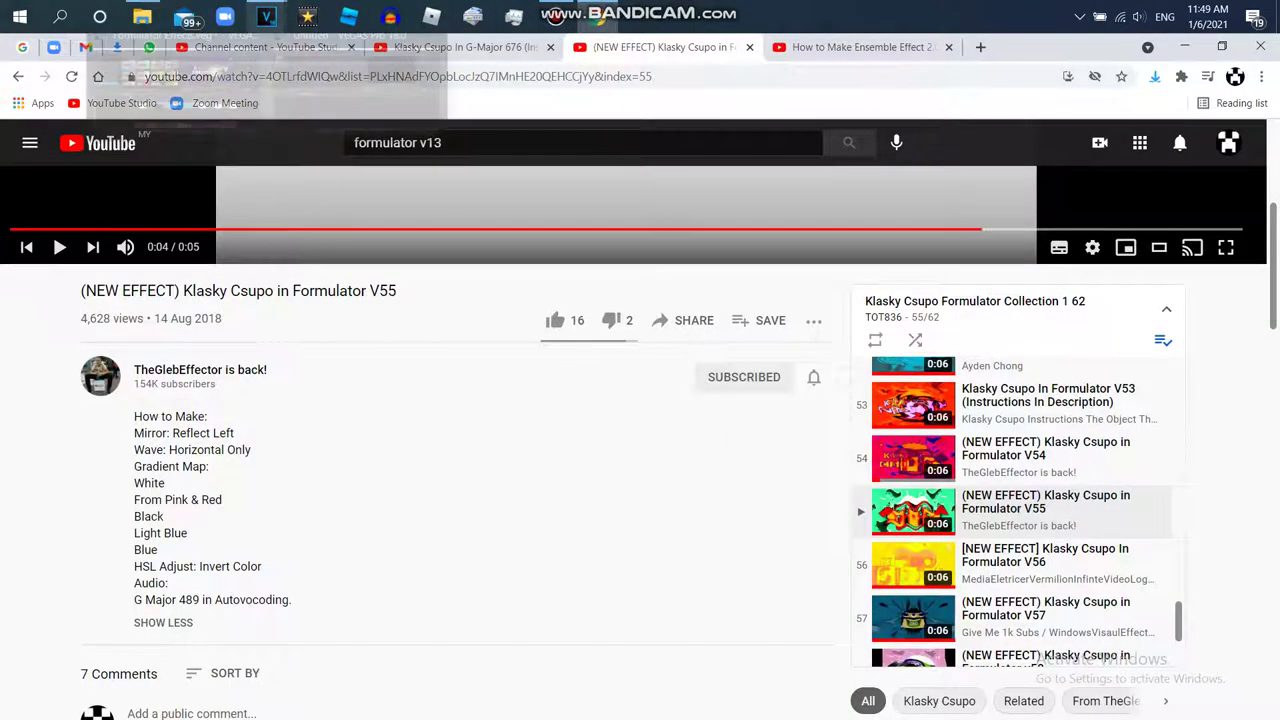
left_click(175, 100)
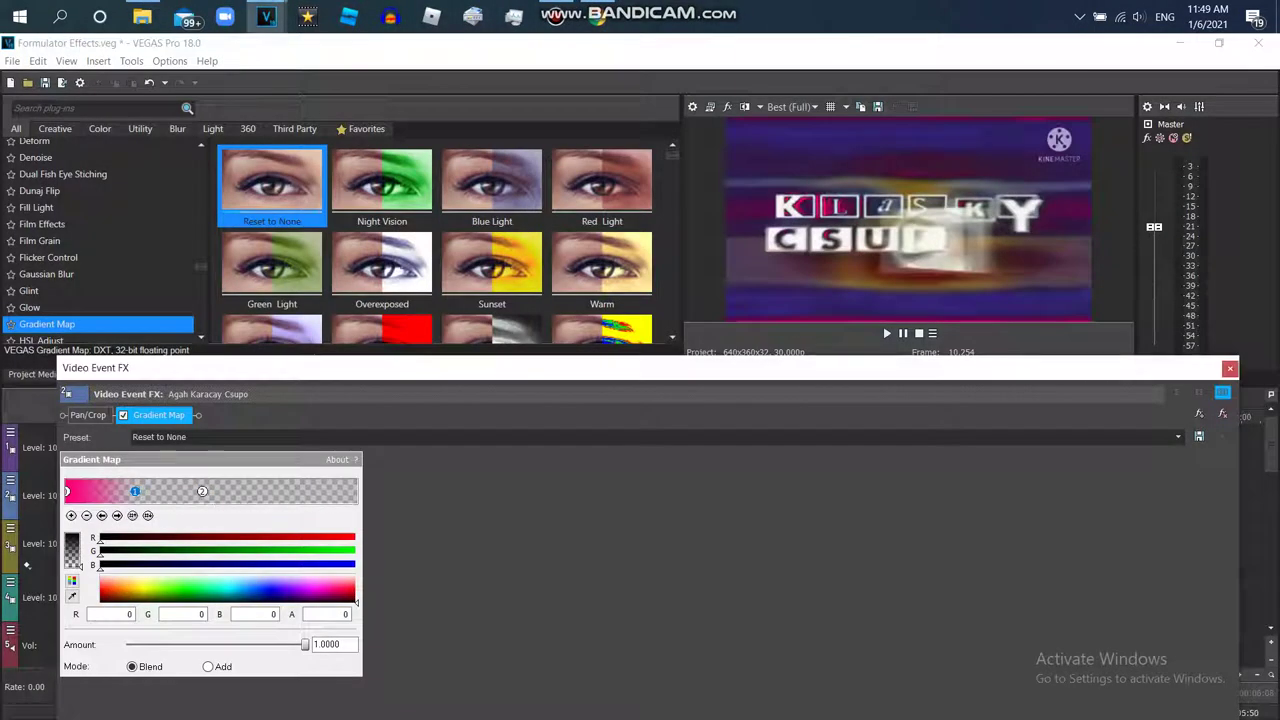
left_click(135, 491)
left_click_drag(356, 600, 227, 589)
left_click(227, 589)
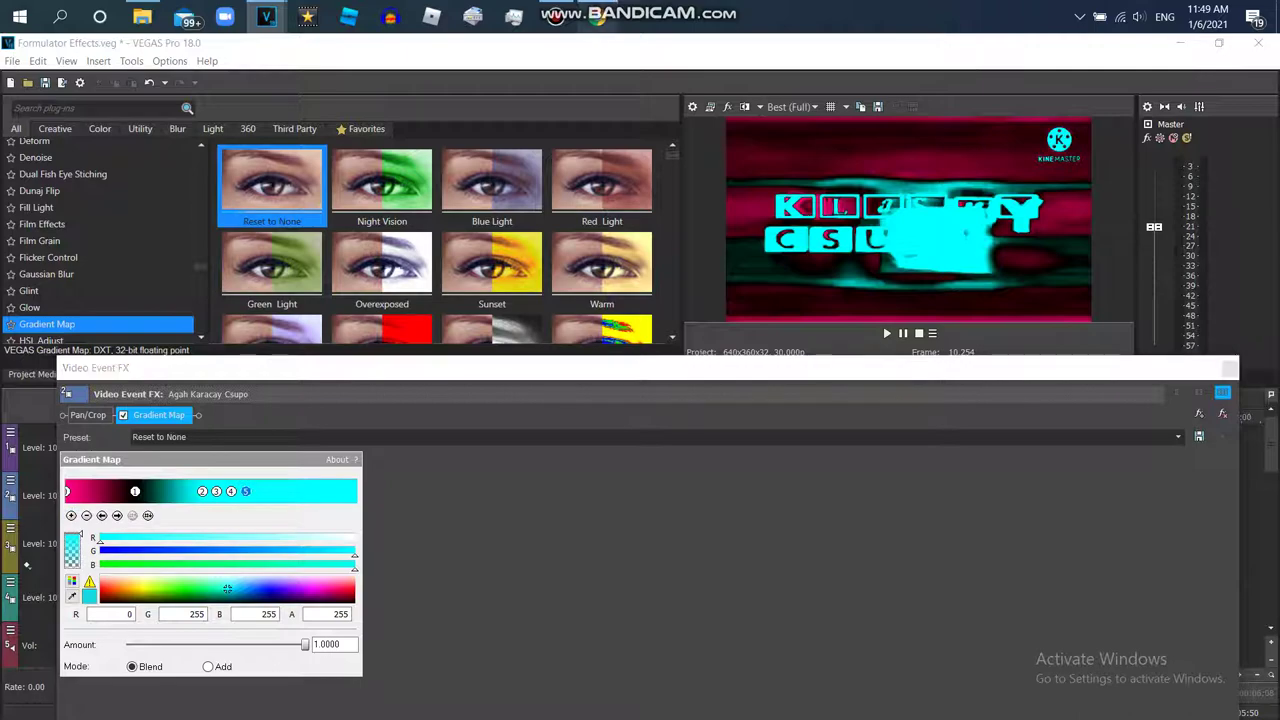
Make gradient point 3 opaque blue (0, 0, 255), rechecking the V55 recipe in Chrome and returning to the Formulator Effects project
mouse_move(266, 16)
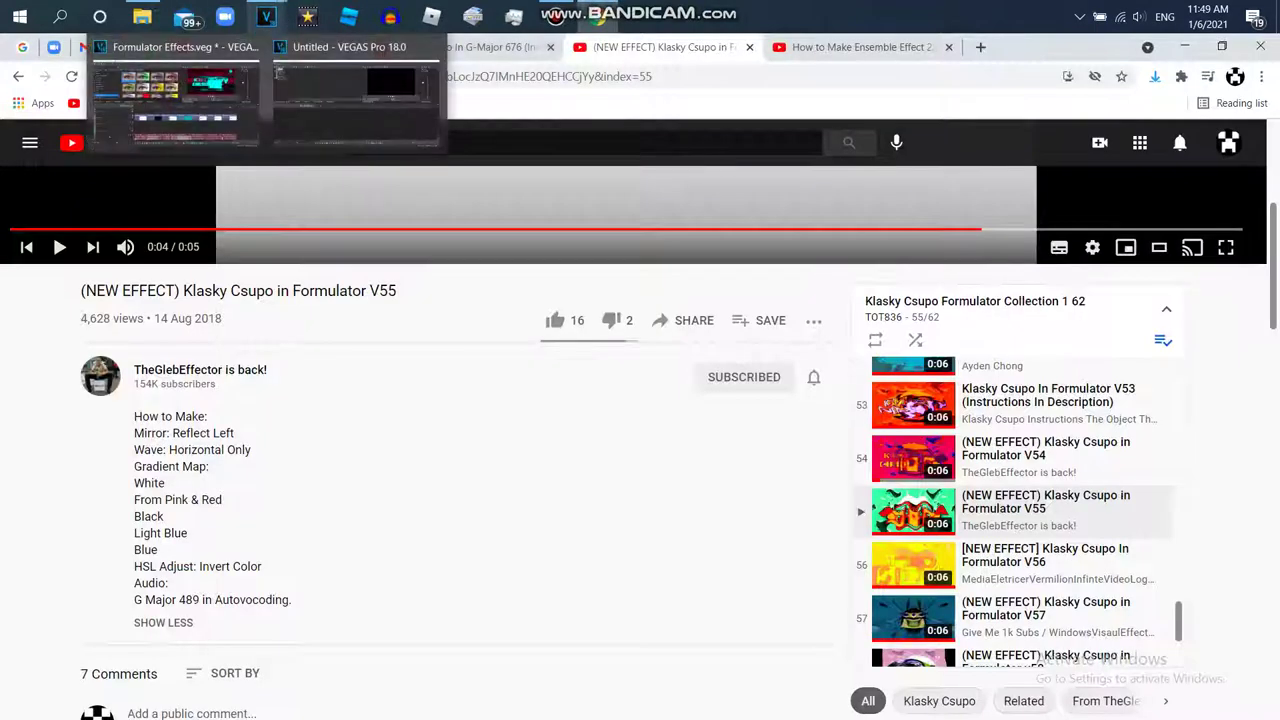
left_click(175, 70)
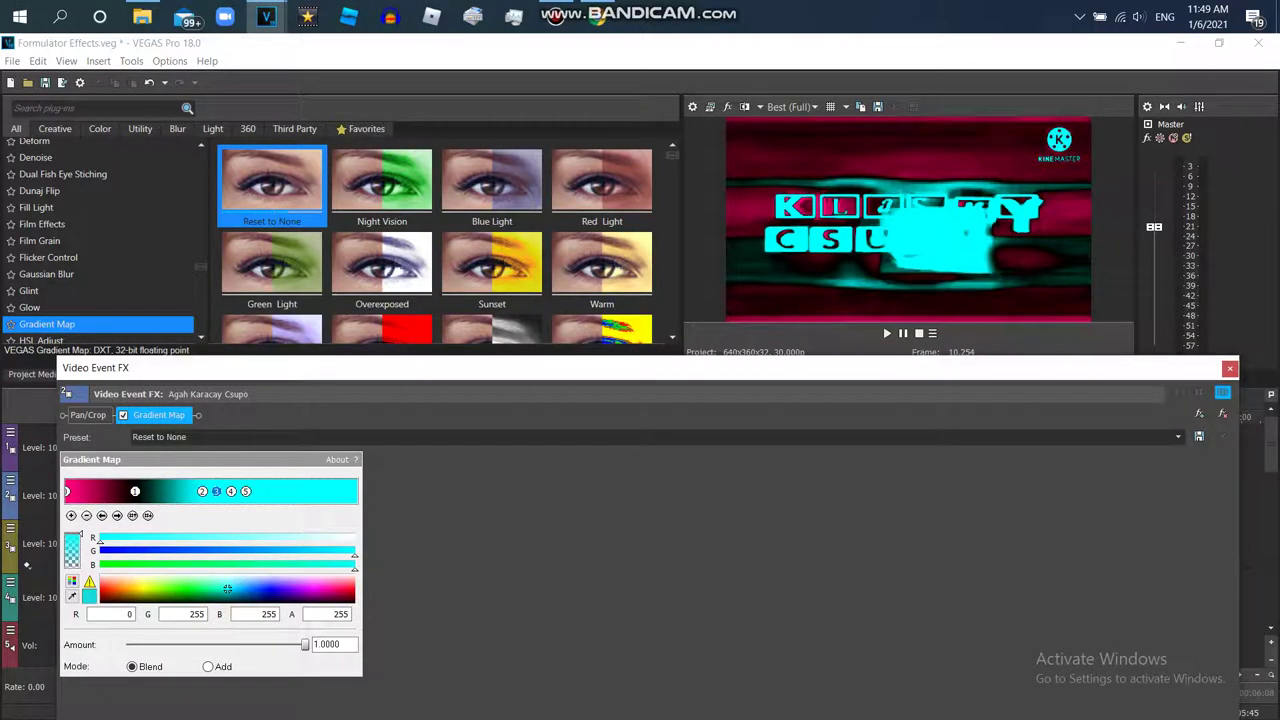
left_click(270, 590)
key("alt+Tab")
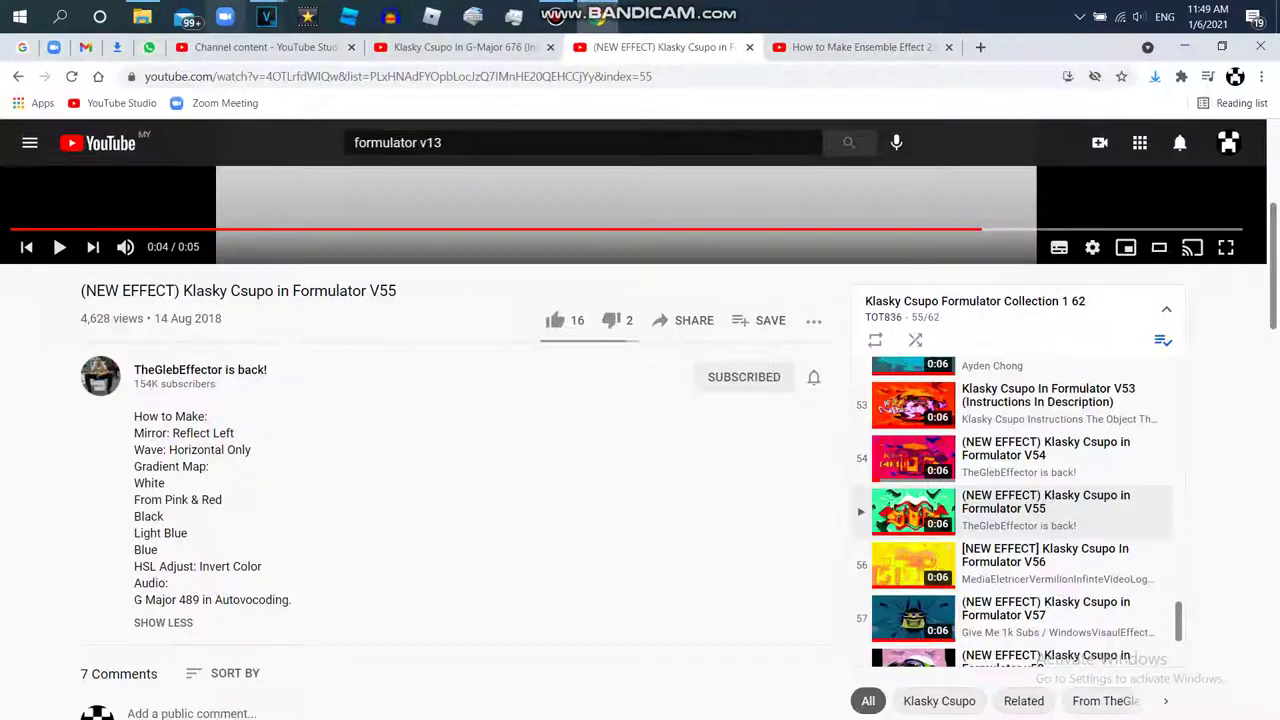
mouse_move(266, 16)
left_click(175, 70)
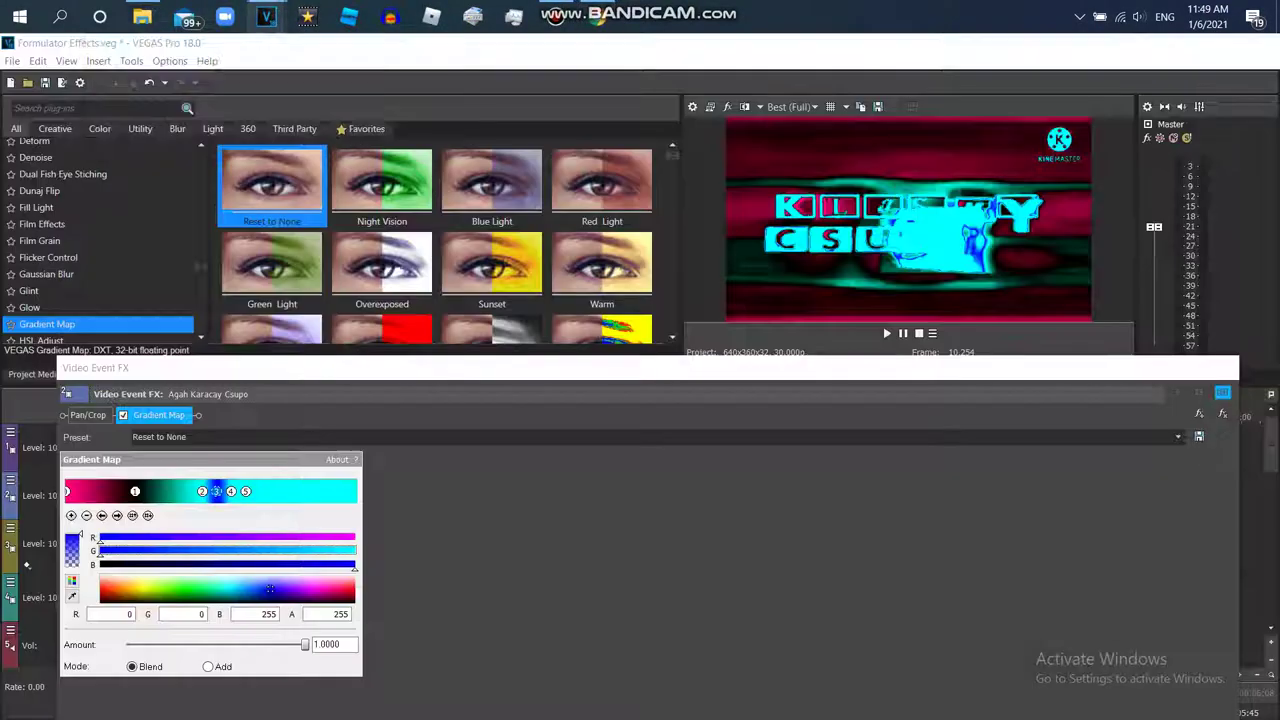
Delete gradient points 4 and 5, and space black at about one third, cyan at about two thirds and blue at the gradient's end
left_click(227, 590)
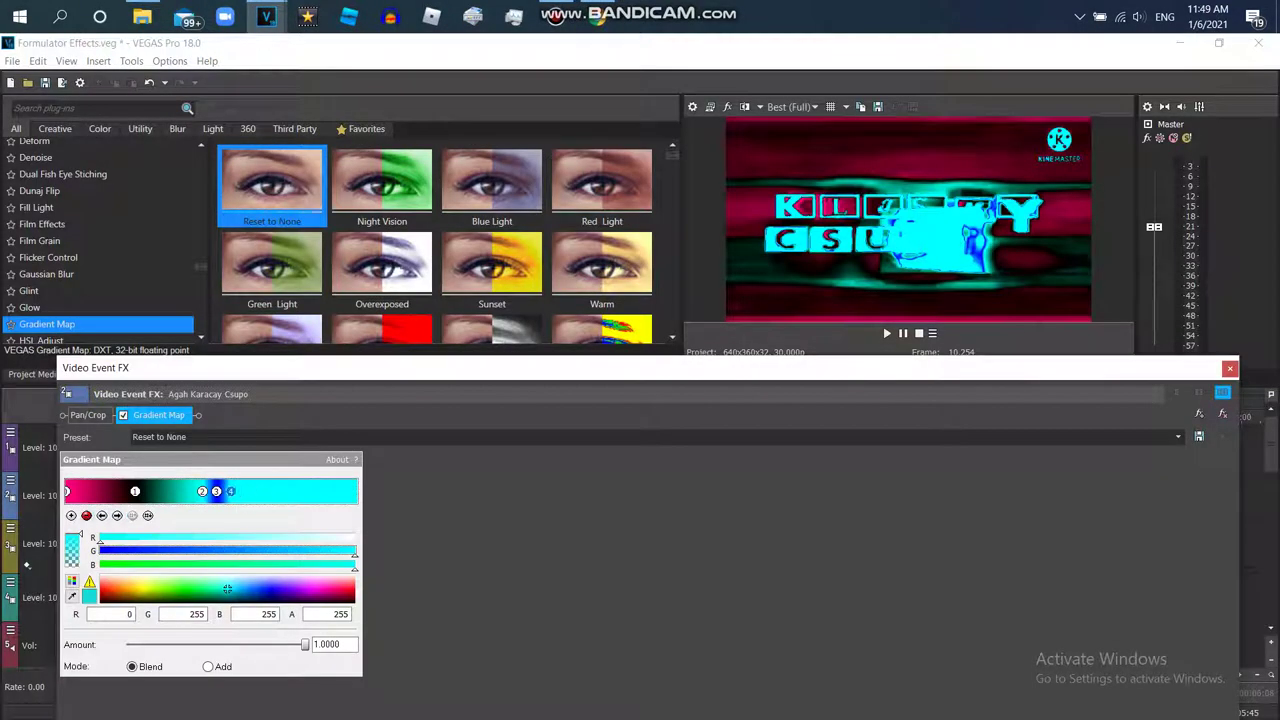
left_click(86, 515)
left_click_drag(215, 491, 355, 491)
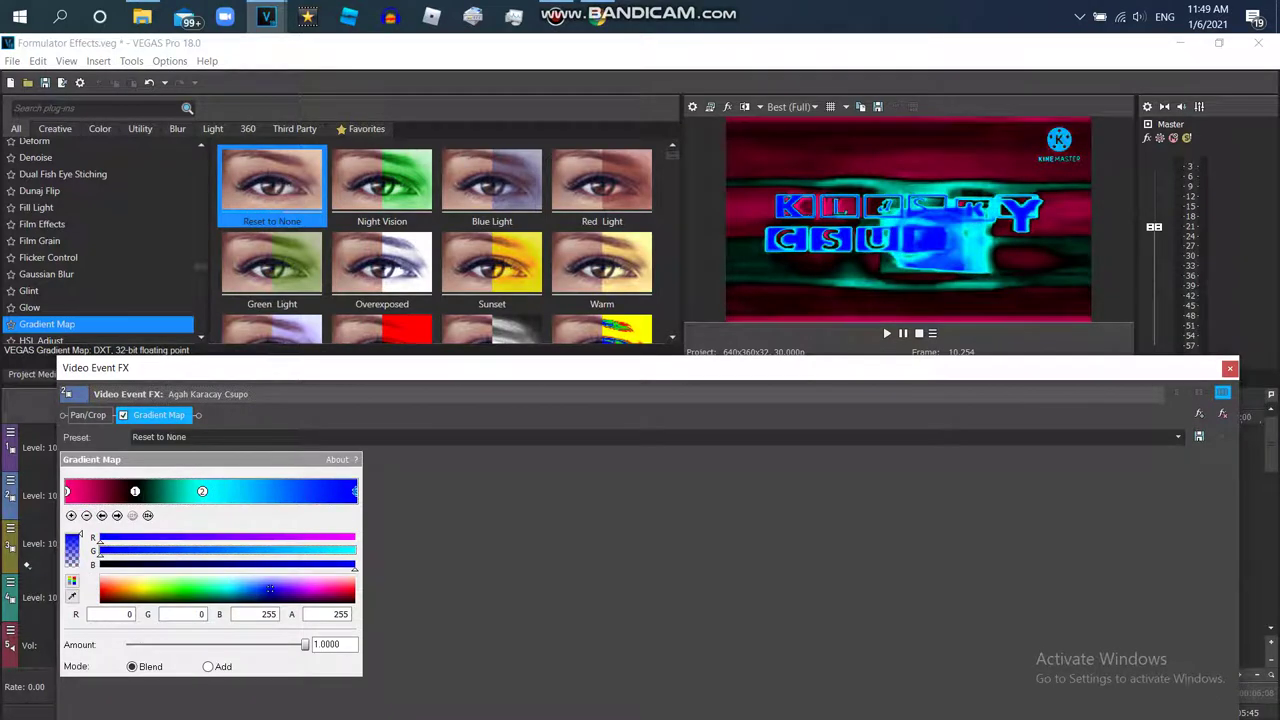
left_click(202, 491)
left_click_drag(202, 491, 266, 491)
left_click_drag(135, 491, 152, 491)
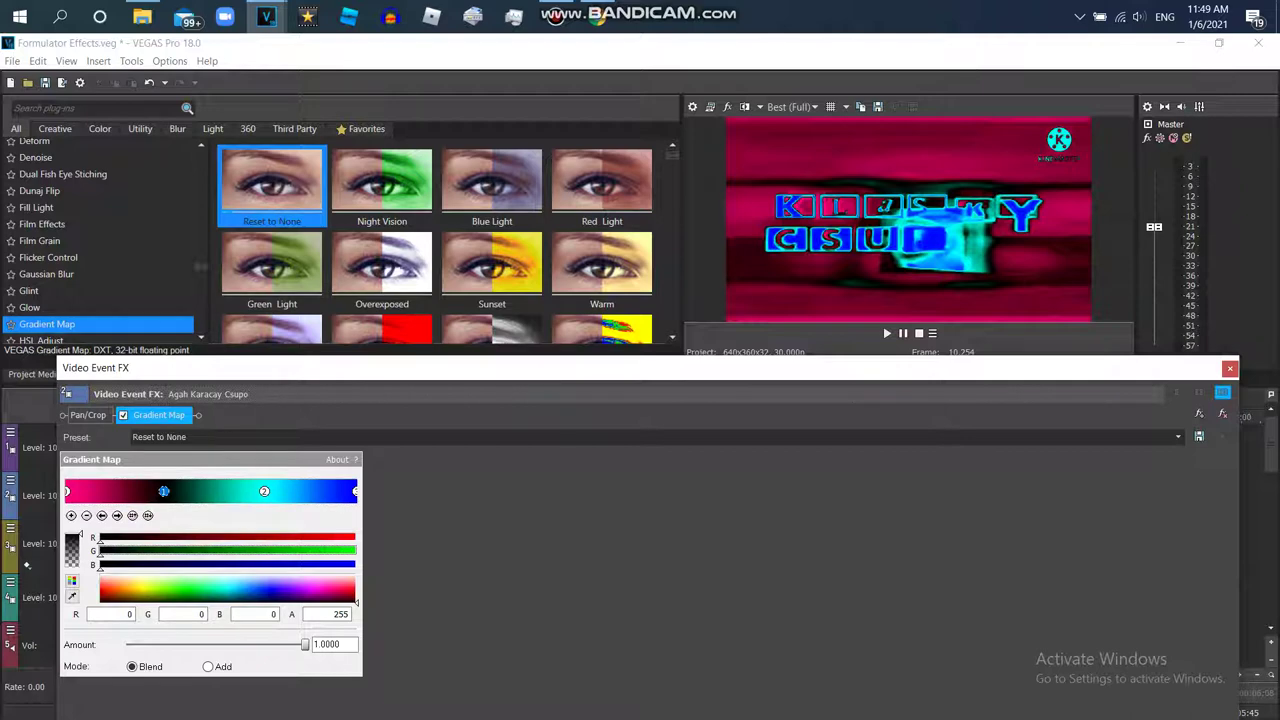
Add the HSL Adjust video effect with the Invert Color preset to the last video clip
scroll(100, 240, "down", 4)
left_click(41, 149)
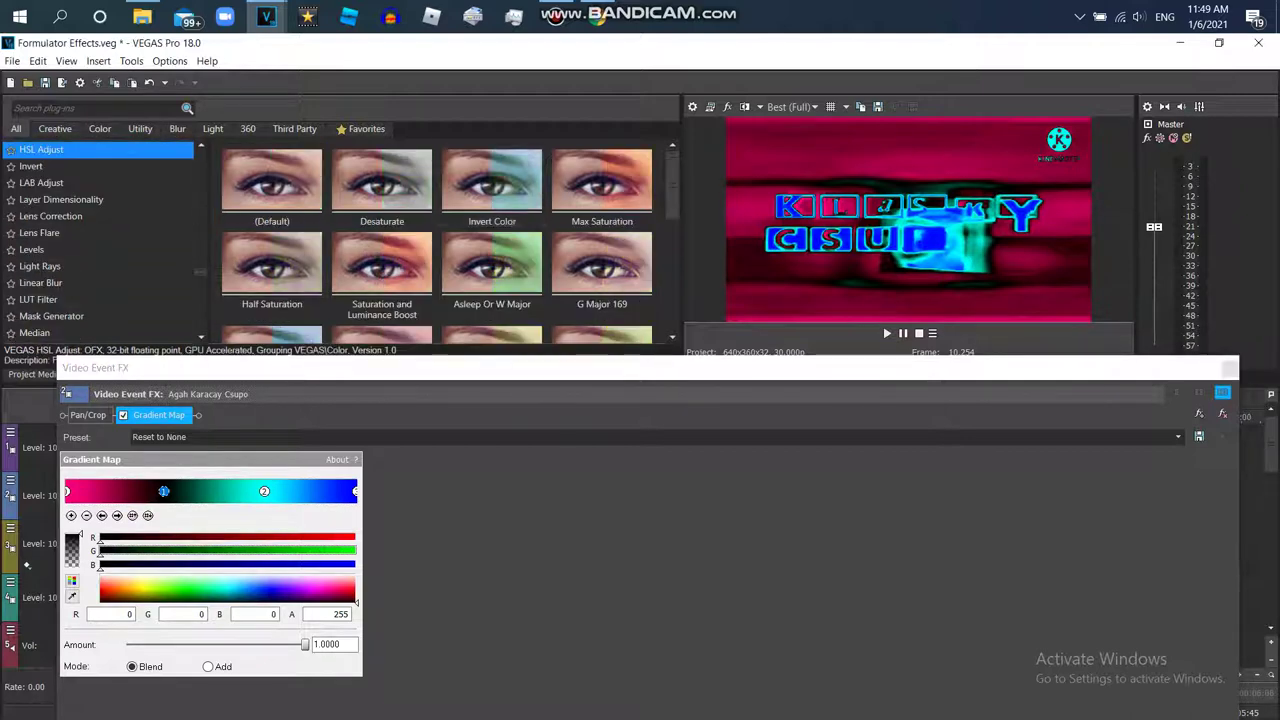
double_click(491, 180)
left_click_drag(70, 366, 76, 490)
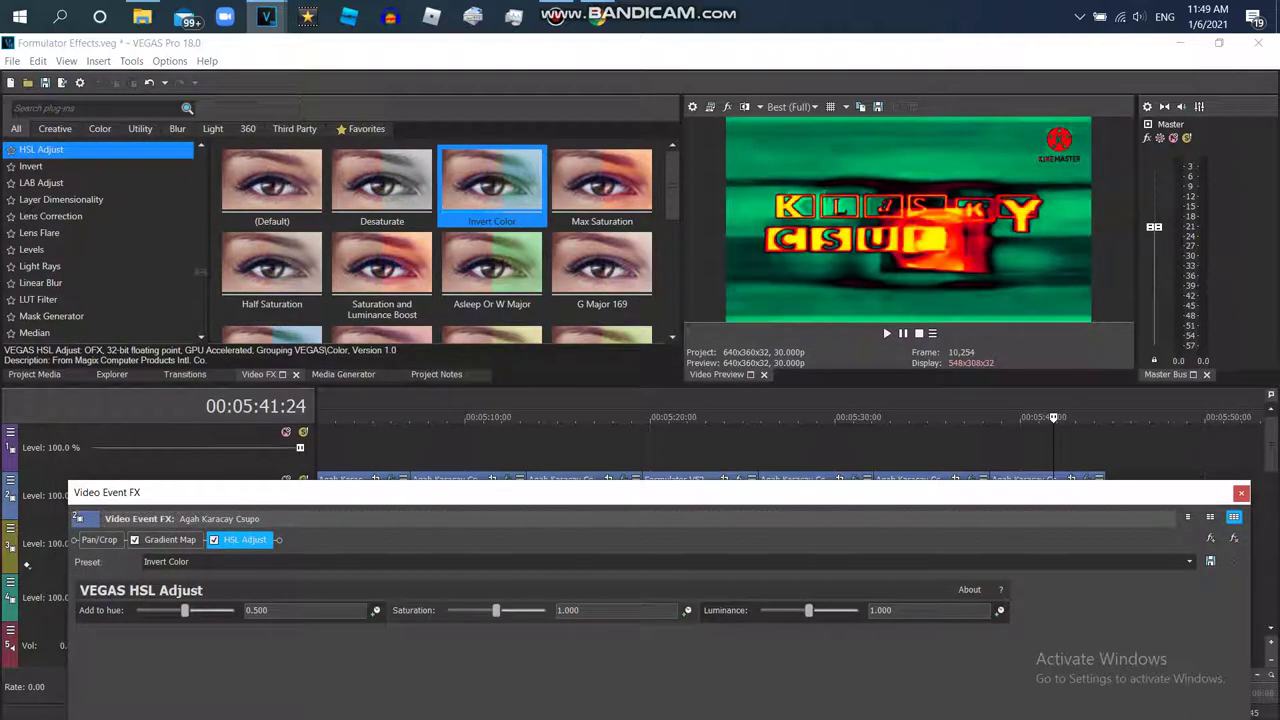
Add the Mirror video effect with the Reflect Right preset to the last video clip
left_click(883, 326)
key("j")
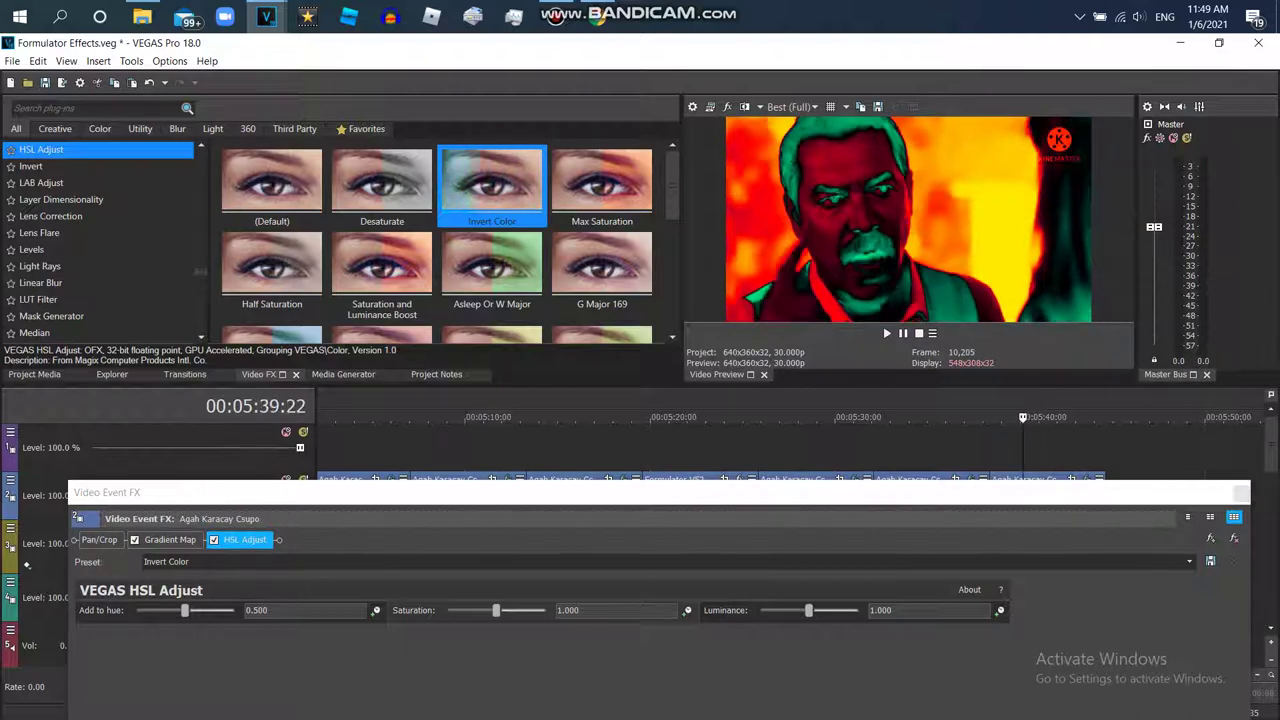
key("Down")
key("Down")
key("Down")
key("Down")
key("Down")
key("Down")
key("Down")
key("Down")
key("Down")
key("Down")
key("Down")
key("Down")
key("Down")
key("Down")
key("Down")
key("Down")
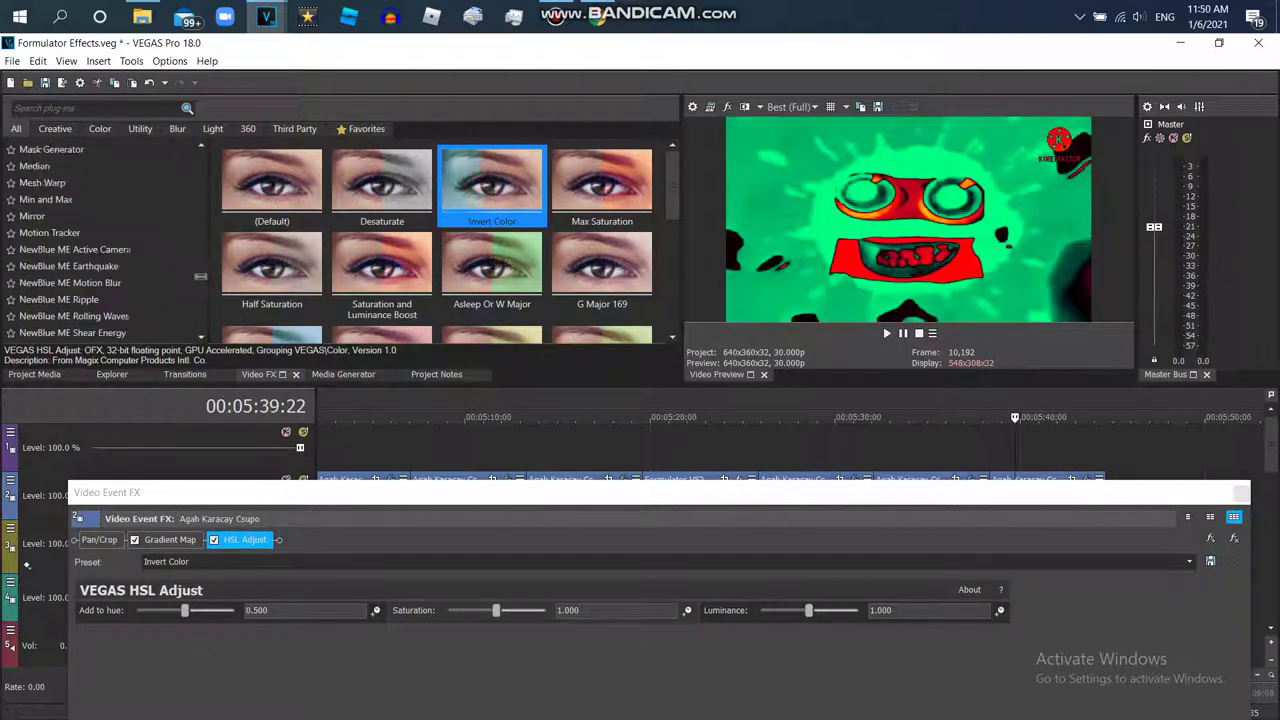
key("Up")
key("Up")
key("Up")
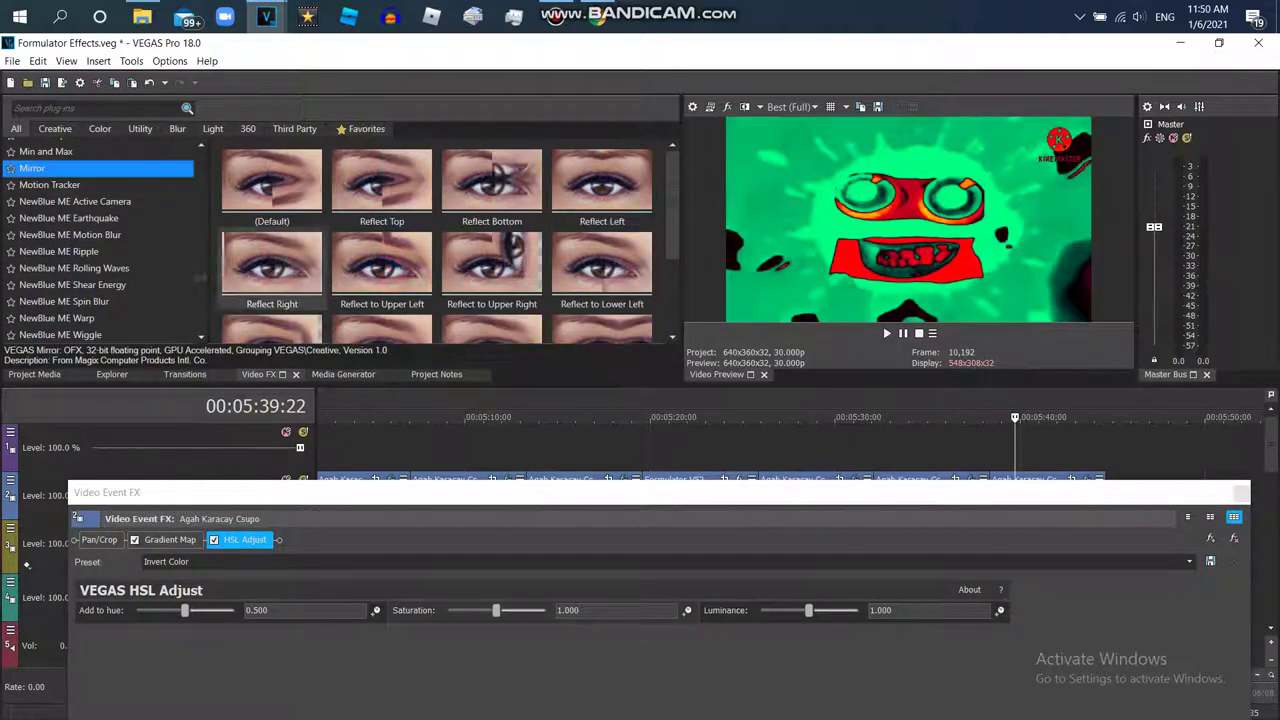
key("Return")
Add the Wave video effect with the Horizontal Only preset to the last video clip and close the event effects window
key("w")
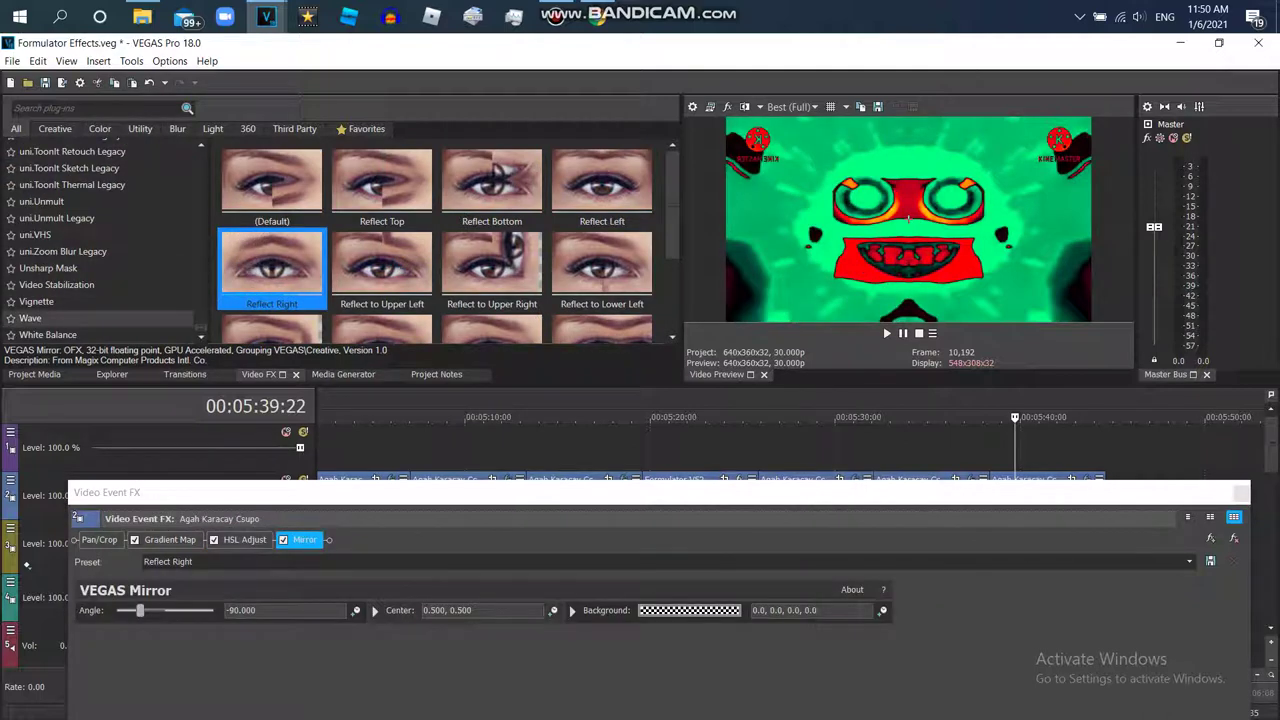
key("Down")
key("Right")
key("Return")
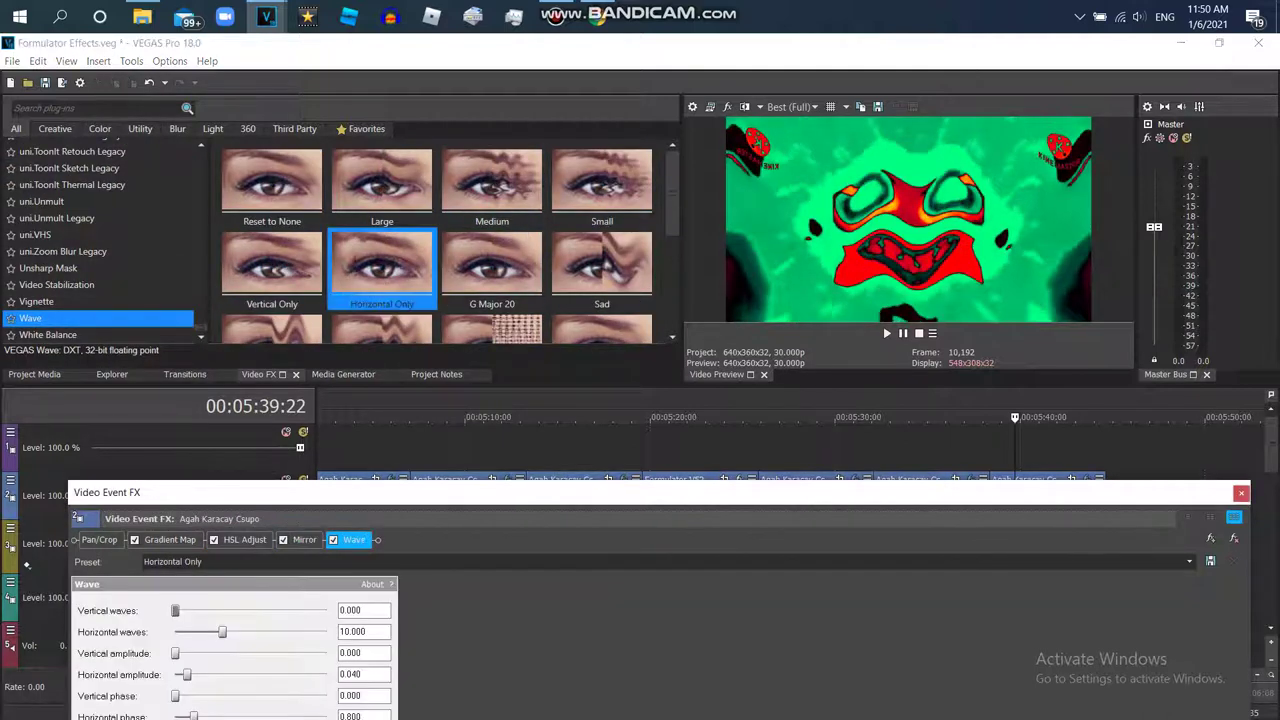
key("Escape")
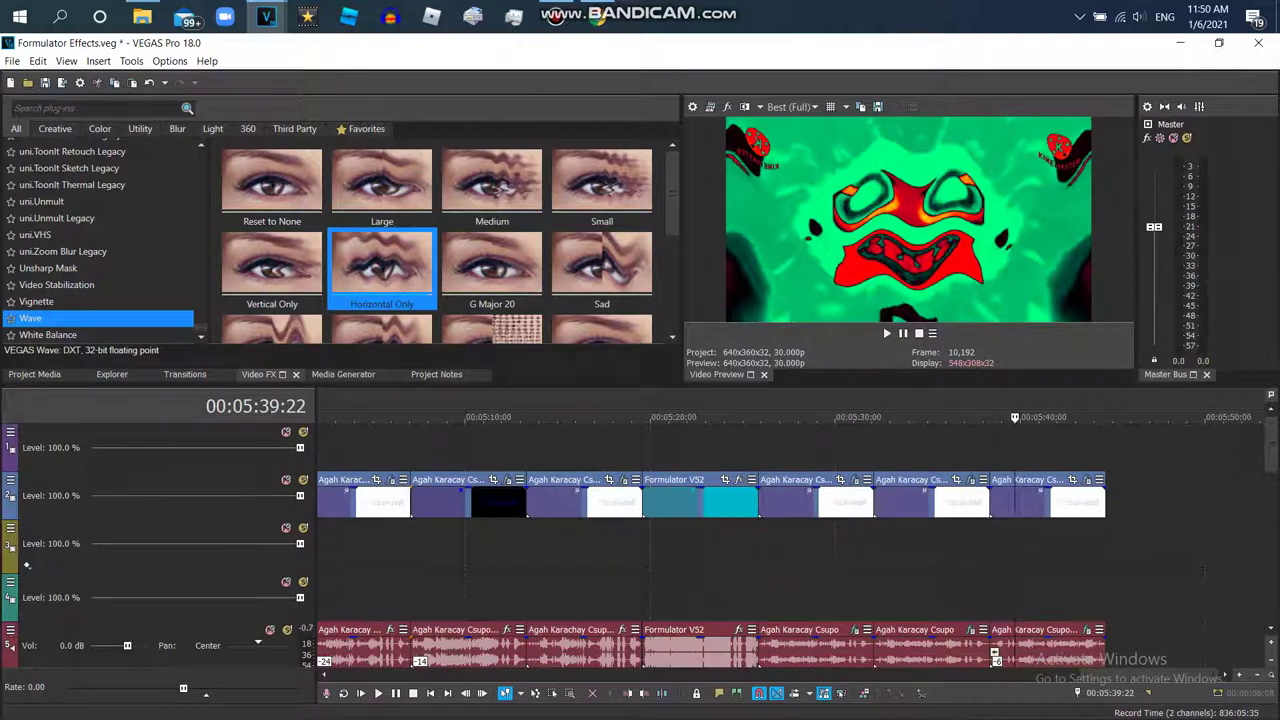
Play the last clip from its start to check the V55 effect, and save the project
left_click(995, 656)
key("space")
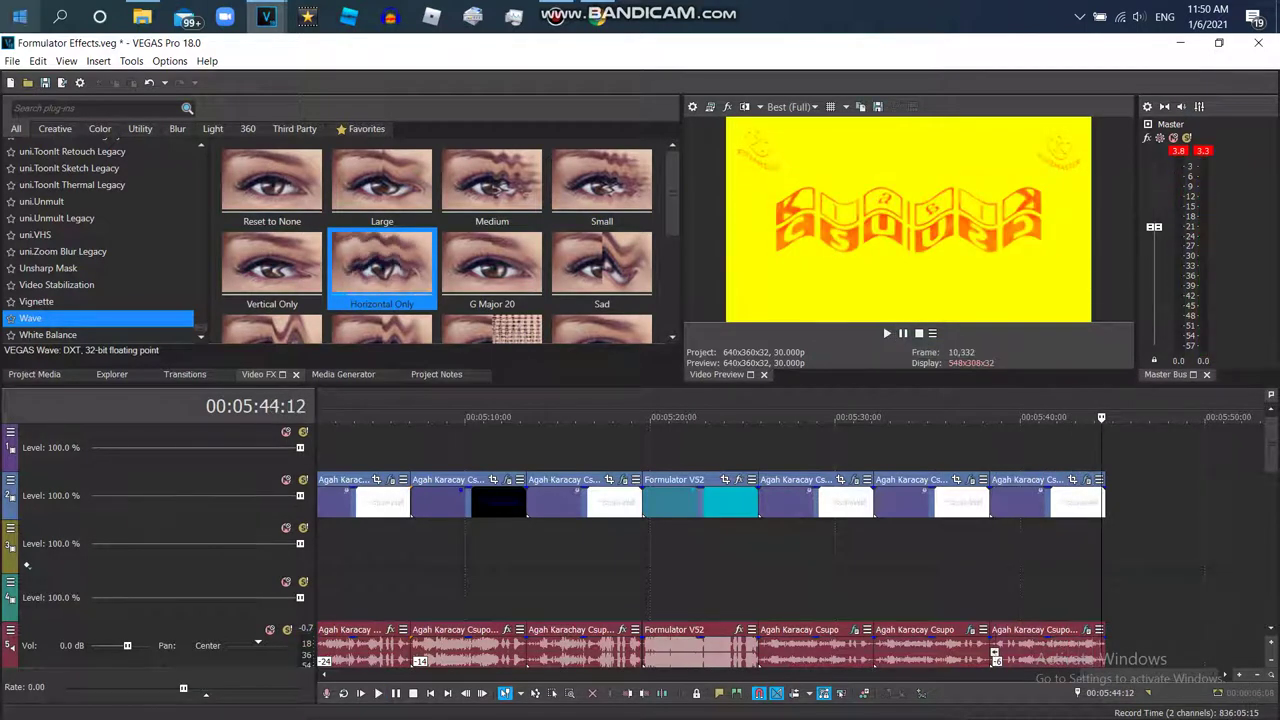
key("alt+f")
key("Escape")
Switch to Chrome, open the playlist's Formulator V56 video, and search YouTube for "formulator v56" in the next tab
key("alt+Tab")
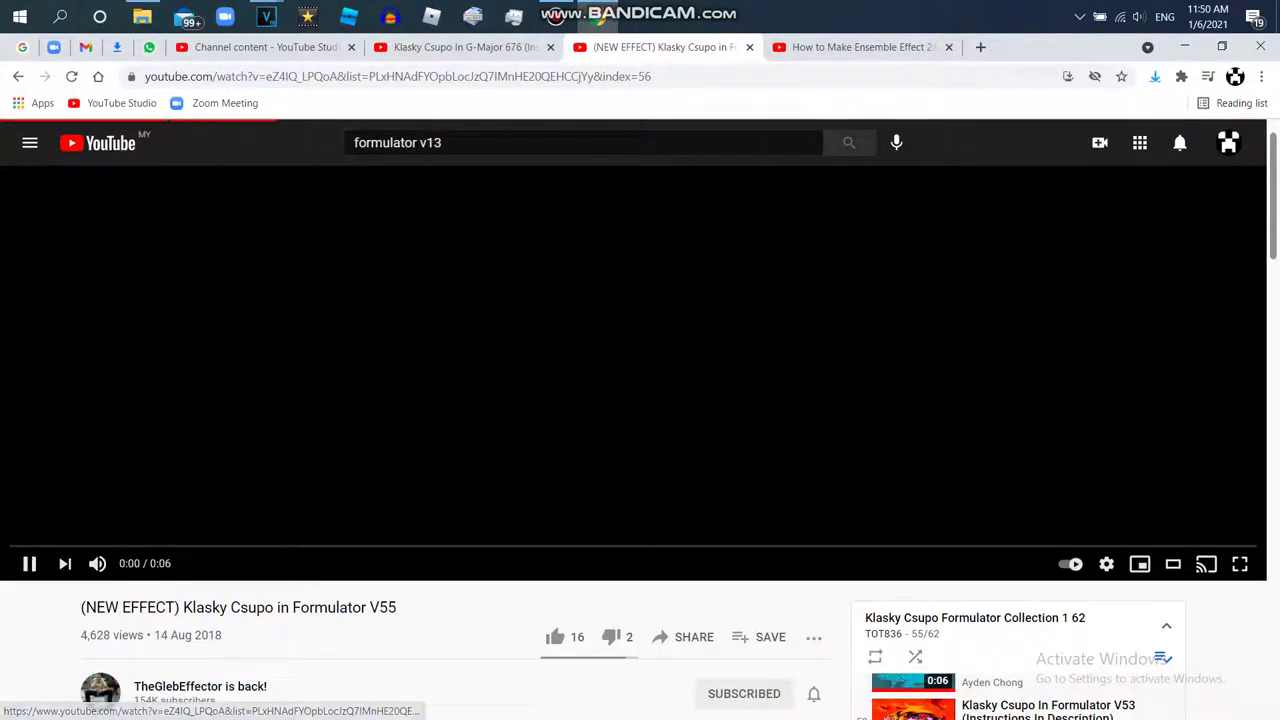
key("space")
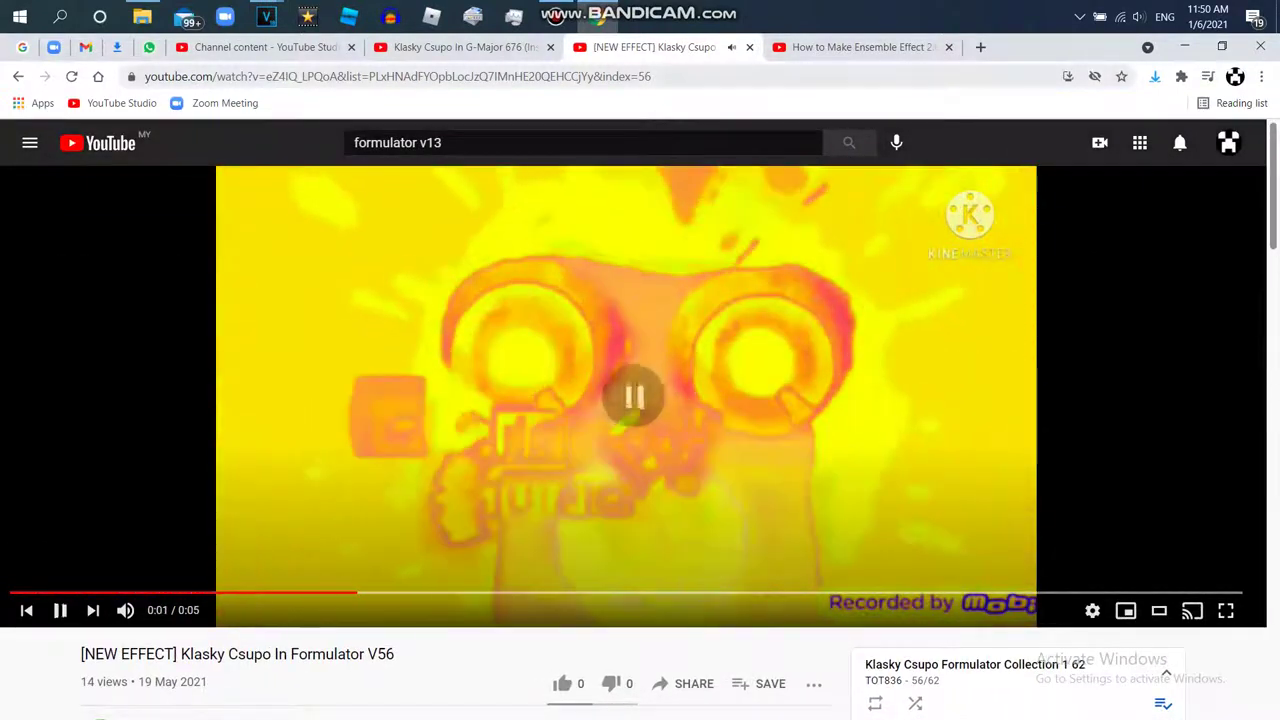
key("ctrl+Tab")
key("ctrl+a")
type("form")
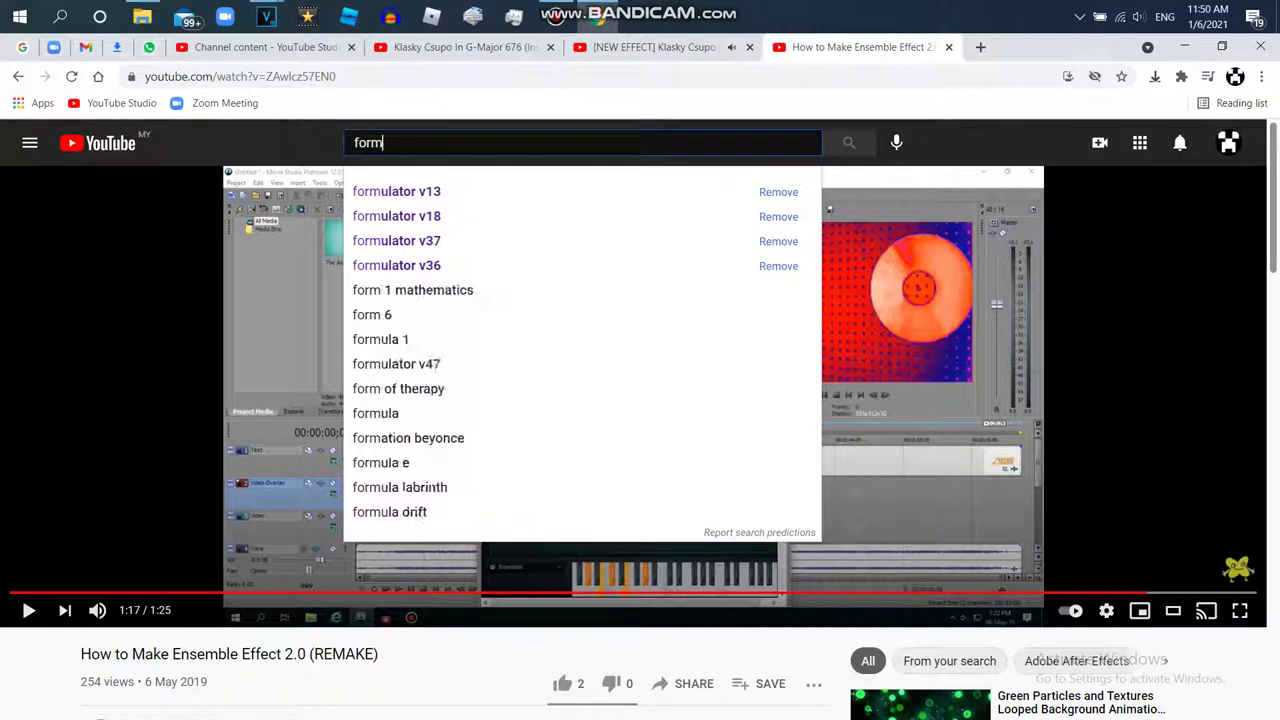
type("ulator v56")
key("Return")
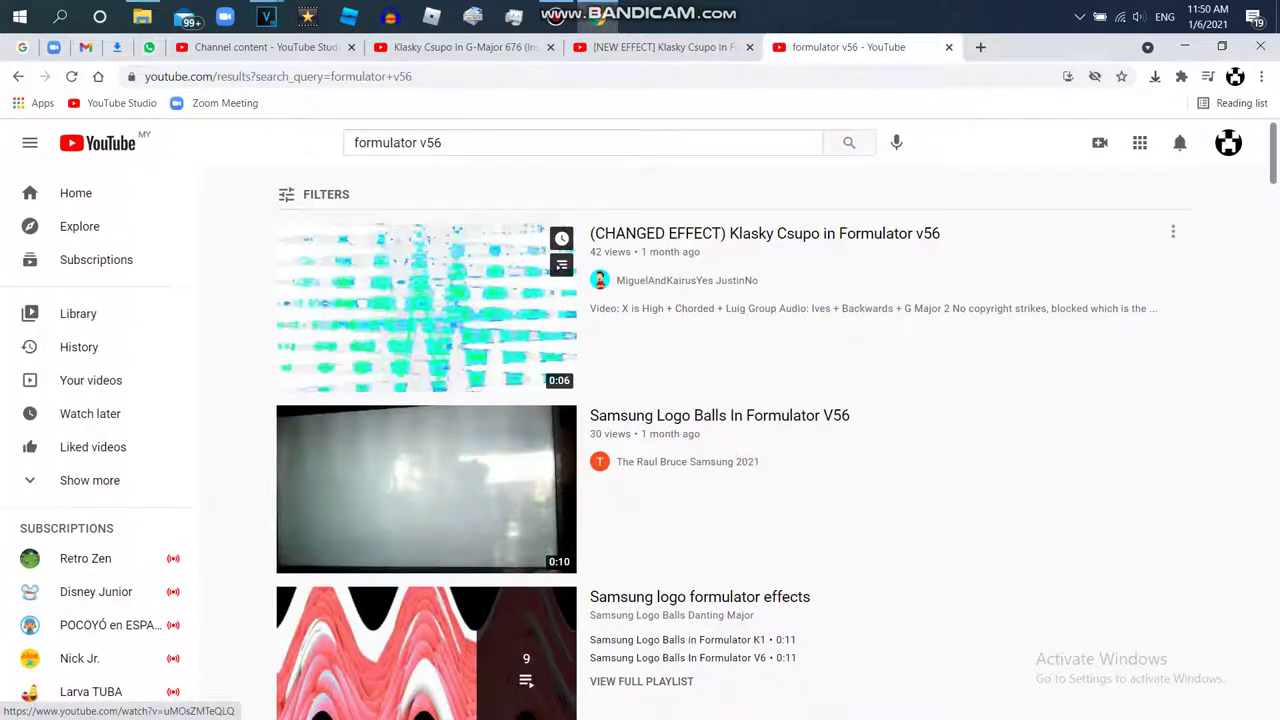
Read the recipe under the "(CHANGED EFFECT) Klasky Csupo in Formulator v56" video, and return to the Formulator Effects project in VEGAS Pro
left_click(1180, 370)
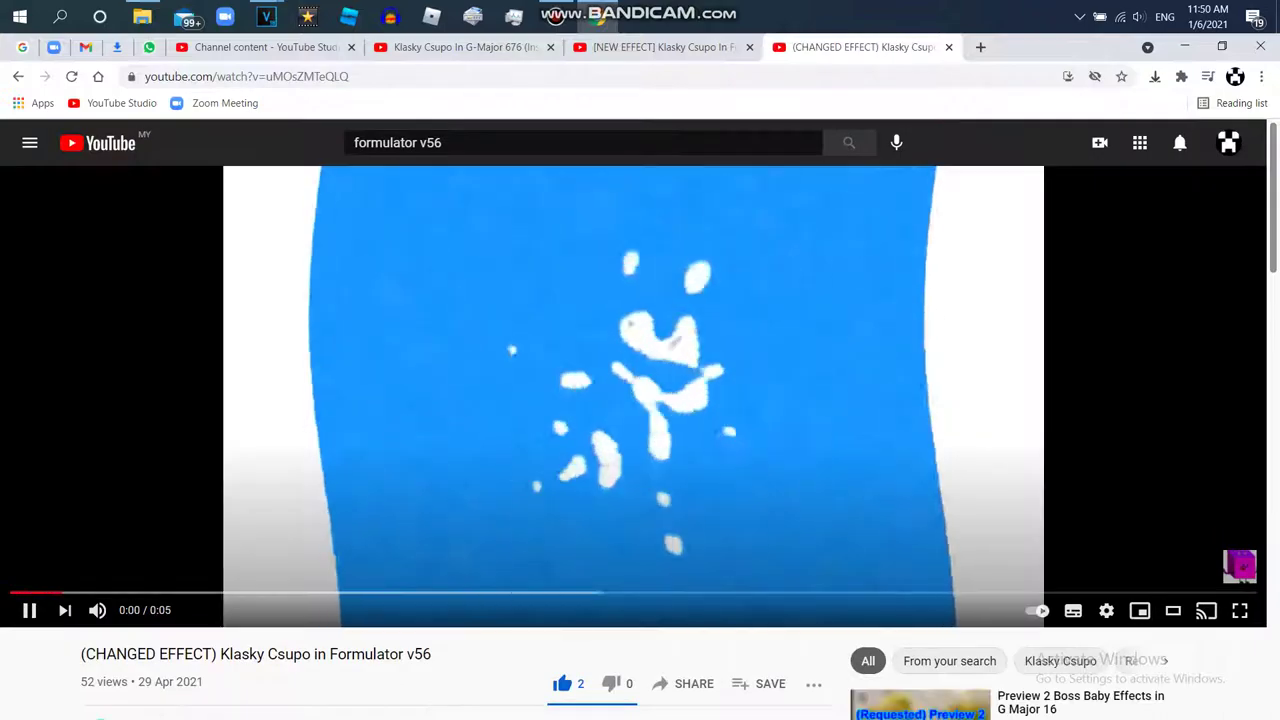
scroll(640, 400, "down", 3)
scroll(640, 400, "up", 2)
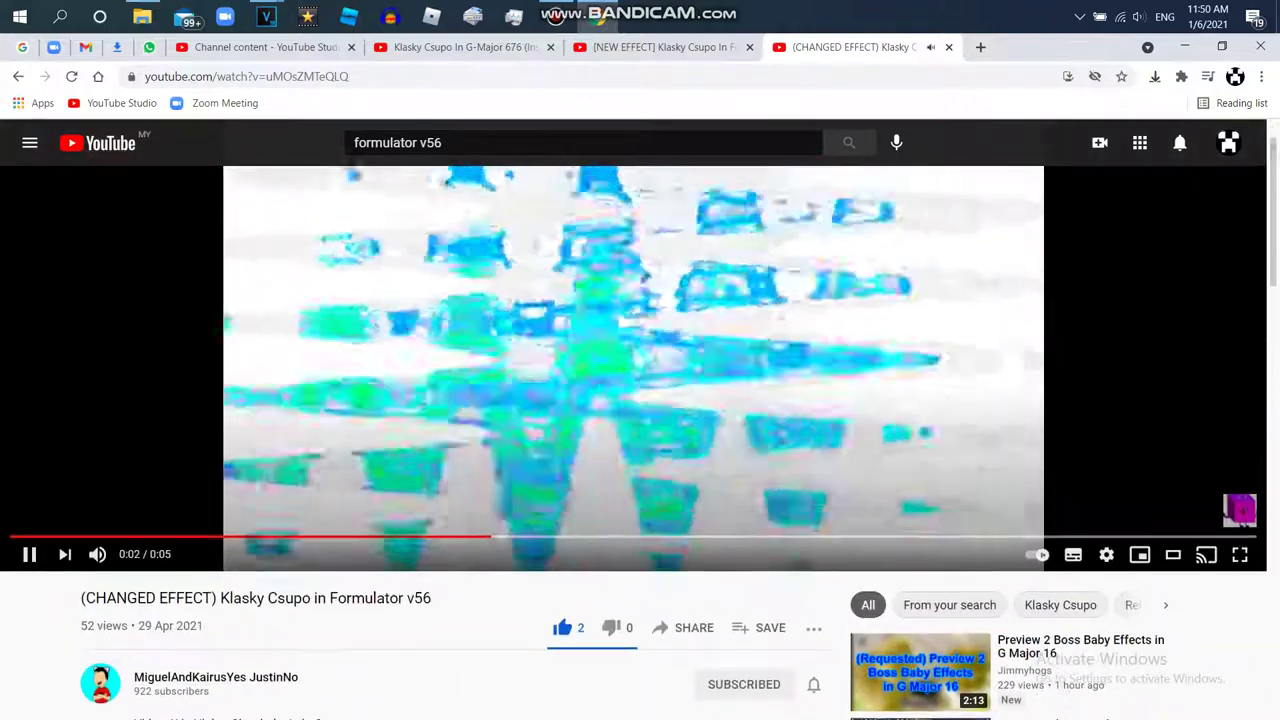
scroll(640, 400, "down", 3)
scroll(640, 400, "up", 2)
left_click(640, 400)
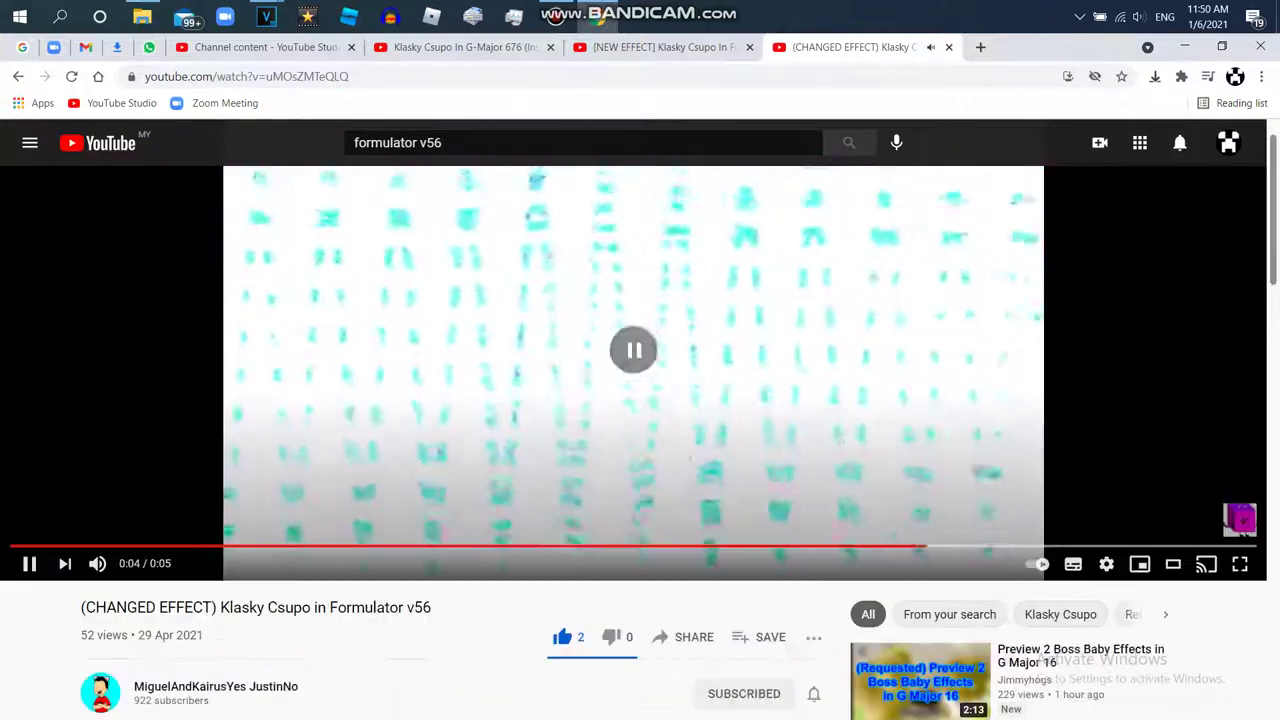
scroll(640, 400, "down", 3)
mouse_move(265, 17)
left_click(170, 90)
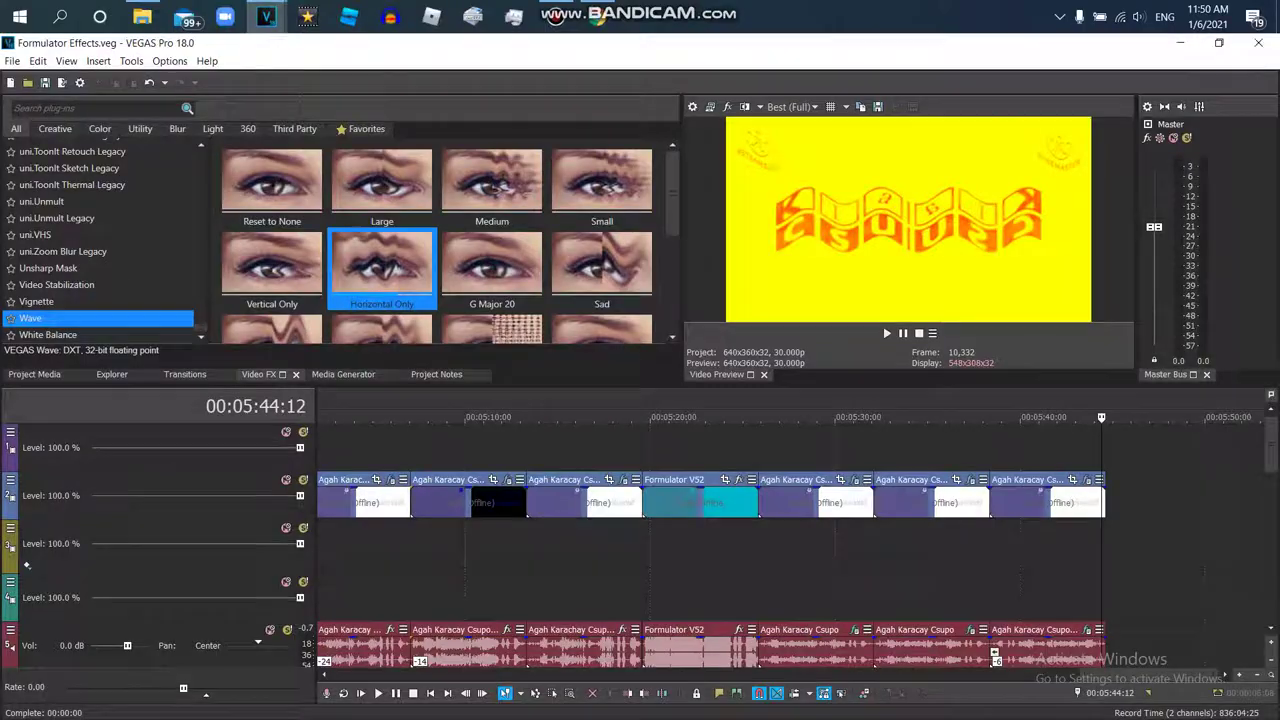
Show the project media, and copy the mirrored video clip at about 00:04:51 on the timeline together with its audio event
left_click(60, 374)
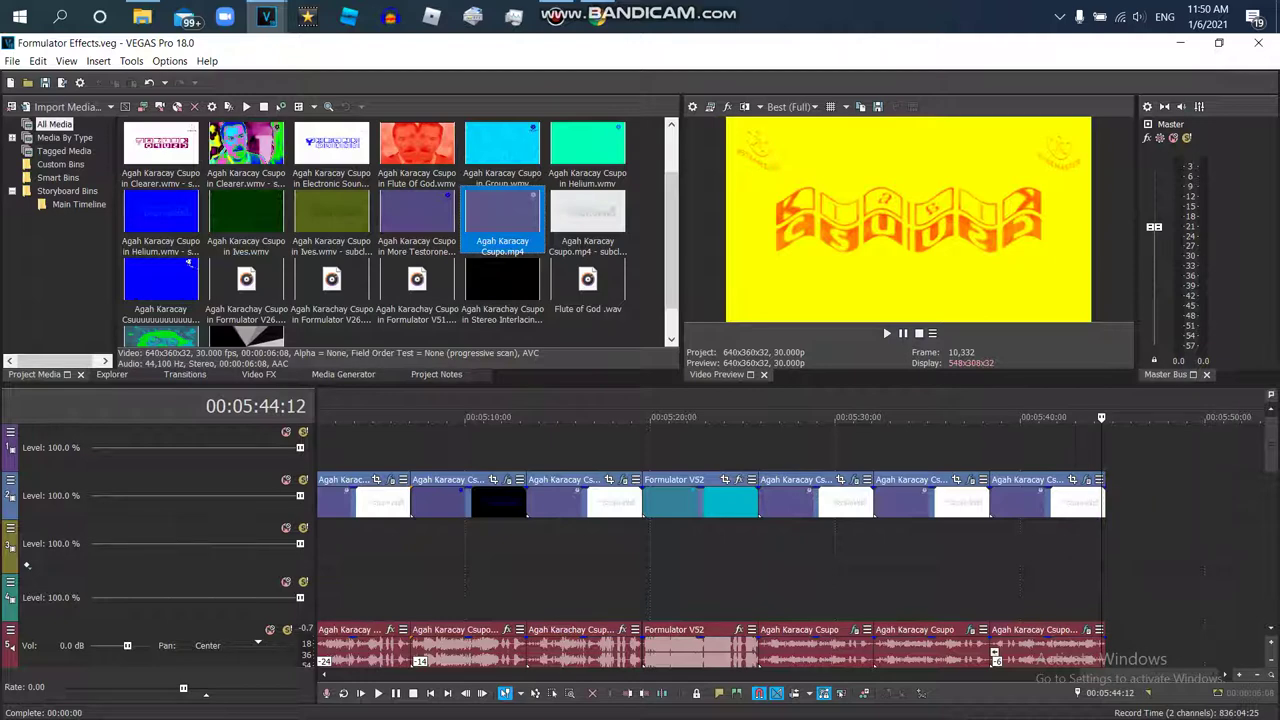
scroll(995, 656, "left", 10)
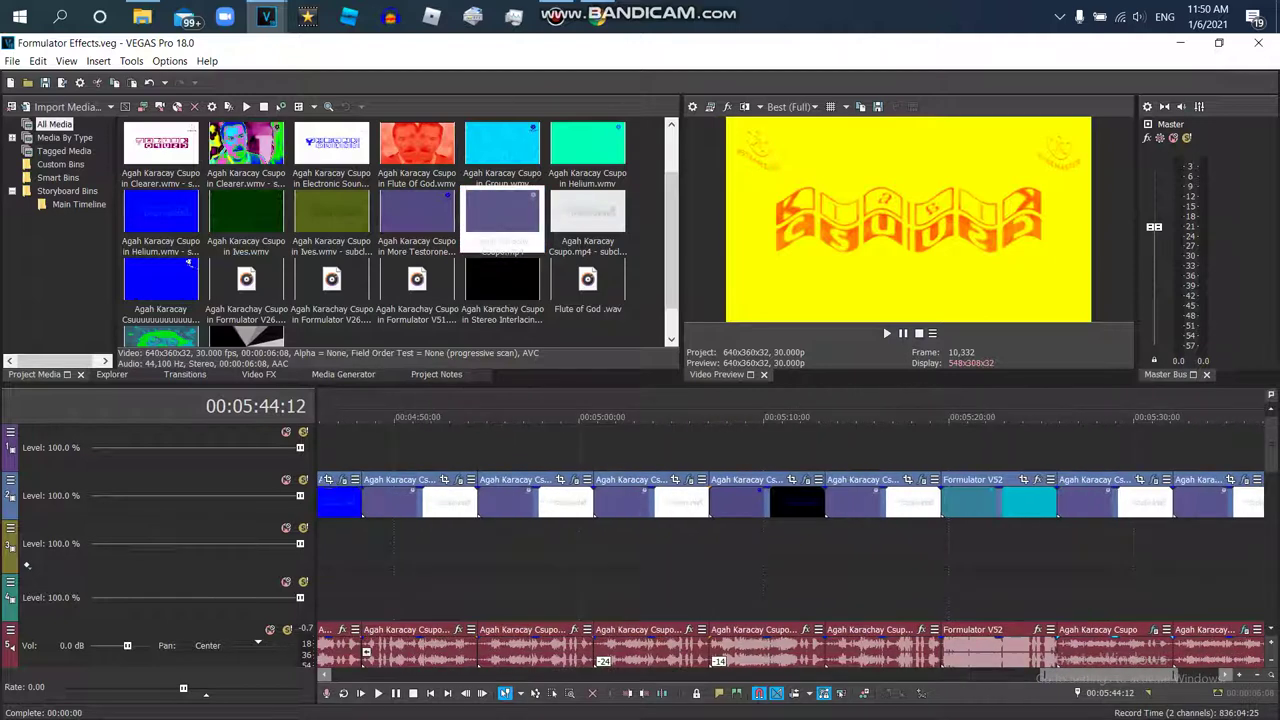
left_click(676, 418)
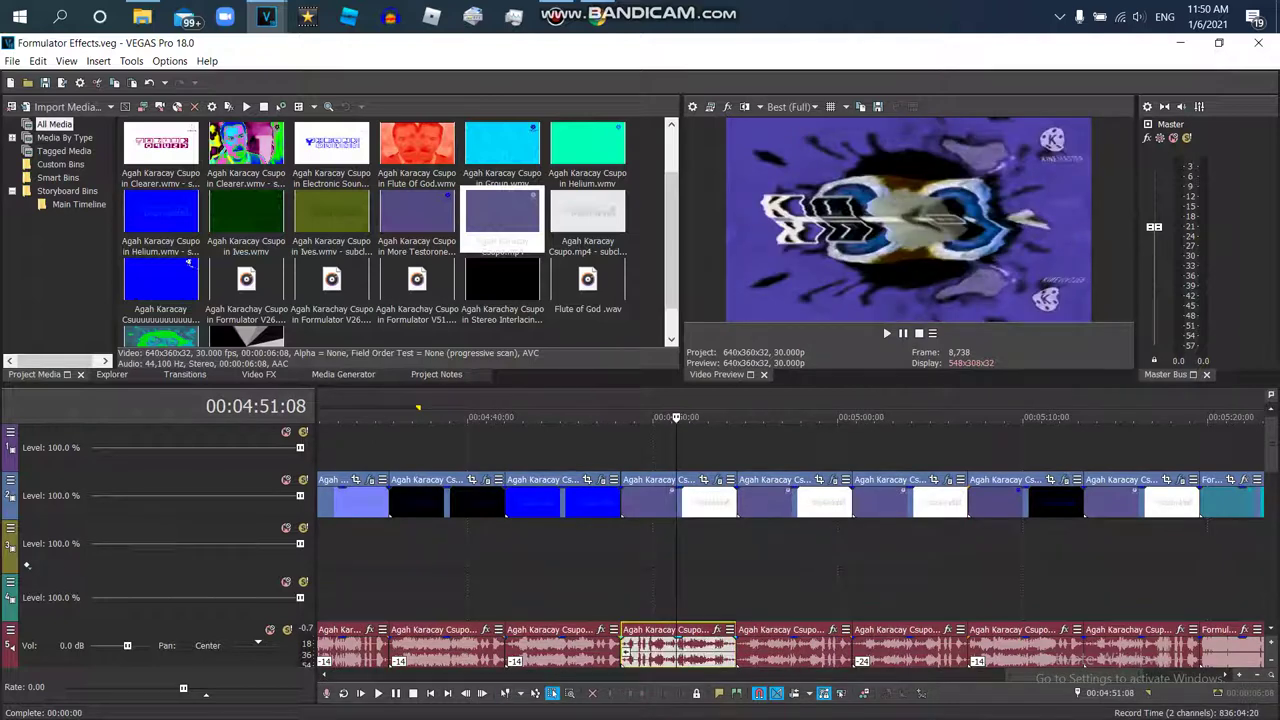
right_click(640, 498)
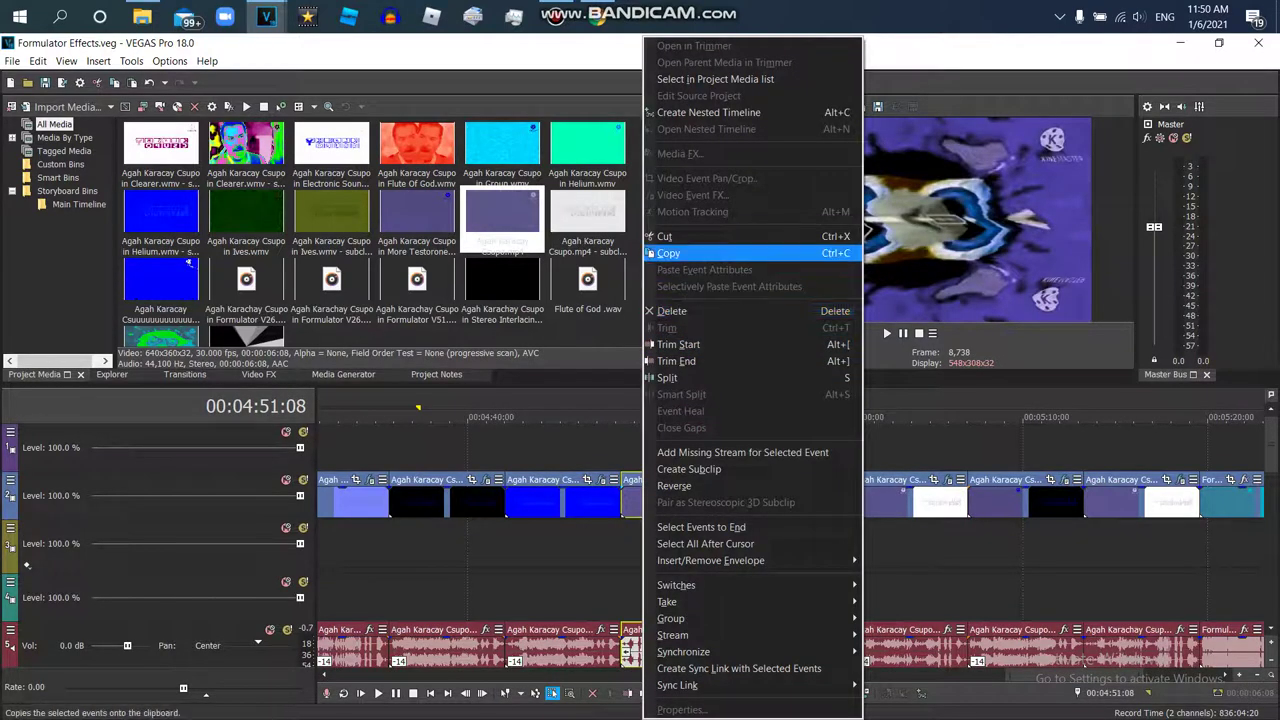
left_click(670, 251)
Paste the copied video and audio events directly after the last clip on the timeline
scroll(883, 326, "right", 15)
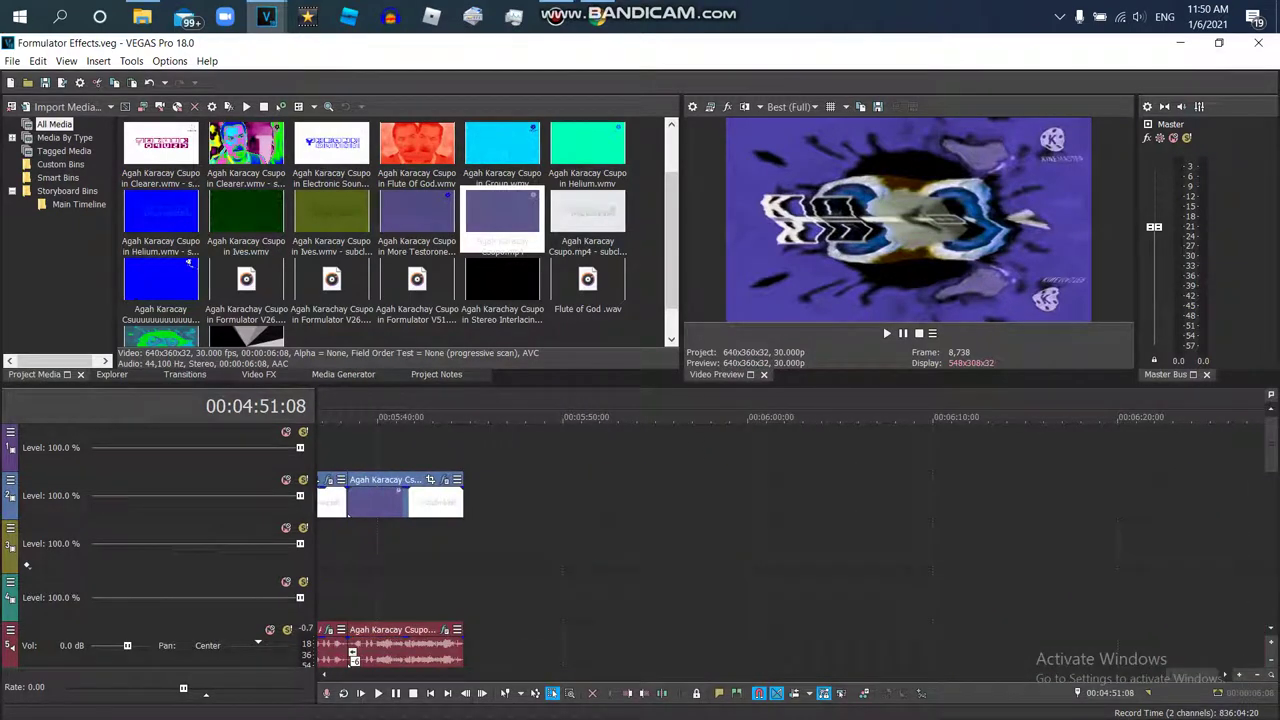
left_click(476, 500)
right_click(508, 500)
left_click(532, 161)
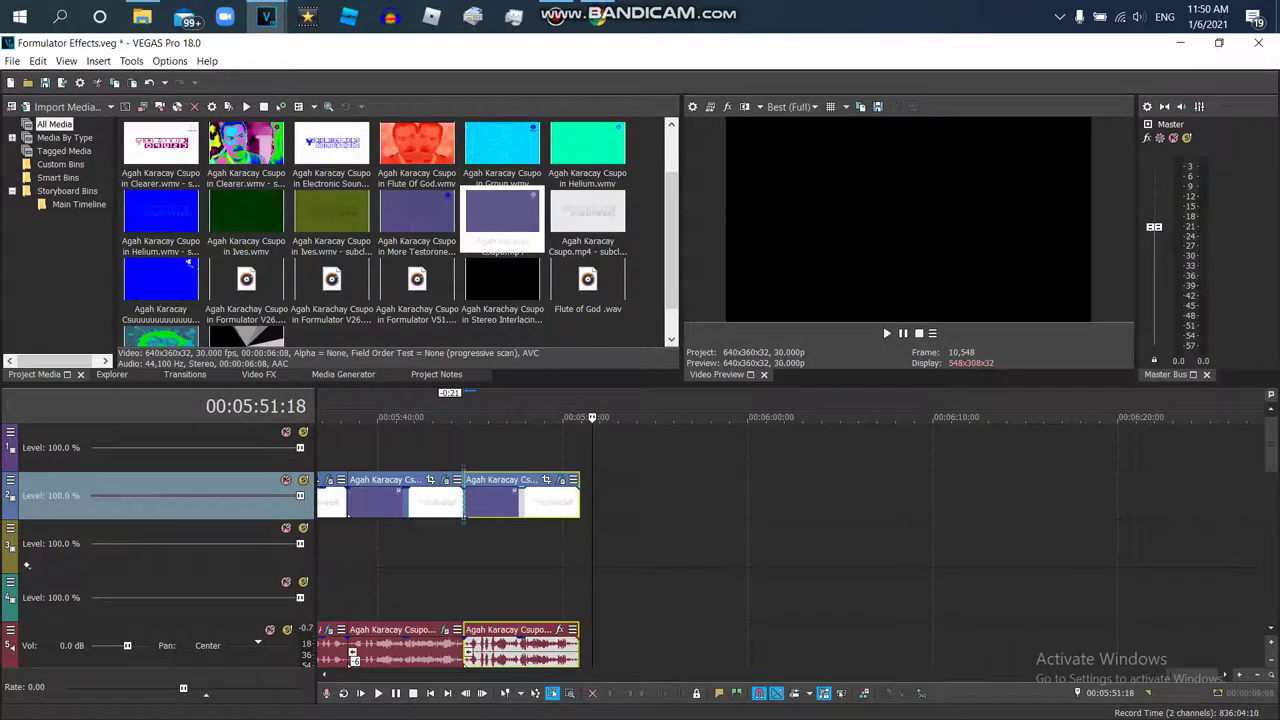
Copy the pasted clip's audio event from track 5 and place the duplicate directly beneath it on track 6
left_click(150, 660)
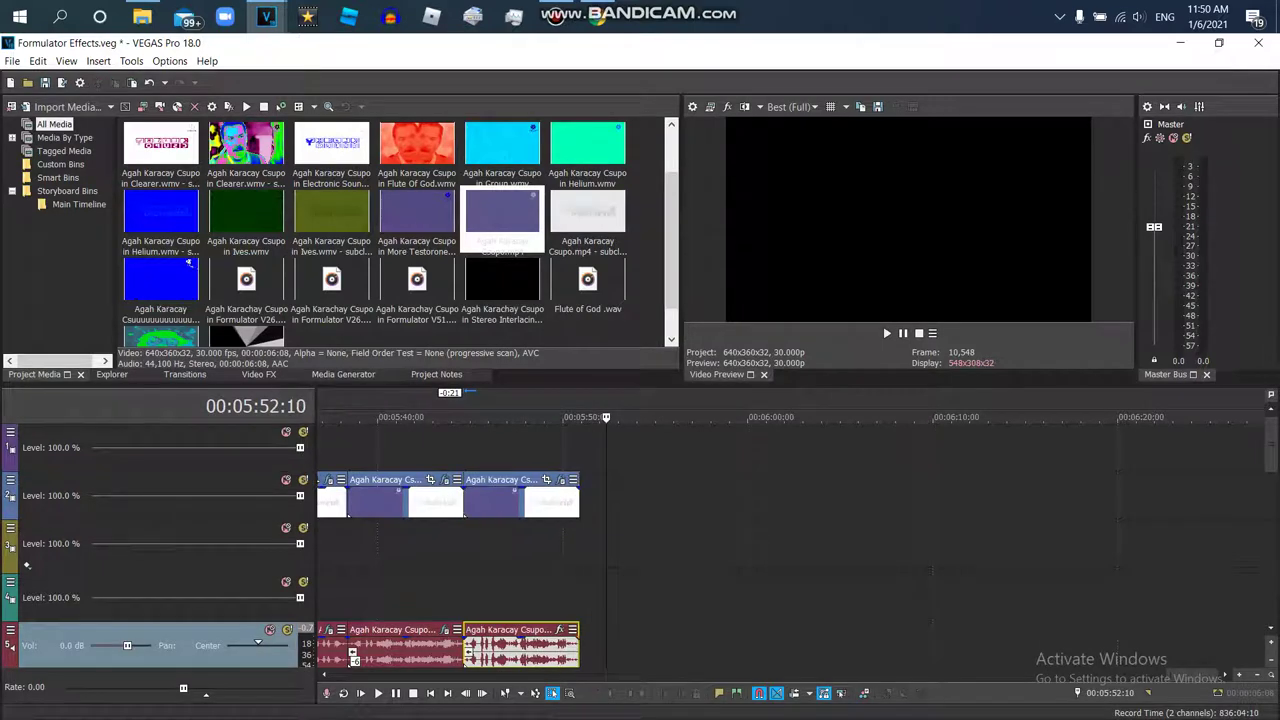
right_click(548, 650)
left_click(600, 288)
scroll(640, 550, "down", 3)
left_click(475, 545)
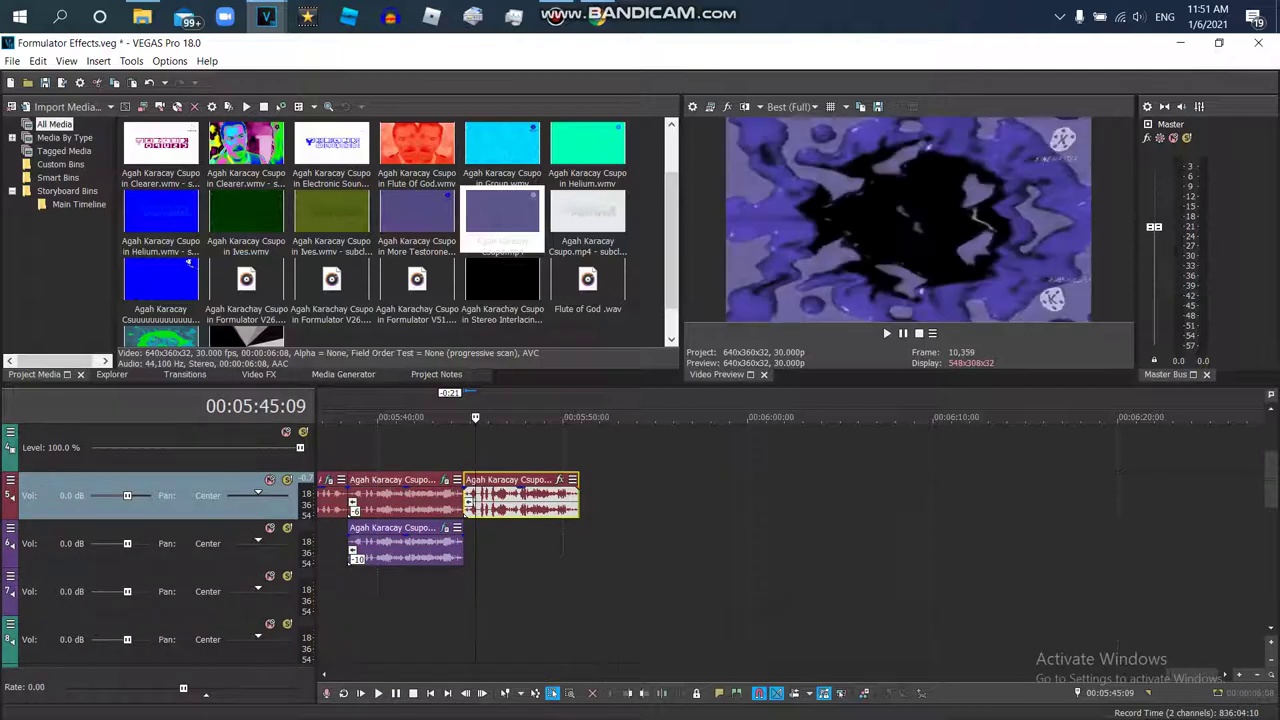
right_click(531, 543)
left_click(556, 220)
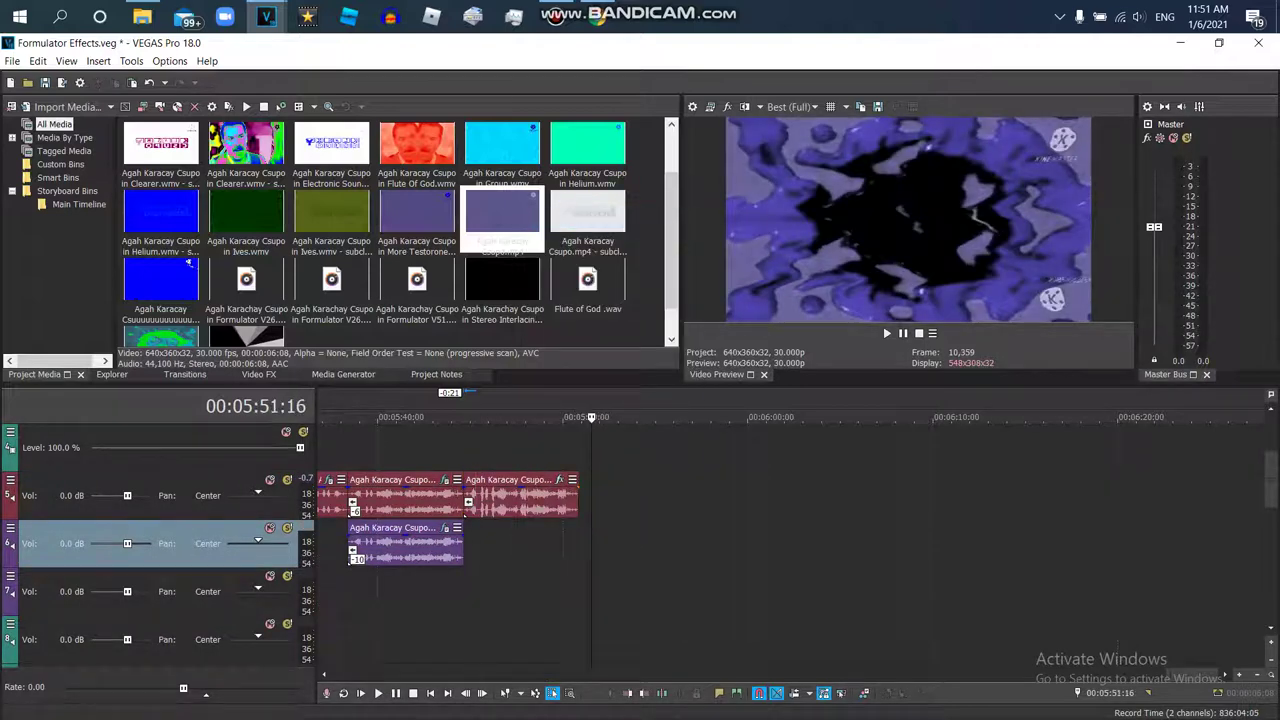
left_click_drag(478, 558, 465, 558)
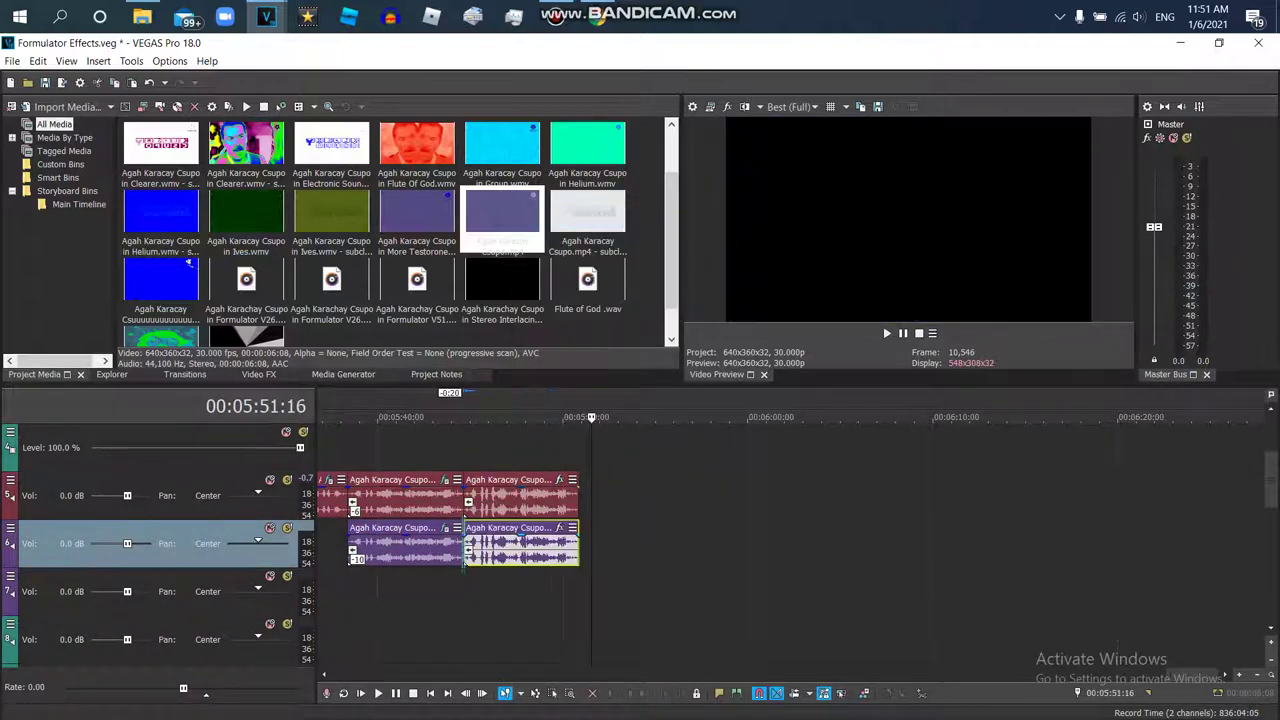
Set the track 6 duplicate's pitch shift method to élastique with the Pro stretch attribute and a pitch change of 4
right_click(495, 548)
left_click(543, 700)
left_click(686, 312)
left_click(640, 337)
left_click(640, 347)
left_click(727, 398)
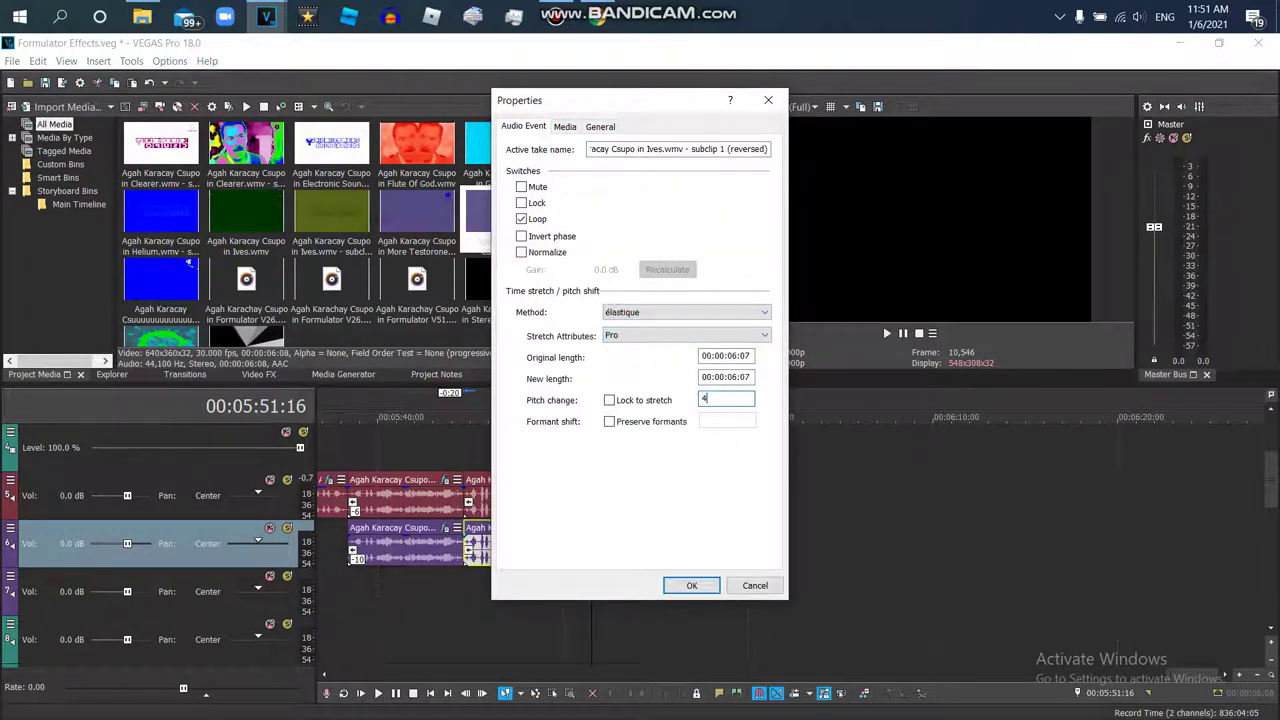
key("Return")
Copy the pitch-shifted audio event from track 6 and place the duplicate directly beneath it on track 7
left_click(150, 605)
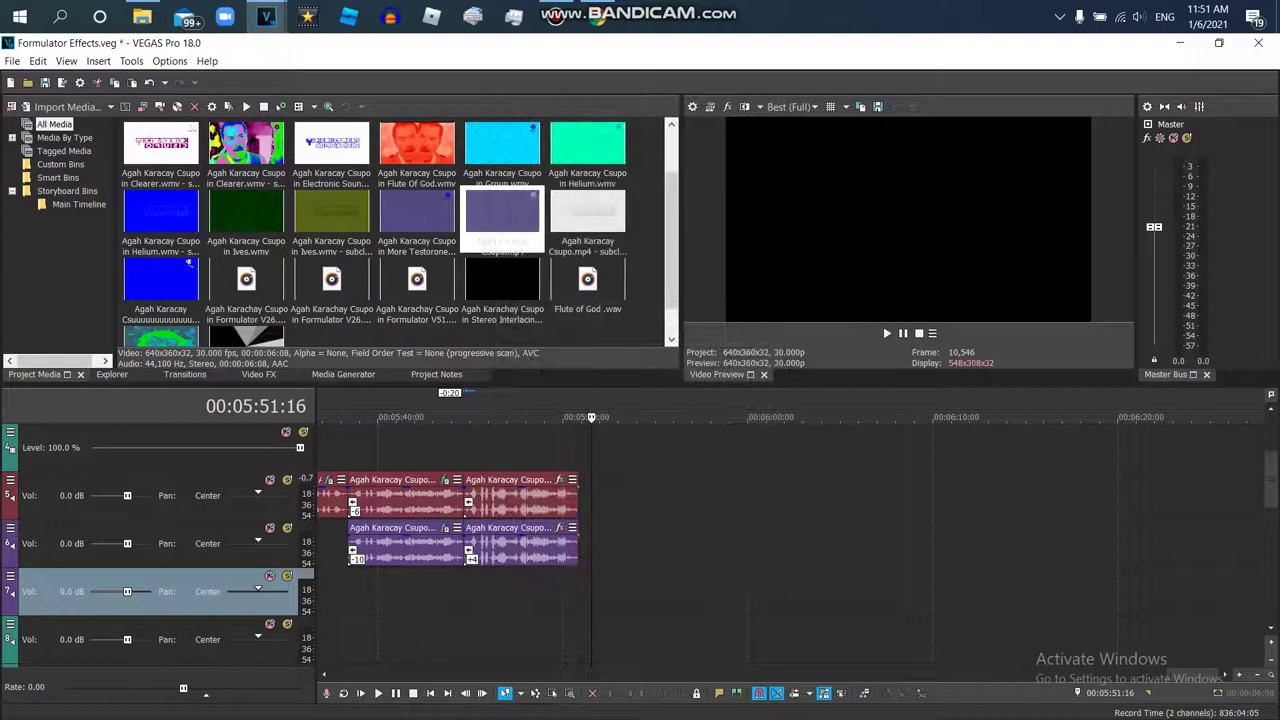
right_click(556, 548)
key("Escape")
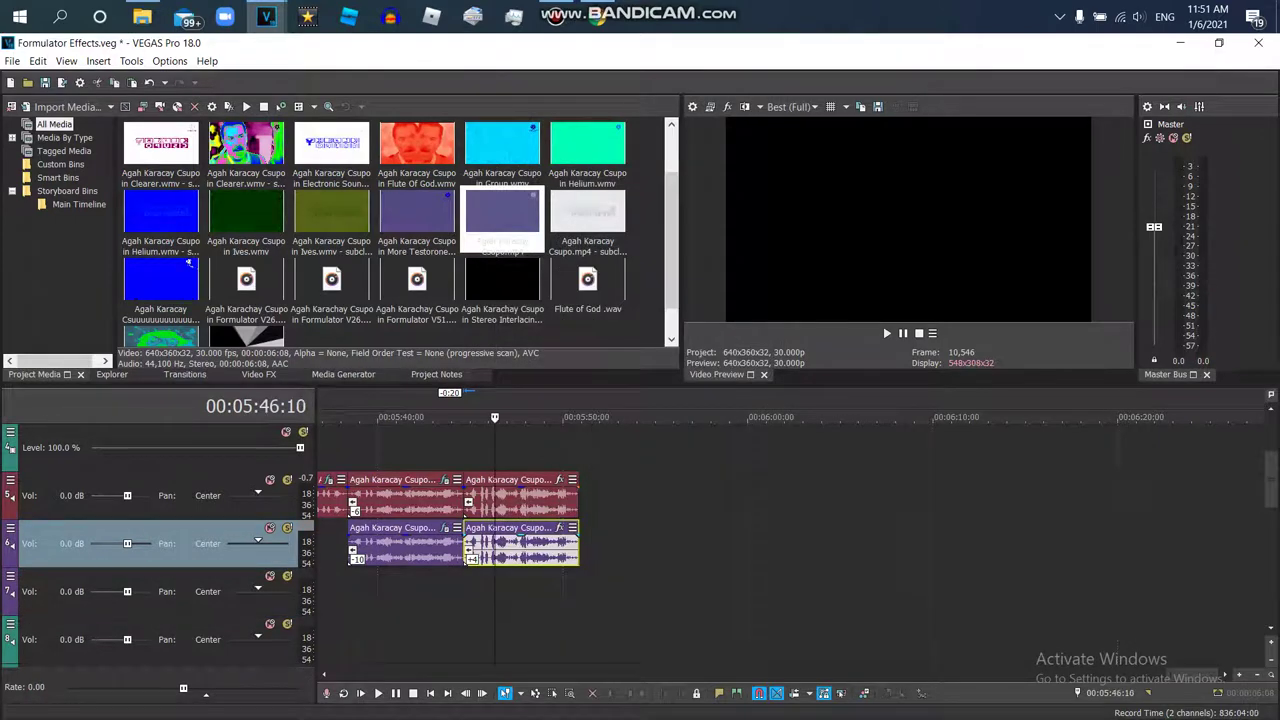
right_click(490, 543)
left_click(540, 287)
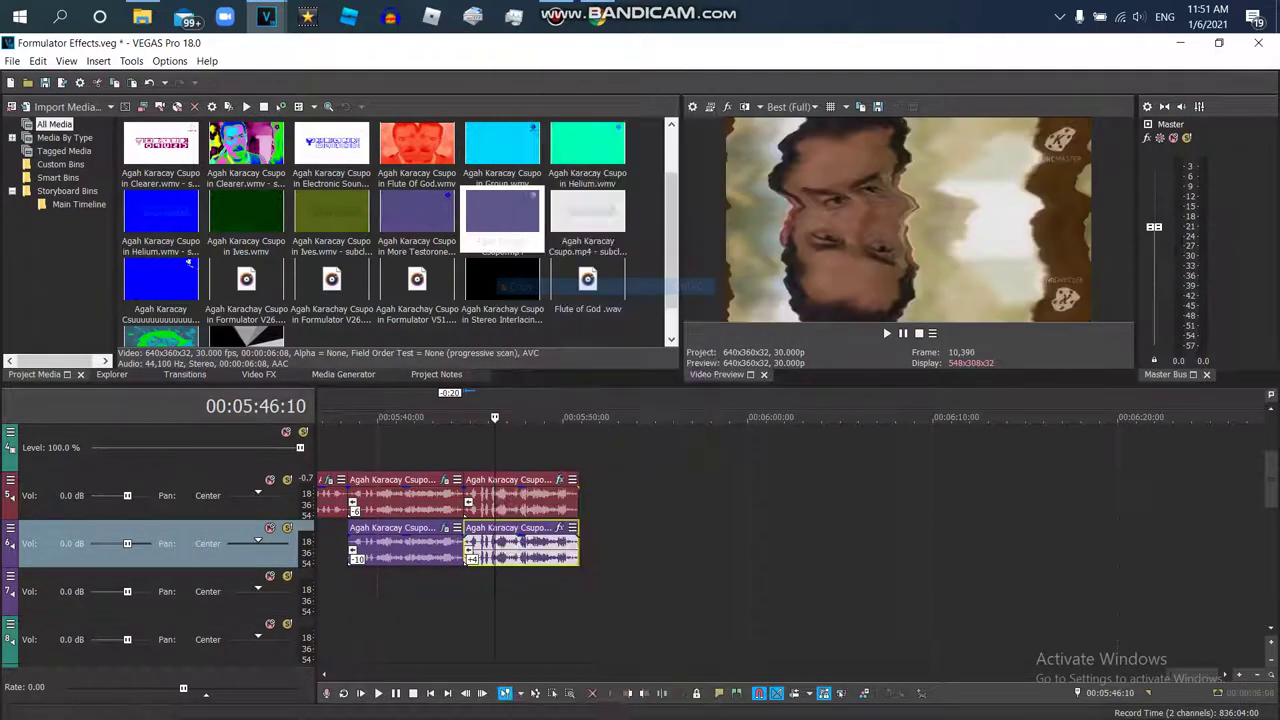
right_click(528, 600)
left_click(611, 600)
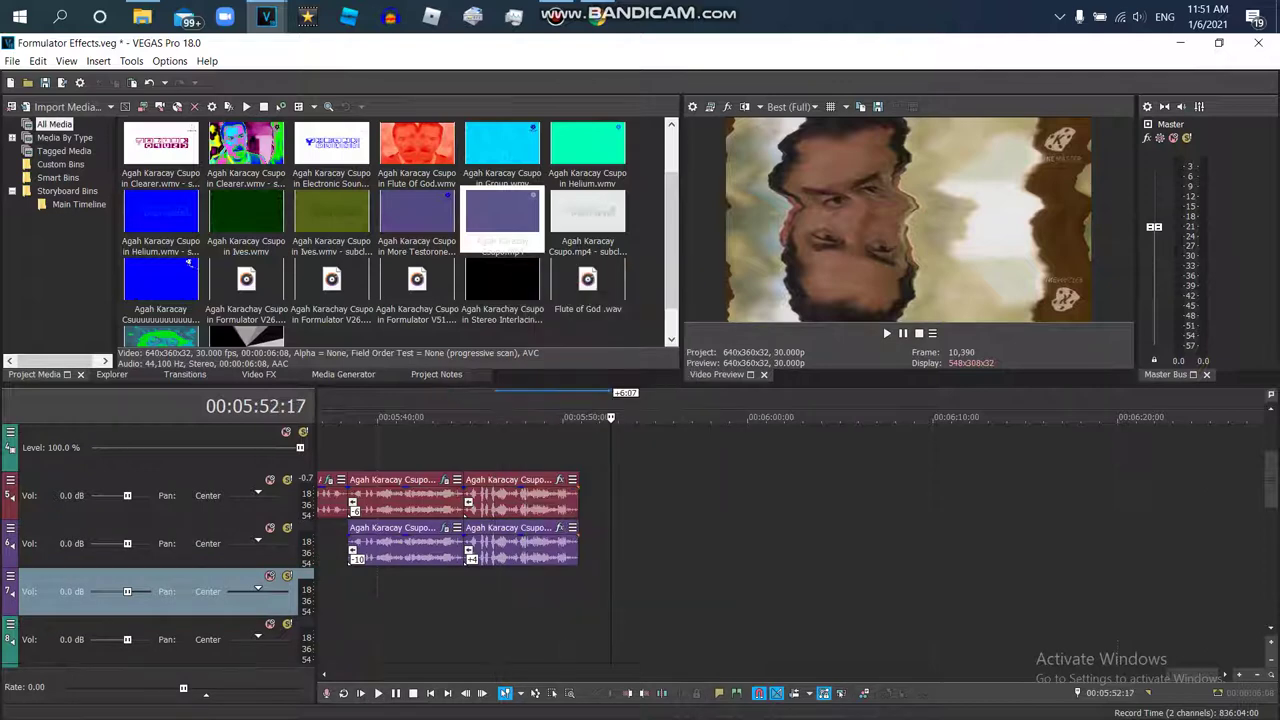
key("ctrl+v")
left_click_drag(550, 595, 521, 595)
Change the pitch shift of the duplicated audio event on track 7, keeping the élastique Pro method
right_click(521, 595)
left_click(560, 709)
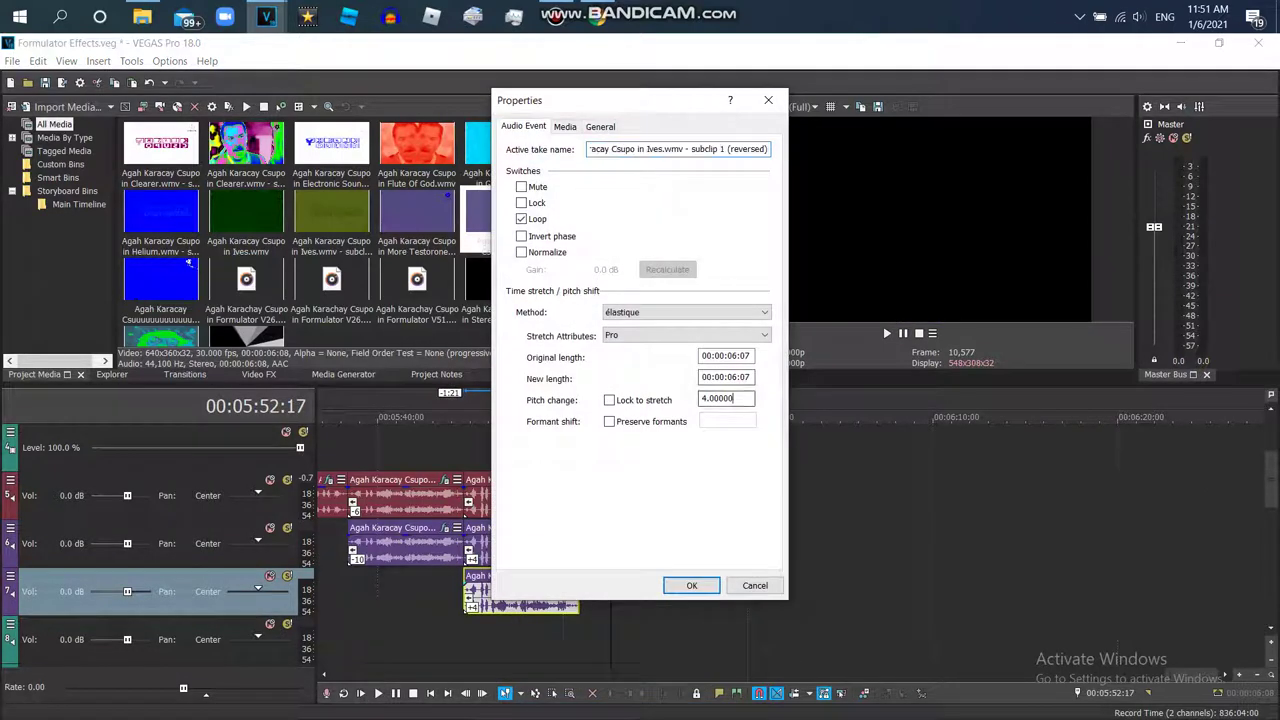
key("Return")
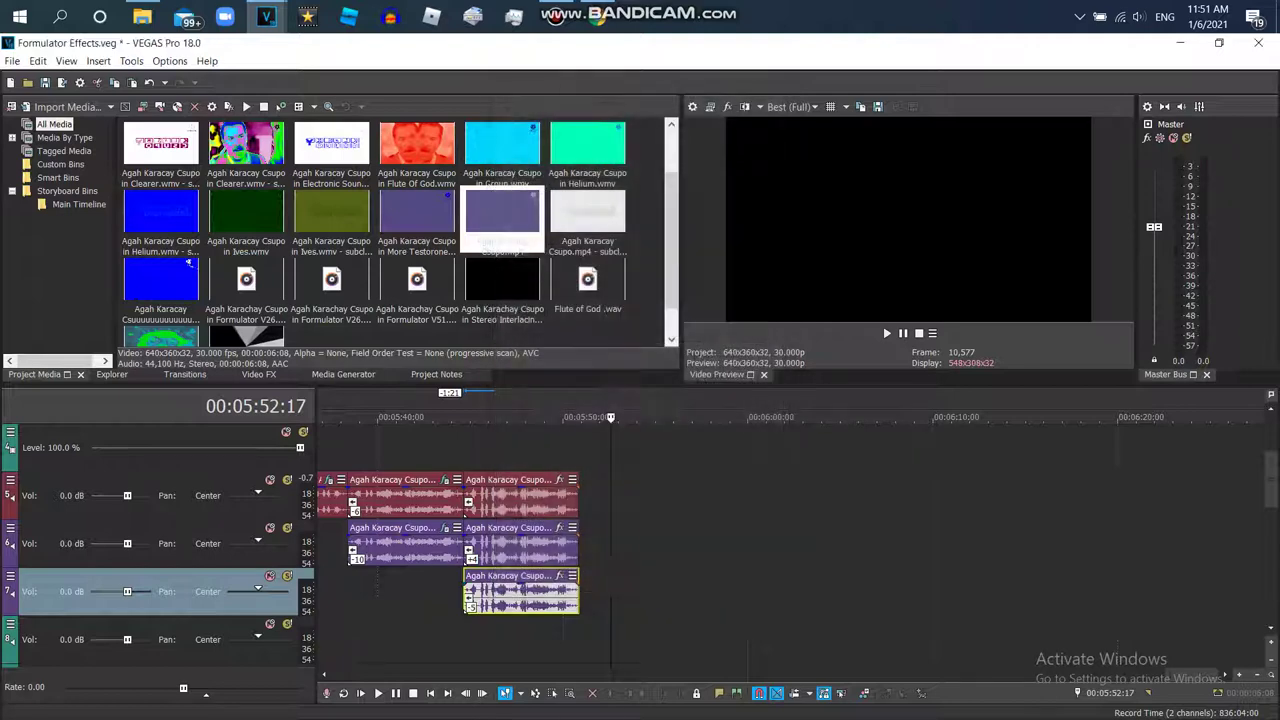
Remove the TV Simulator, Mirror, LAB Adjust, HSL Adjust and Invert effects from the last video clip on track 2
left_click(474, 417)
scroll(27, 517, "up", 3)
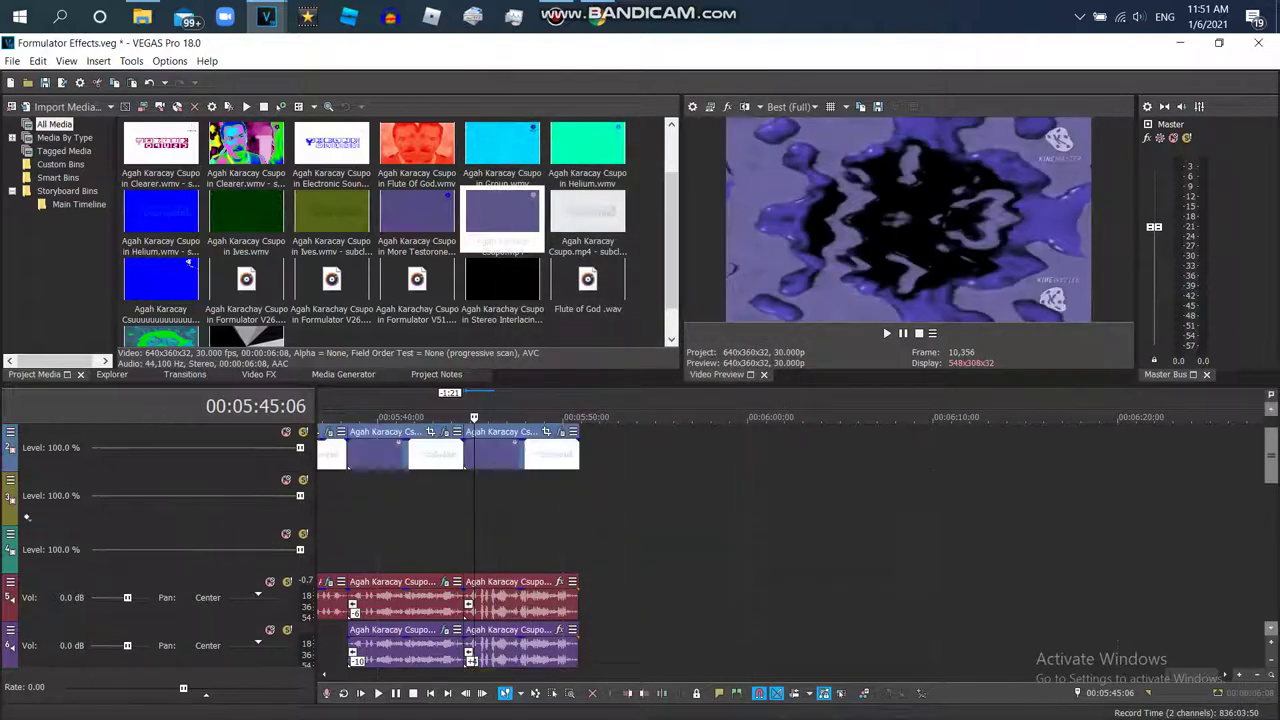
scroll(160, 540, "up", 1)
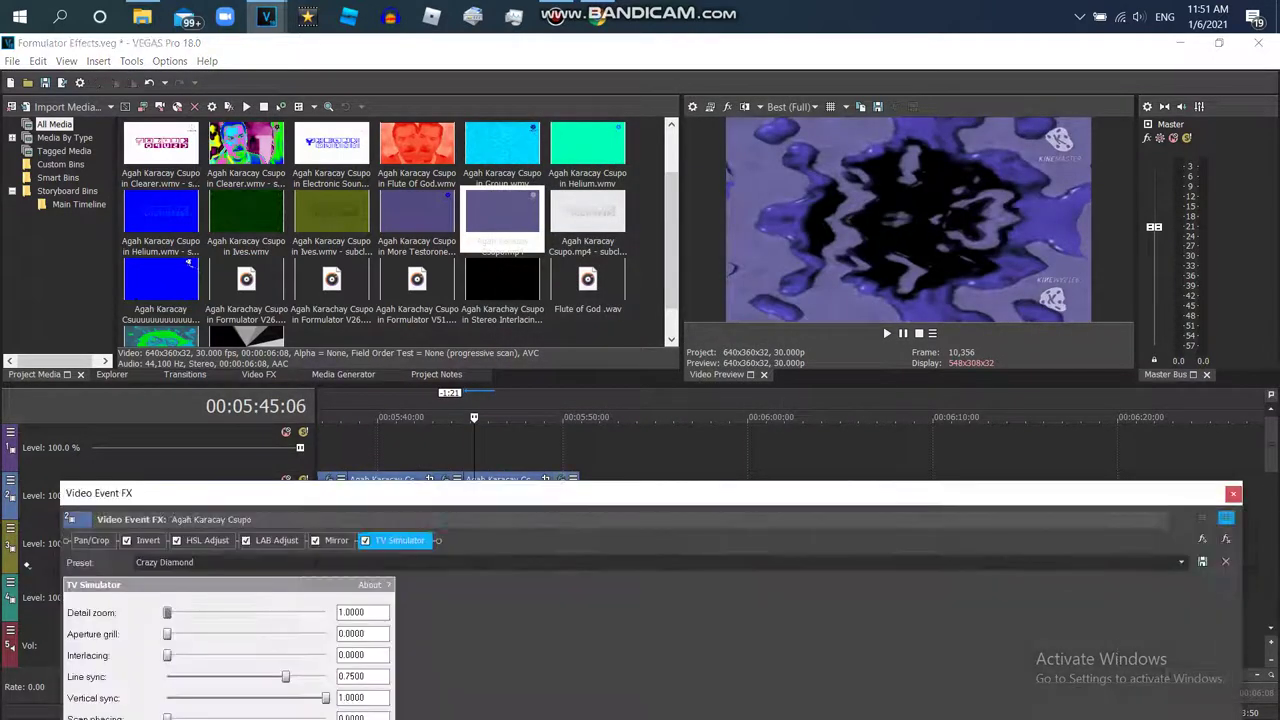
key("Delete")
key("Delete")
key("Delete")
key("Delete")
key("Delete")
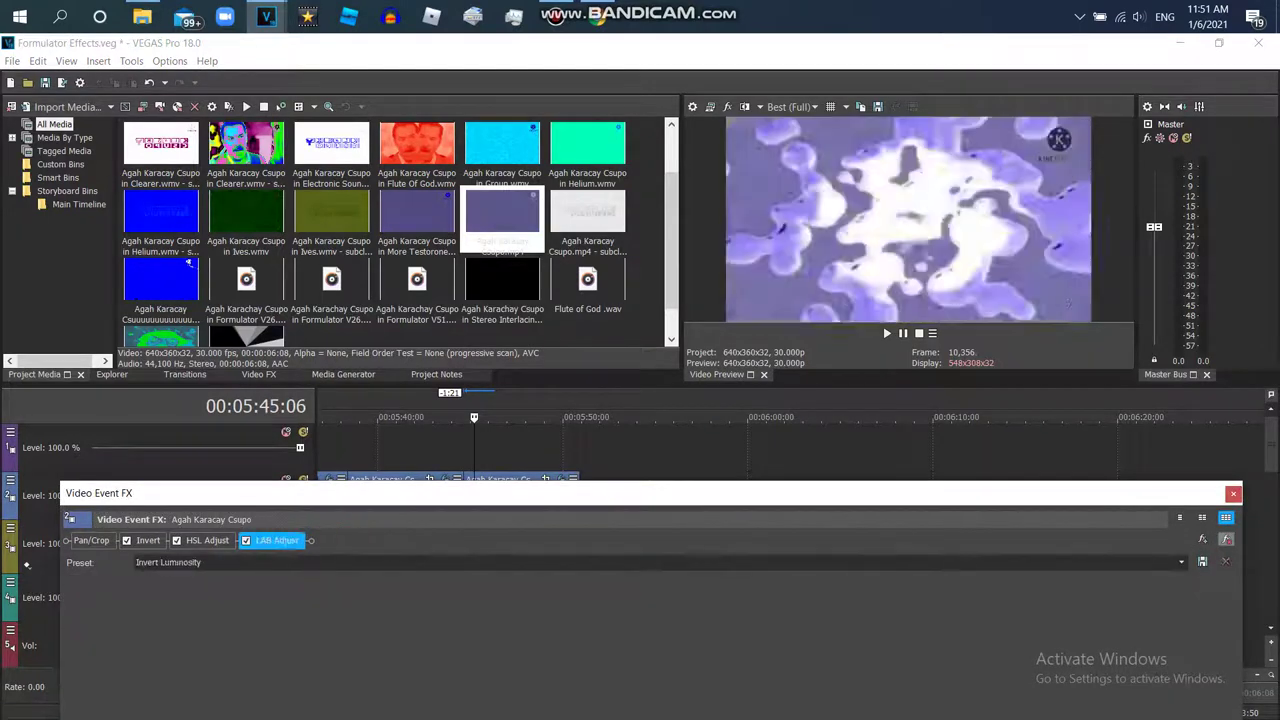
Add the Wave video effect with the Reset to None preset to the last video clip
left_click(258, 374)
left_click(60, 285)
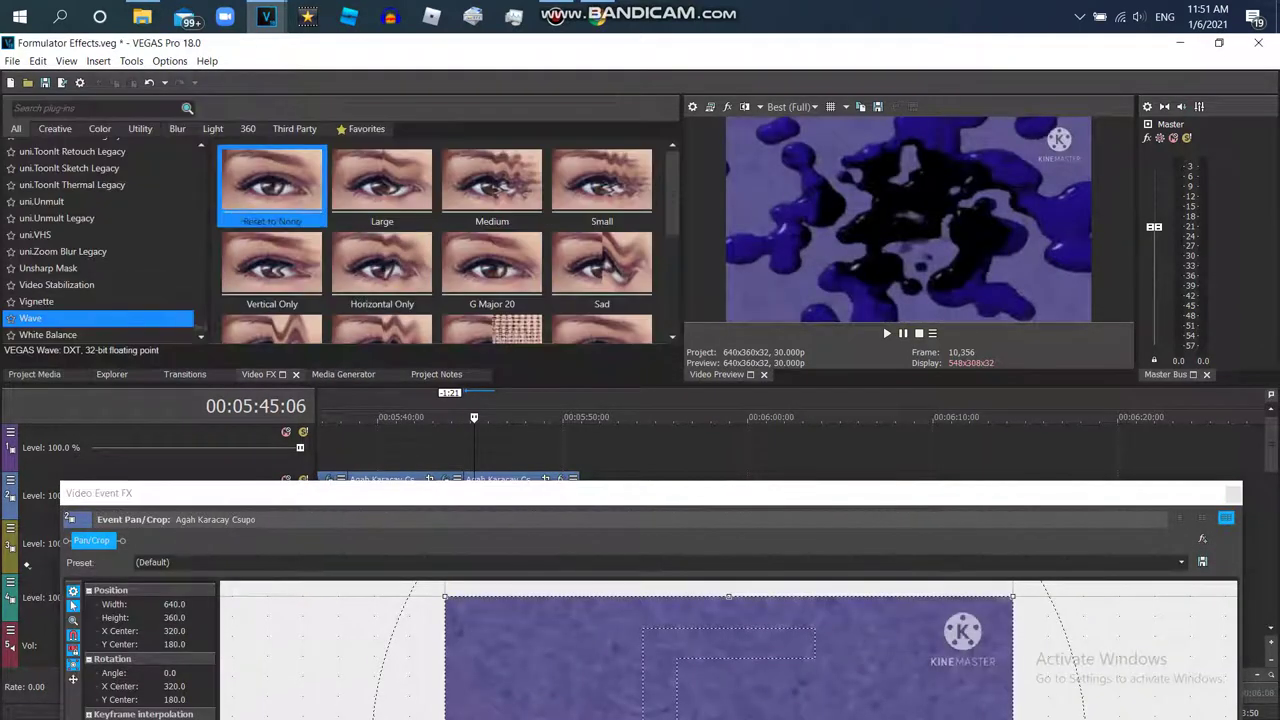
double_click(380, 267)
left_click_drag(50, 172, 65, 151)
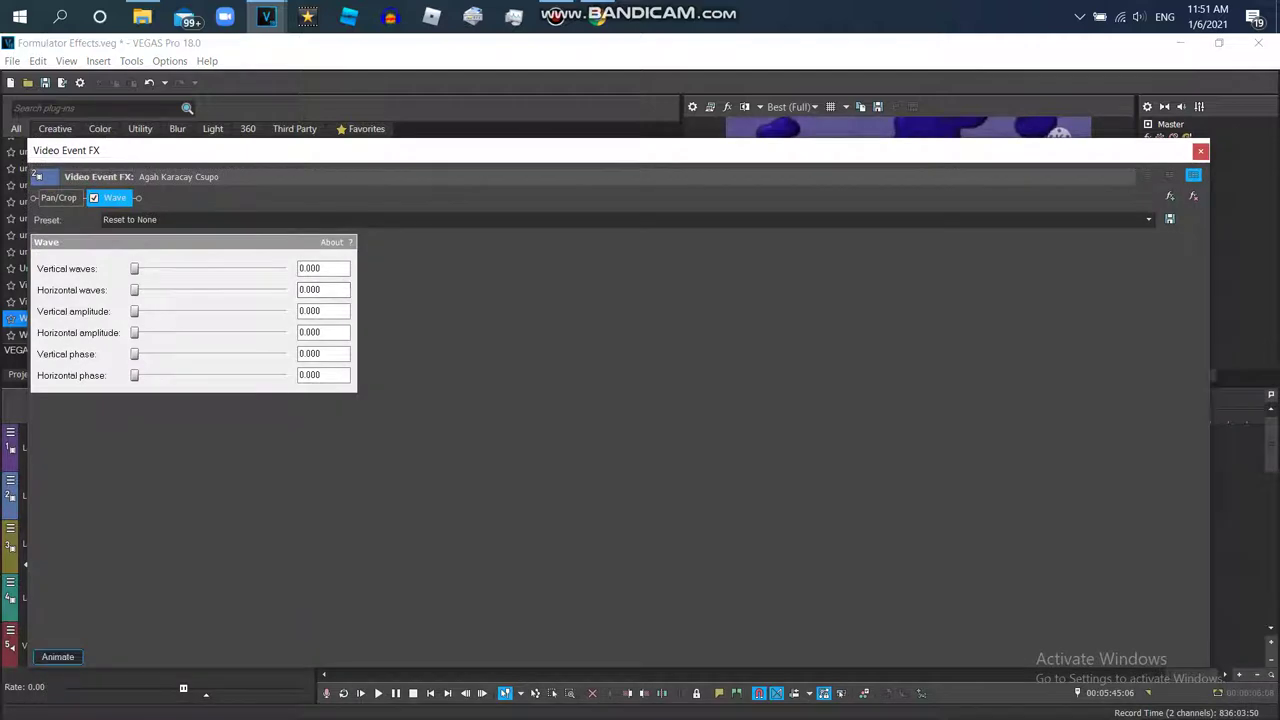
Animate the Wave effect, applying the X is High preset at the end of the clip at 00:00:06:08
left_click(57, 656)
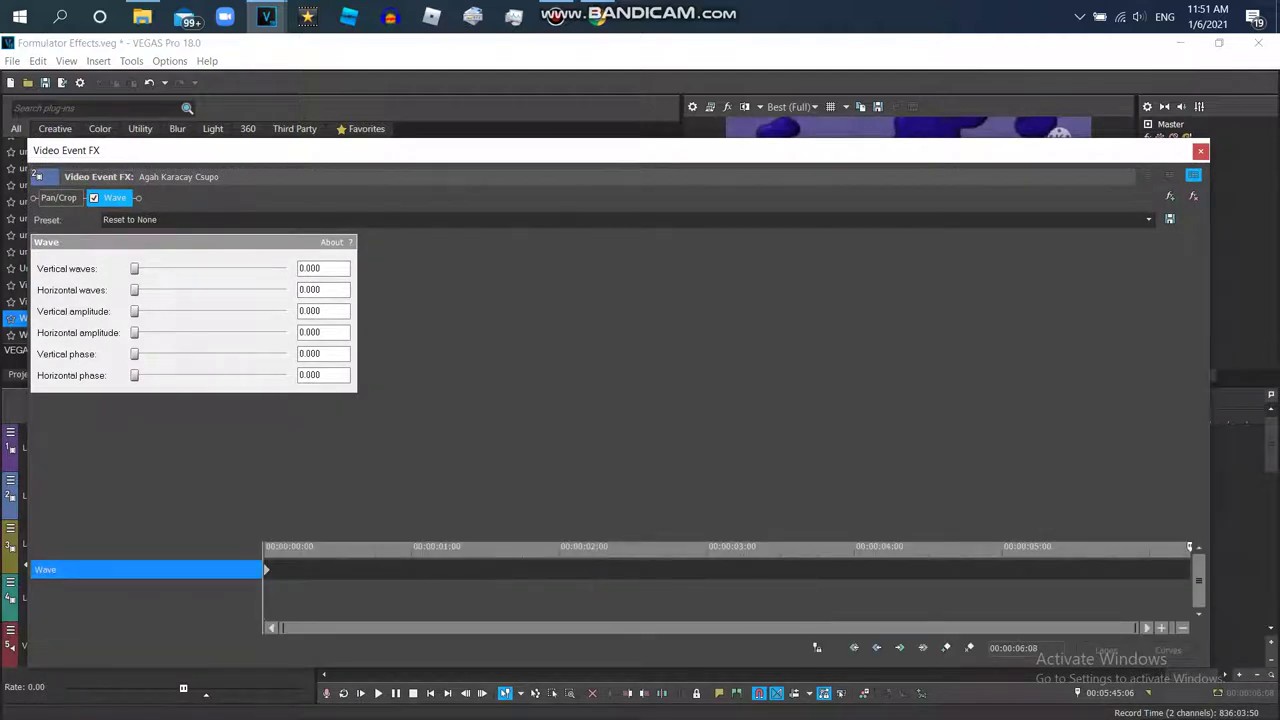
left_click(130, 219)
left_click(130, 337)
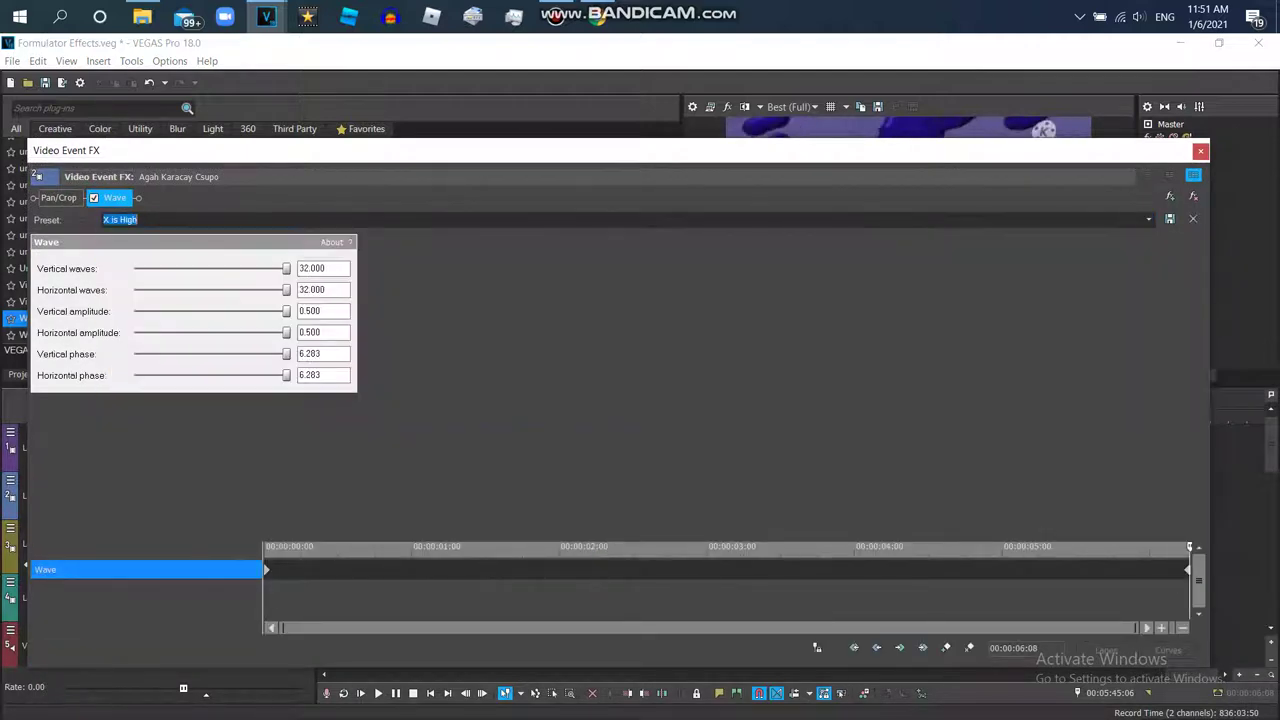
Add a Gradient Map effect with the Chorded preset after Wave on the last video clip
left_click_drag(66, 150, 63, 440)
left_click_drag(200, 337, 200, 267)
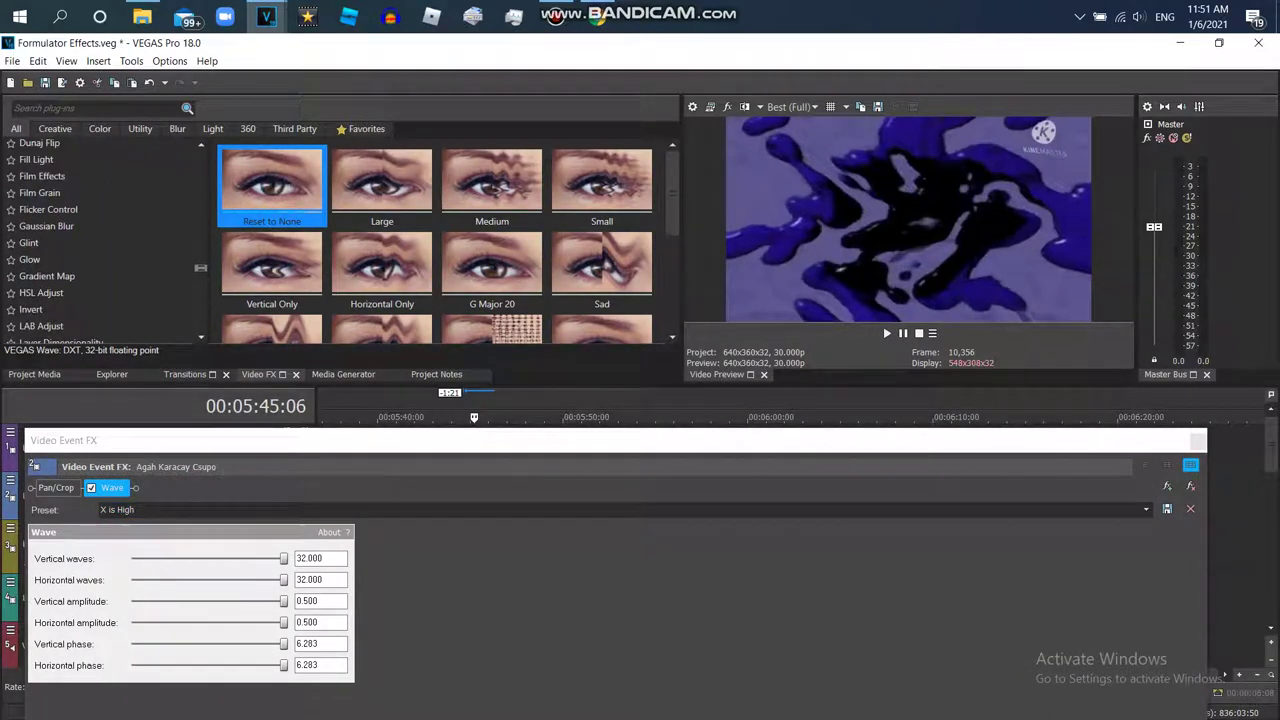
left_click(100, 292)
left_click(47, 276)
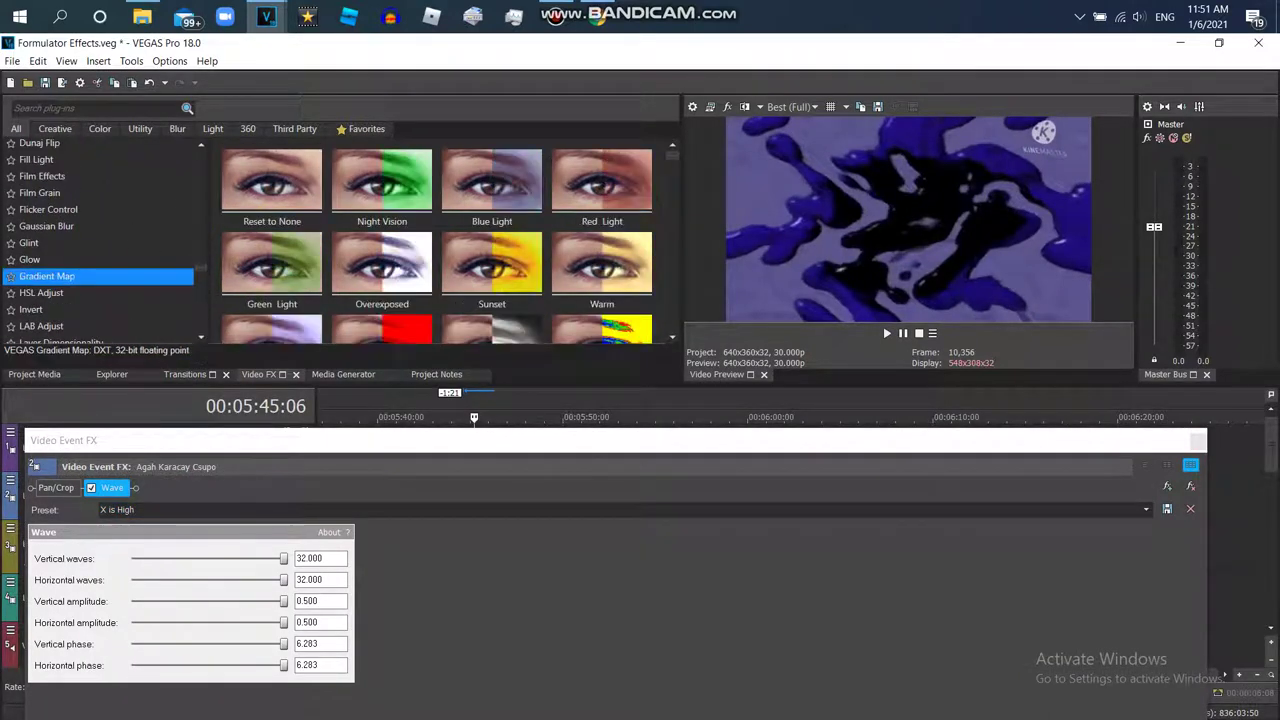
scroll(382, 250, "down", 6)
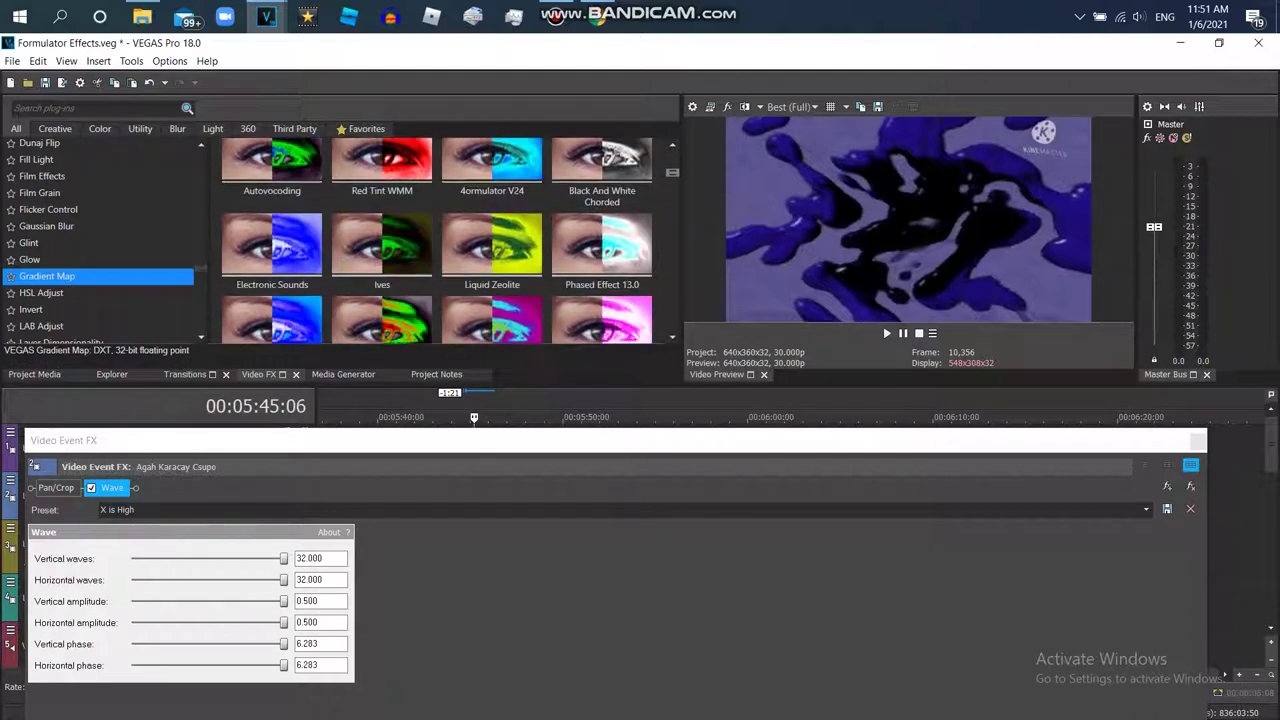
double_click(272, 243)
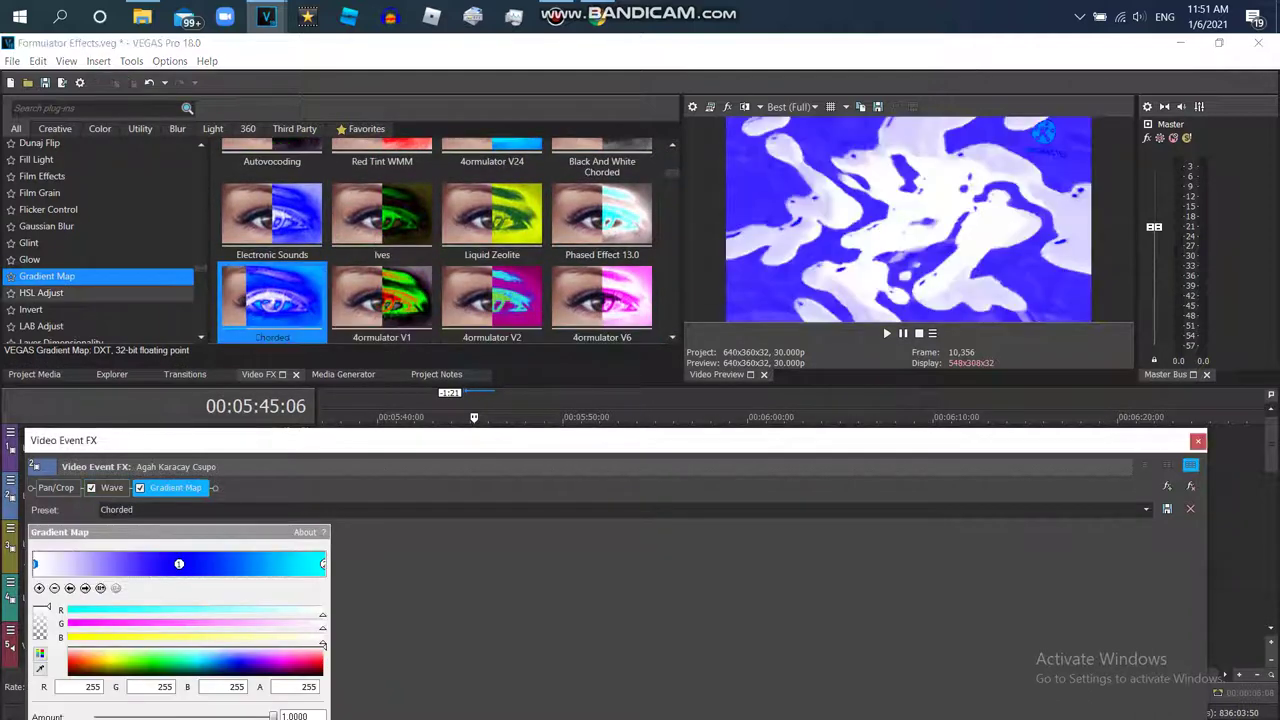
Add an HSL Adjust effect with the Luig Group preset to the clip, and close its effects window
left_click(41, 292)
scroll(440, 240, "up", 2)
double_click(491, 295)
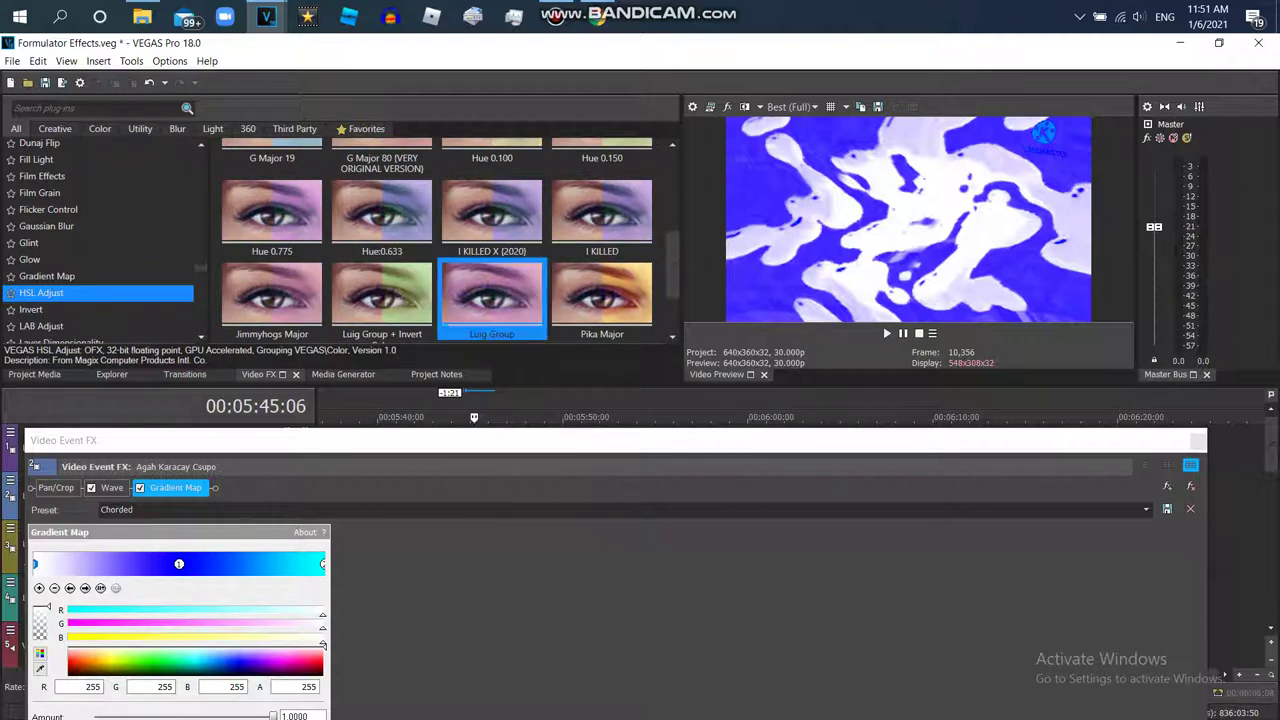
left_click(1197, 440)
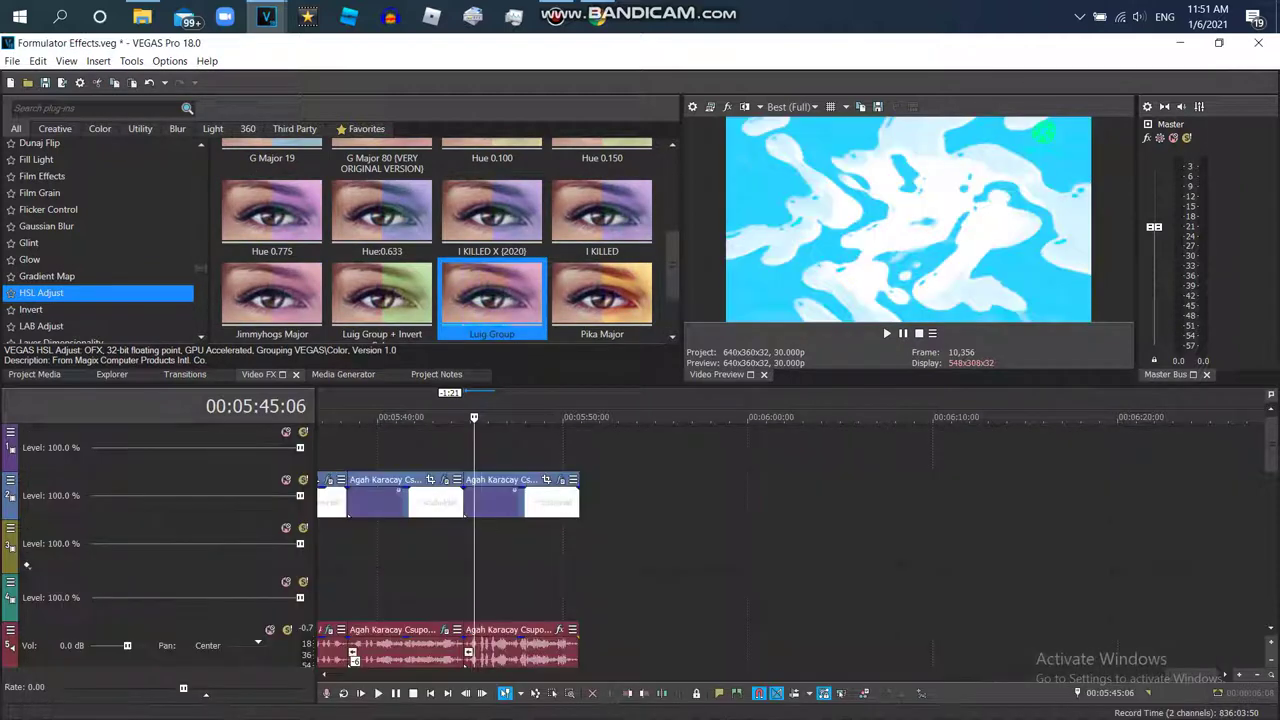
Play back the finished clip, and replay the "(CHANGED EFFECT) Klasky Csupo in Formulator v56" video on YouTube for comparison
left_click(886, 333)
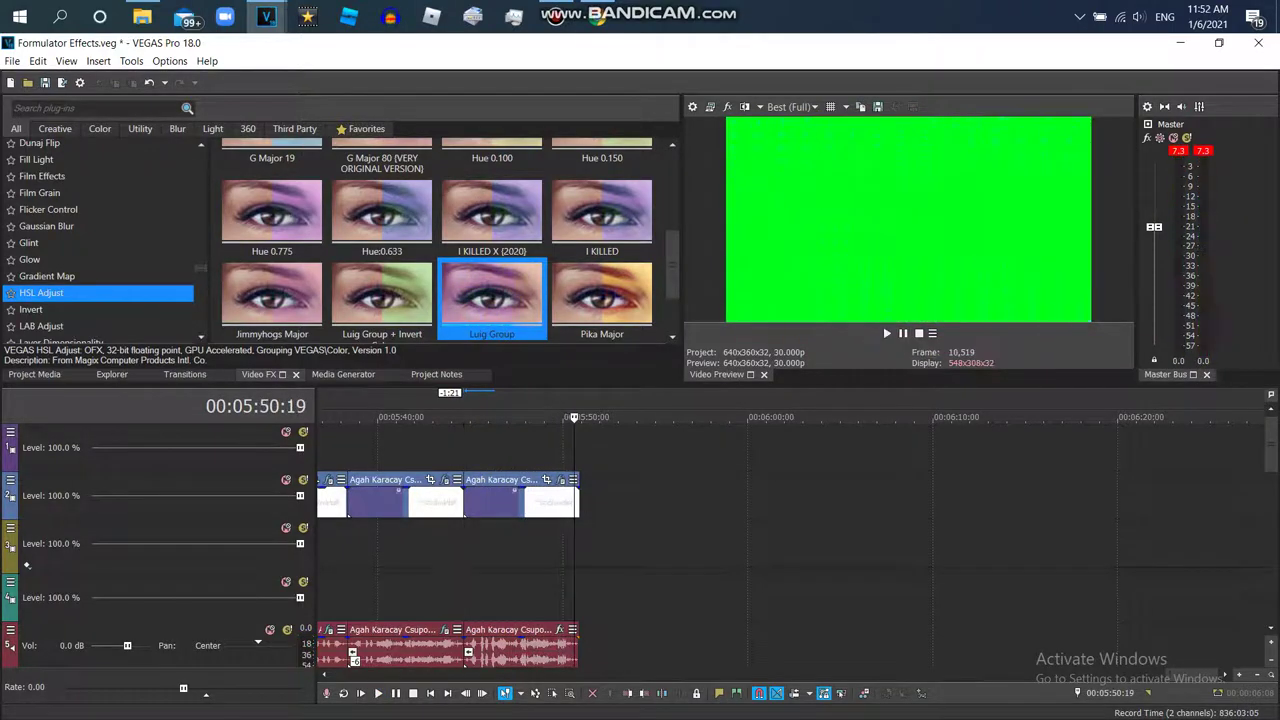
key("alt+Tab")
scroll(640, 400, "up", 3)
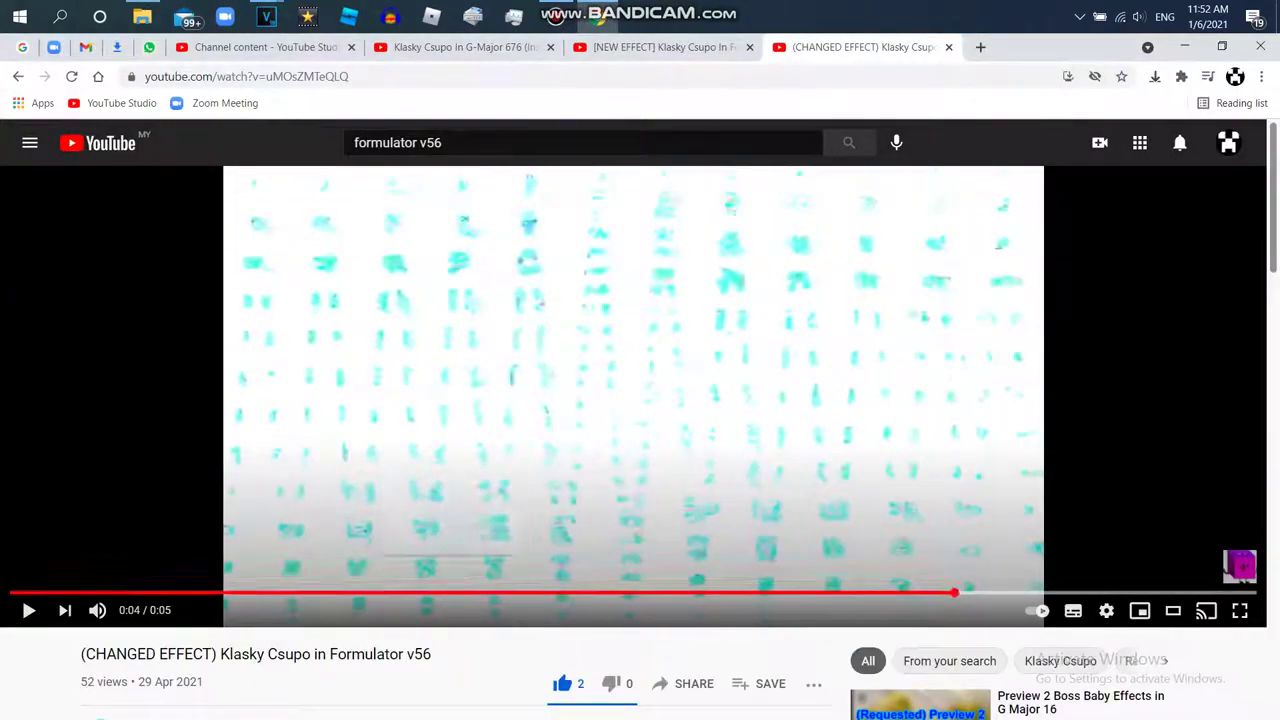
left_click(234, 592)
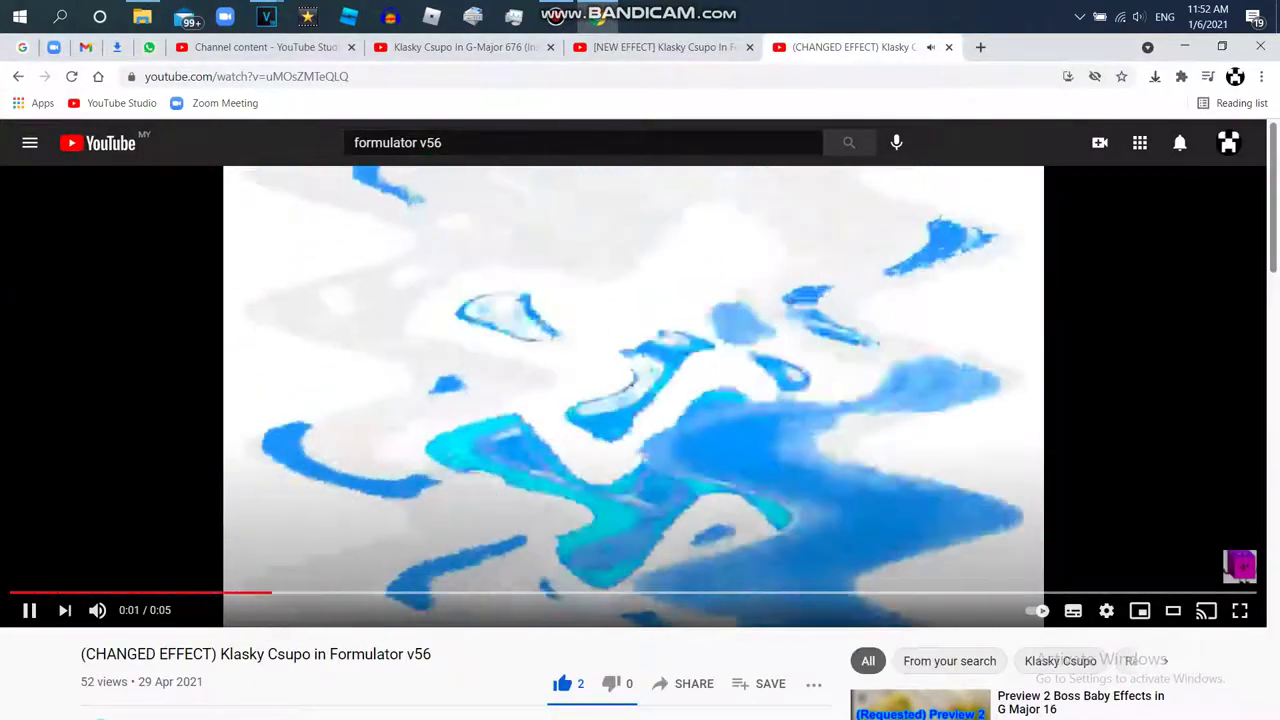
Open "(NEW EFFECT) Klasky Csupo in Formulator V57" from the Formulator collection playlist, and look through the page below the video
key("ctrl+shift+Tab")
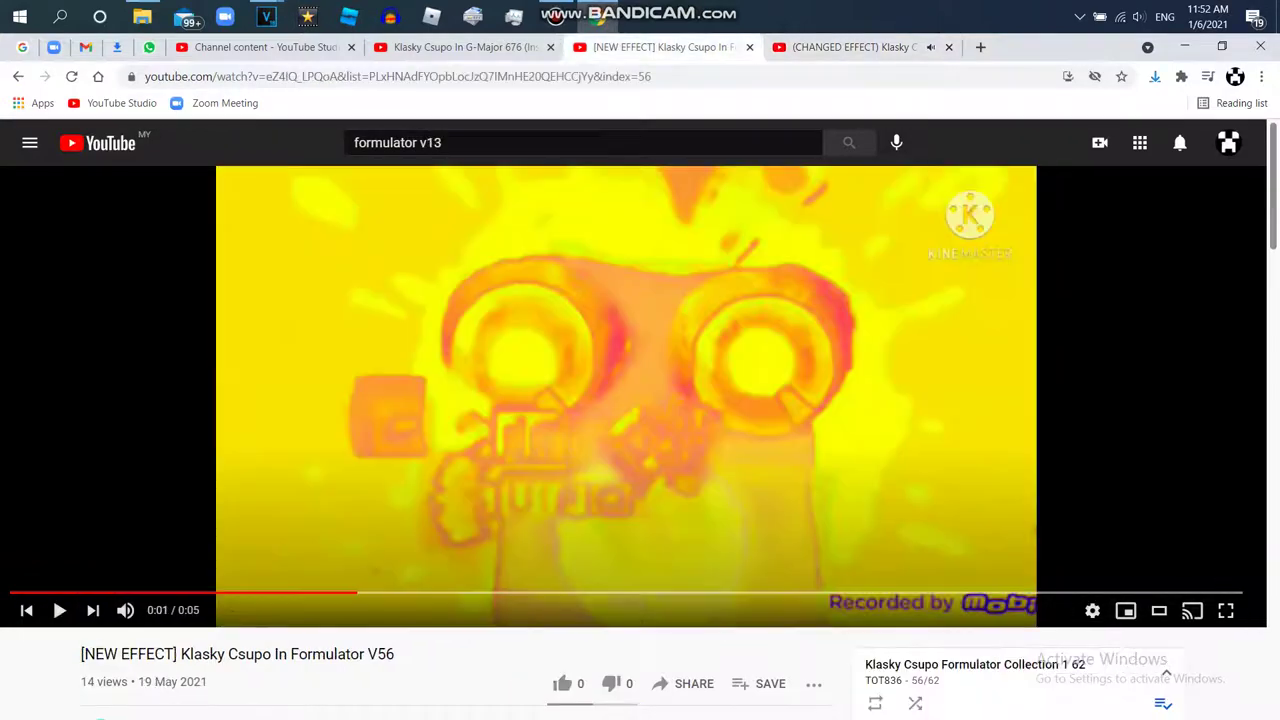
scroll(640, 440, "down", 5)
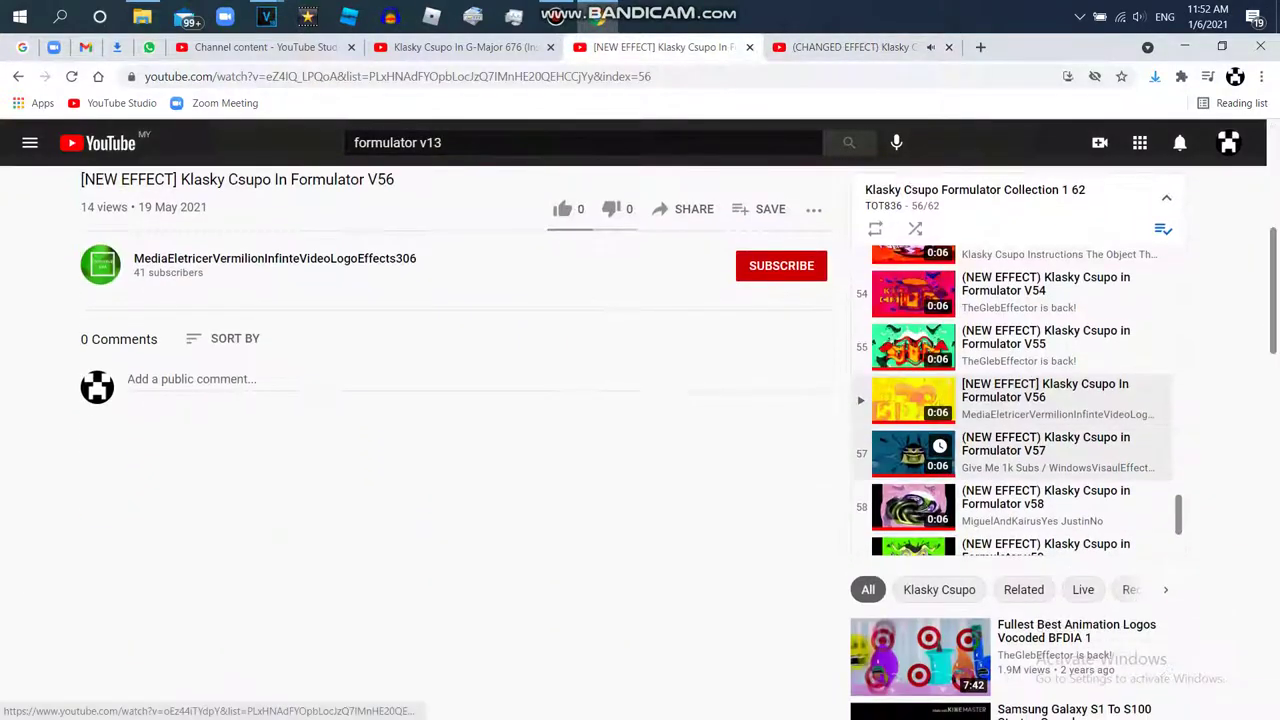
left_click(1045, 443)
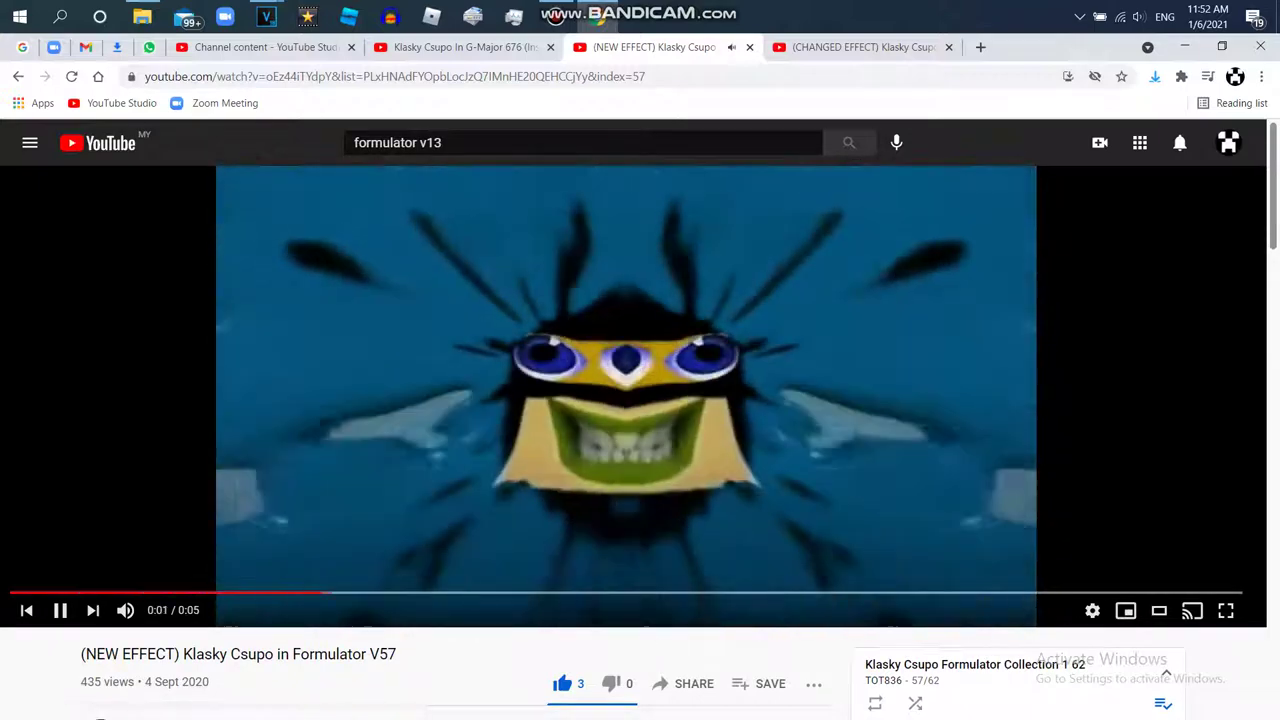
scroll(640, 440, "down", 4)
scroll(640, 440, "down", 2)
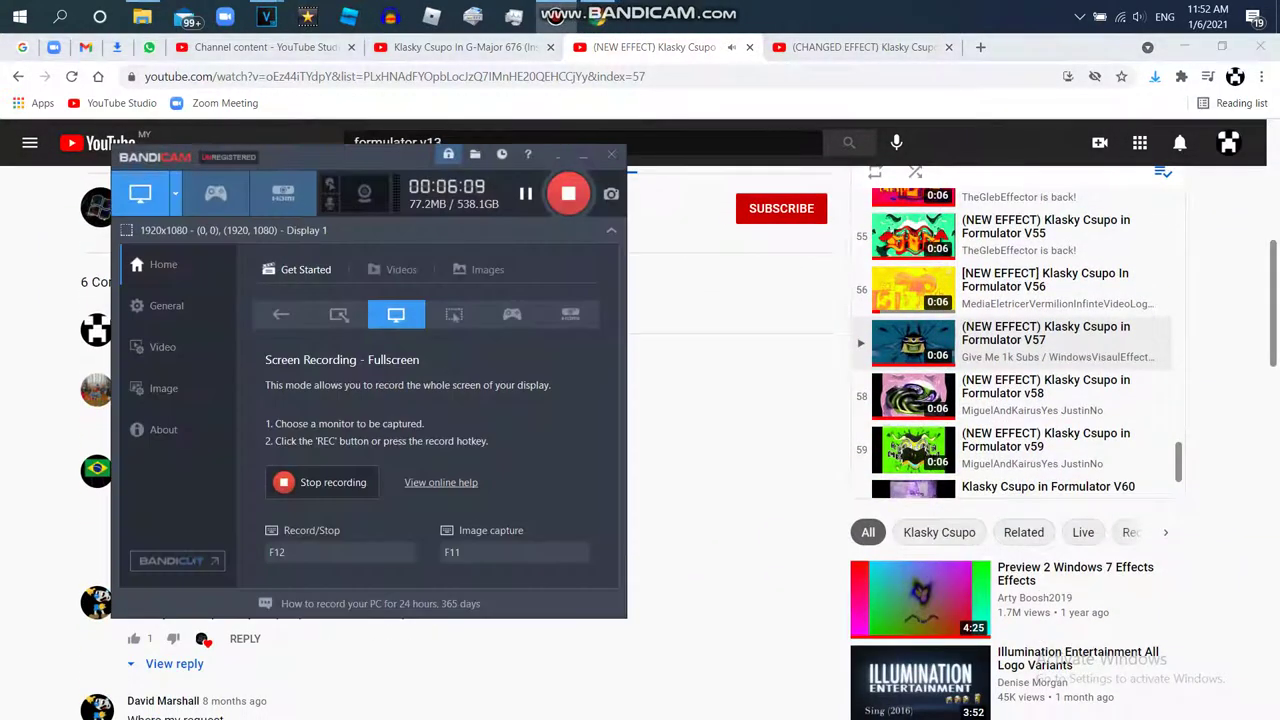